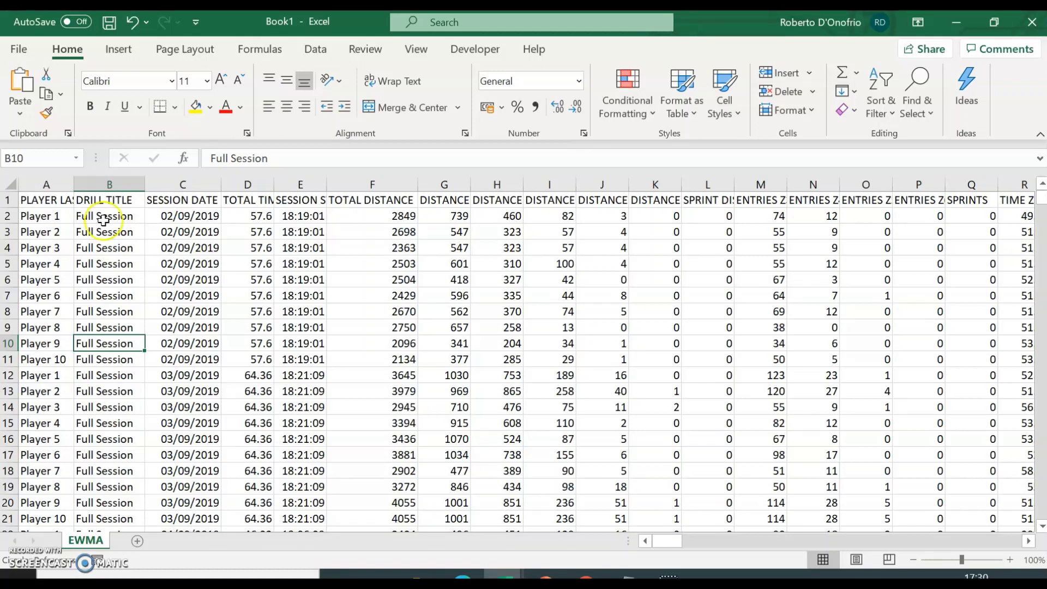
Step: Look through the player session data, from drill title and session date across the distance, entries and time columns
{"action": "left_click_drag", "start_coordinate": [111, 218], "coordinate": [145, 264]}
{"action": "left_click", "coordinate": [175, 267]}
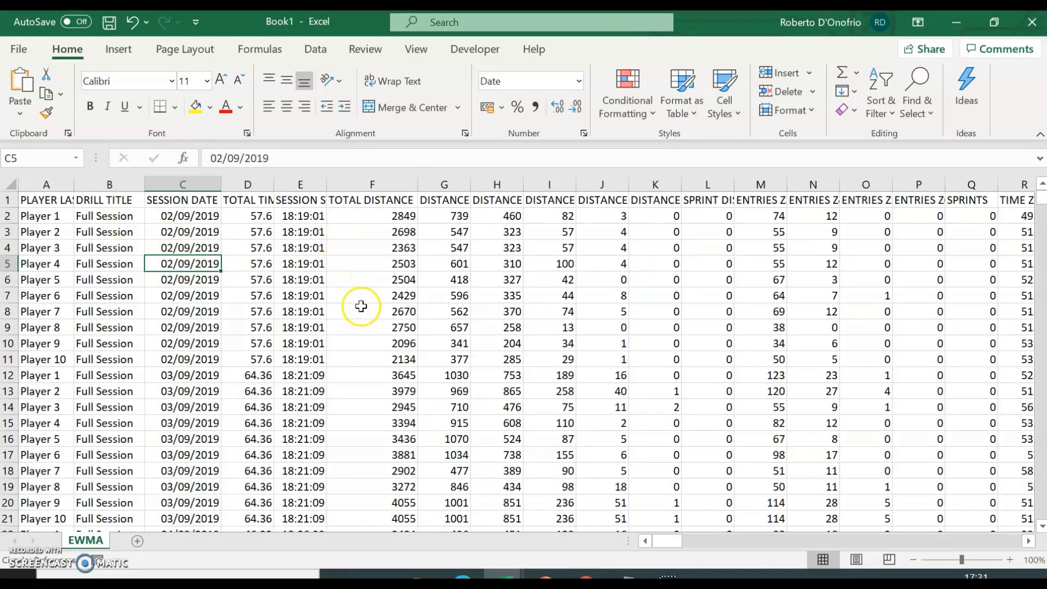
{"action": "left_click", "coordinate": [379, 311]}
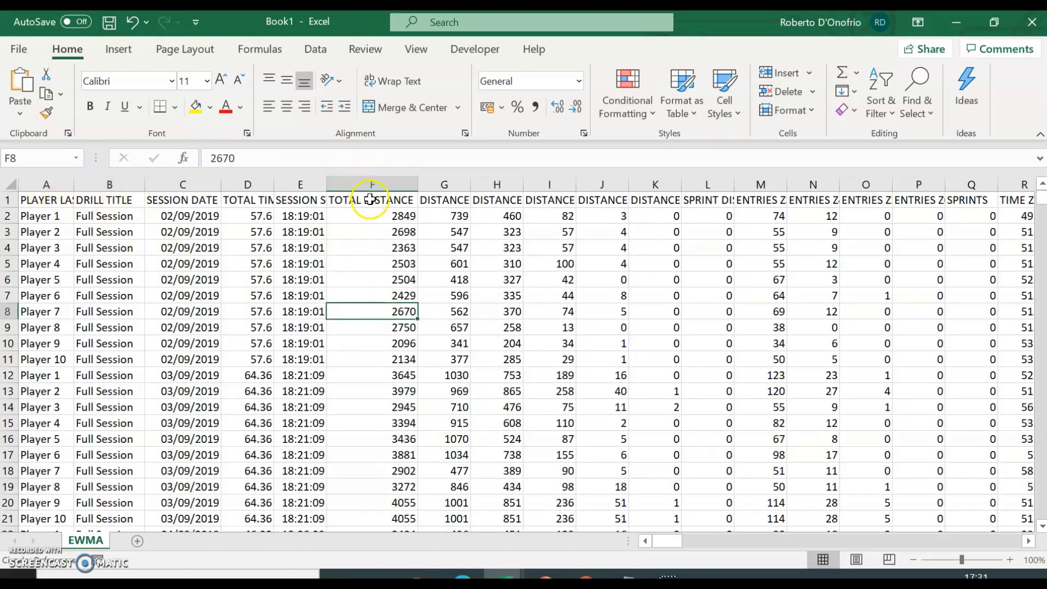
{"action": "left_click_drag", "start_coordinate": [374, 200], "coordinate": [479, 374]}
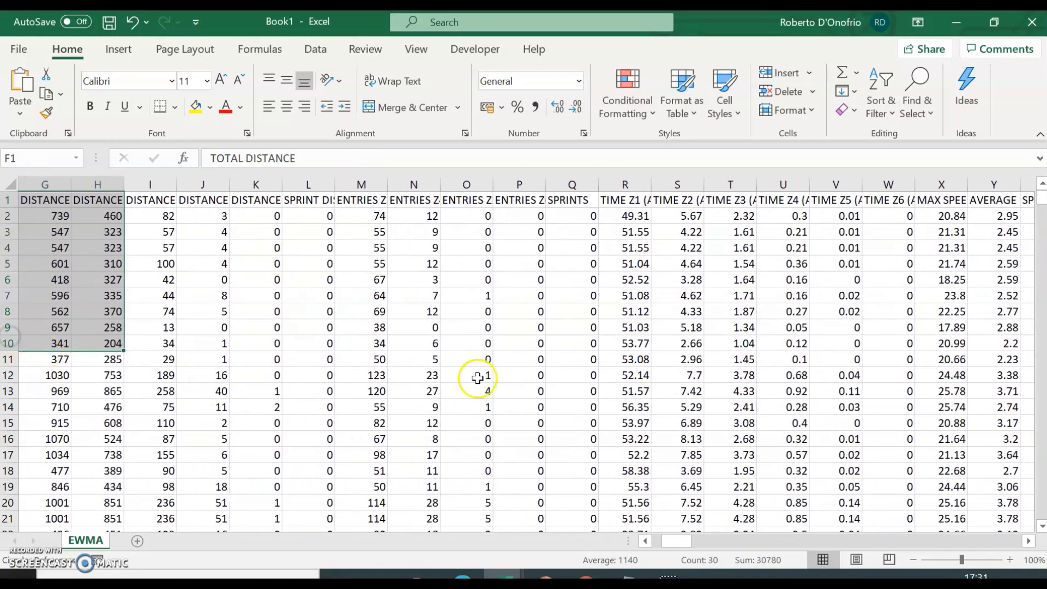
{"action": "left_click", "coordinate": [488, 378]}
{"action": "left_click", "coordinate": [647, 544]}
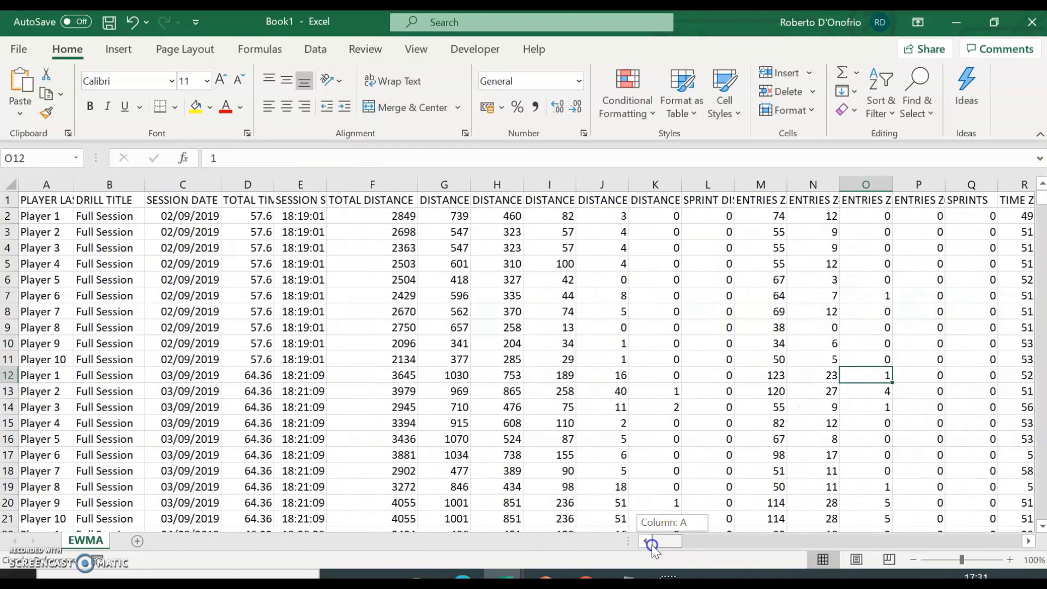
{"action": "left_click", "coordinate": [478, 338]}
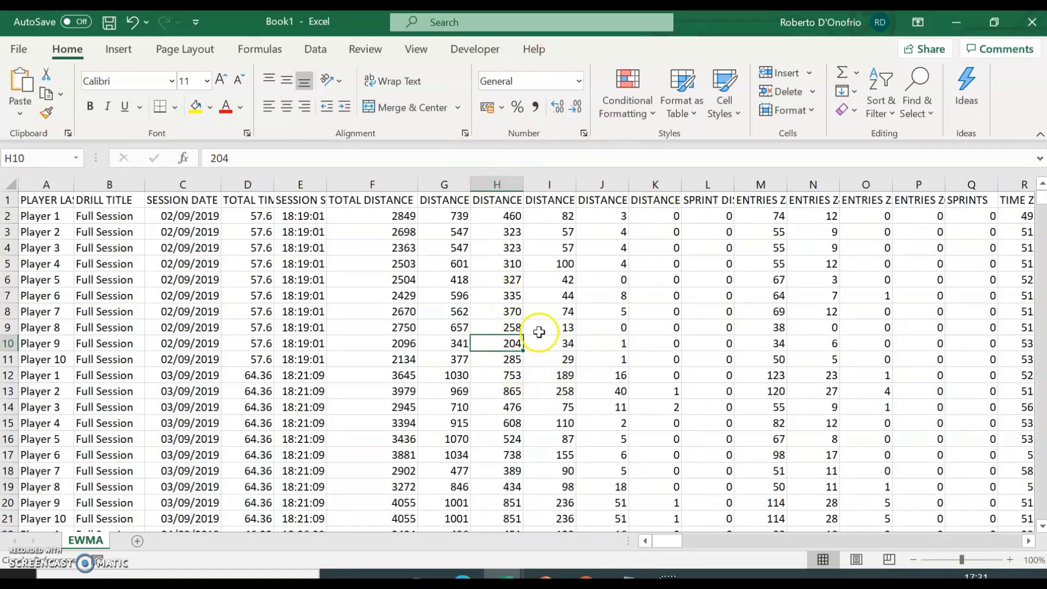
Step: Insert three blank columns between TOTAL DISTANCE and the DISTANCE Z2 (ABSOLUTE) column
{"action": "left_click_drag", "start_coordinate": [443, 183], "coordinate": [540, 185]}
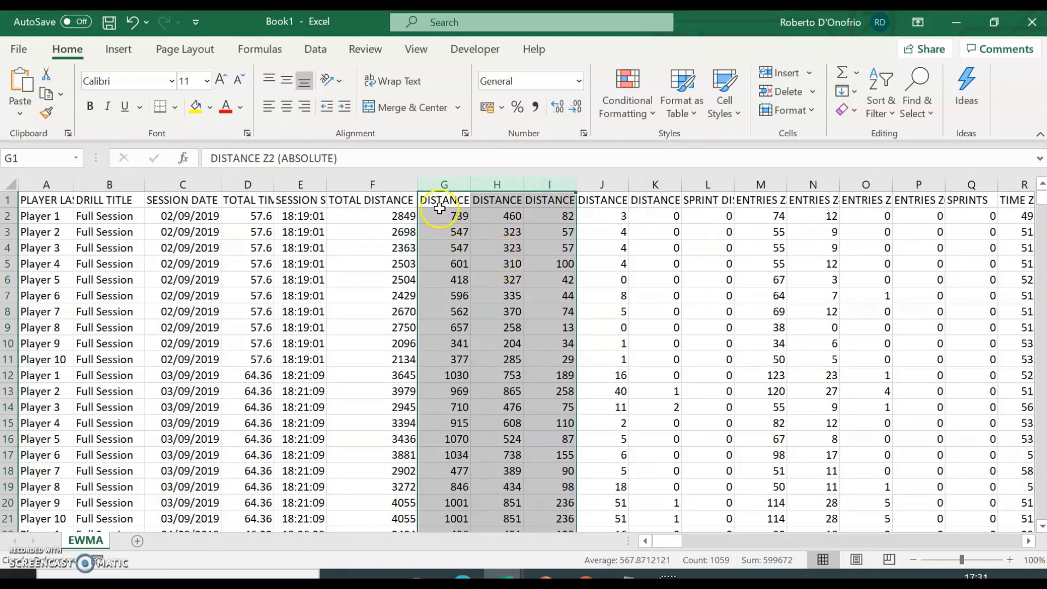
{"action": "right_click", "coordinate": [437, 184]}
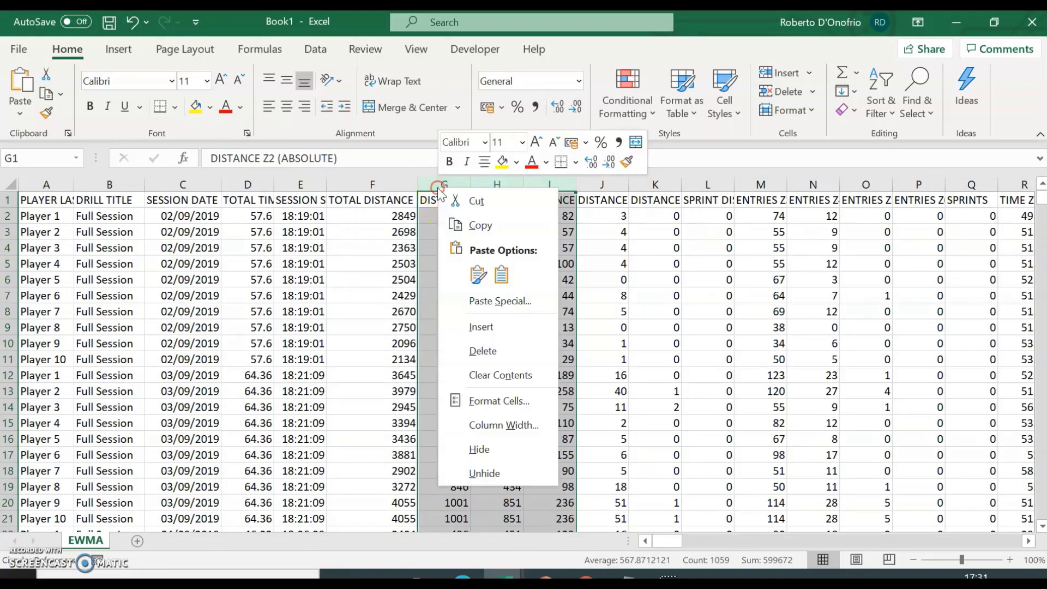
{"action": "left_click", "coordinate": [490, 328]}
{"action": "left_click", "coordinate": [725, 275]}
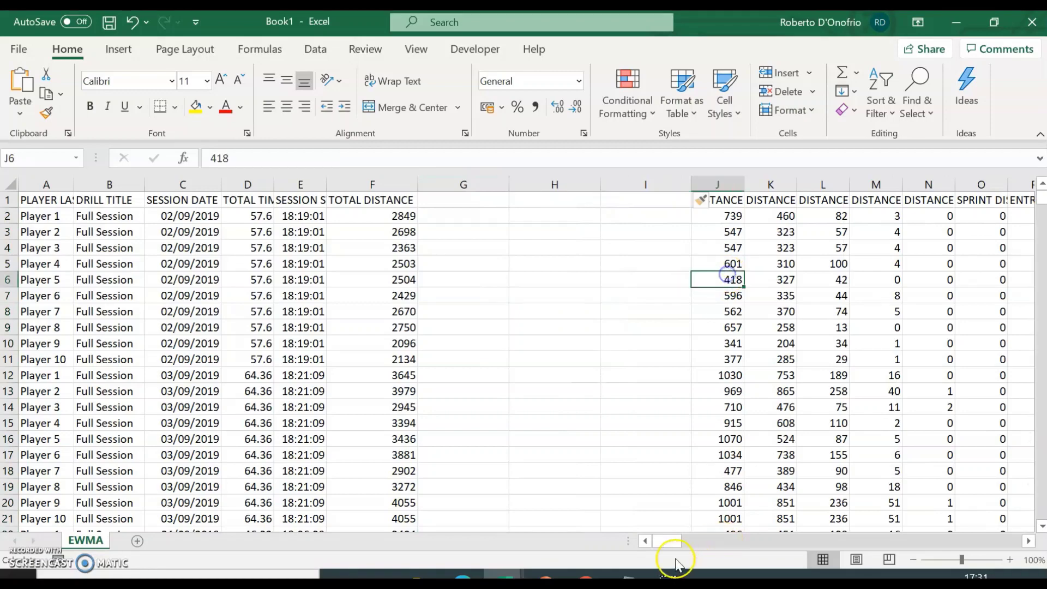
{"action": "mouse_move", "coordinate": [668, 544]}
{"action": "left_mouse_down"}
{"action": "mouse_move", "coordinate": [858, 561]}
{"action": "mouse_move", "coordinate": [988, 533]}
{"action": "mouse_move", "coordinate": [1013, 543]}
{"action": "mouse_move", "coordinate": [463, 218]}
{"action": "mouse_move", "coordinate": [1013, 542]}
{"action": "mouse_move", "coordinate": [703, 523]}
{"action": "mouse_move", "coordinate": [655, 543]}
{"action": "left_mouse_up"}
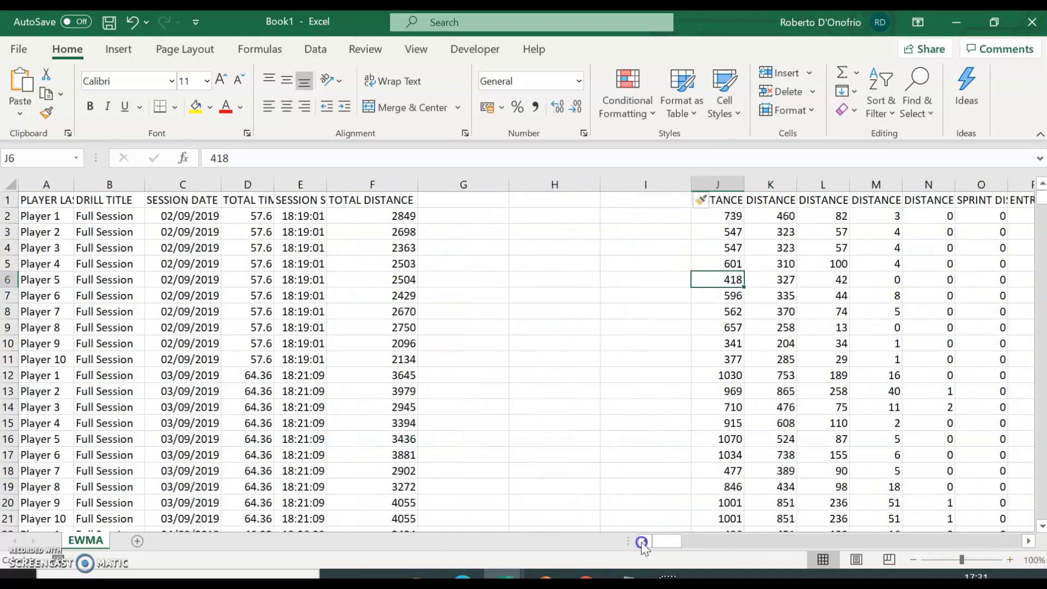
Step: Enter the headers EWMA Acute, EWMA Chronic and ACWR in cells G1 to I1 of the blank columns
{"action": "left_click", "coordinate": [460, 200]}
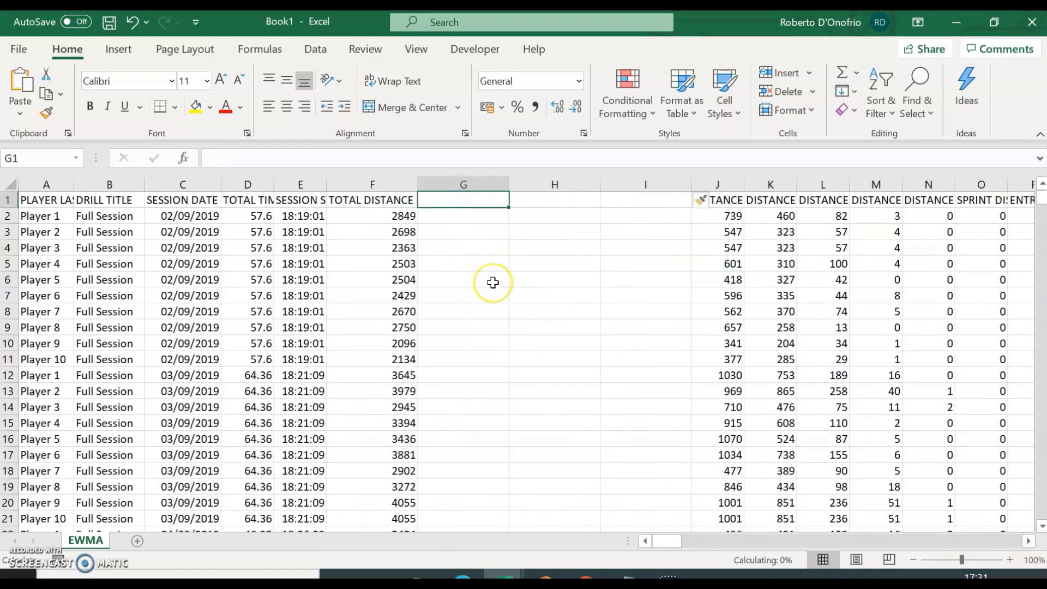
{"action": "type", "text": "EWMA Acute"}
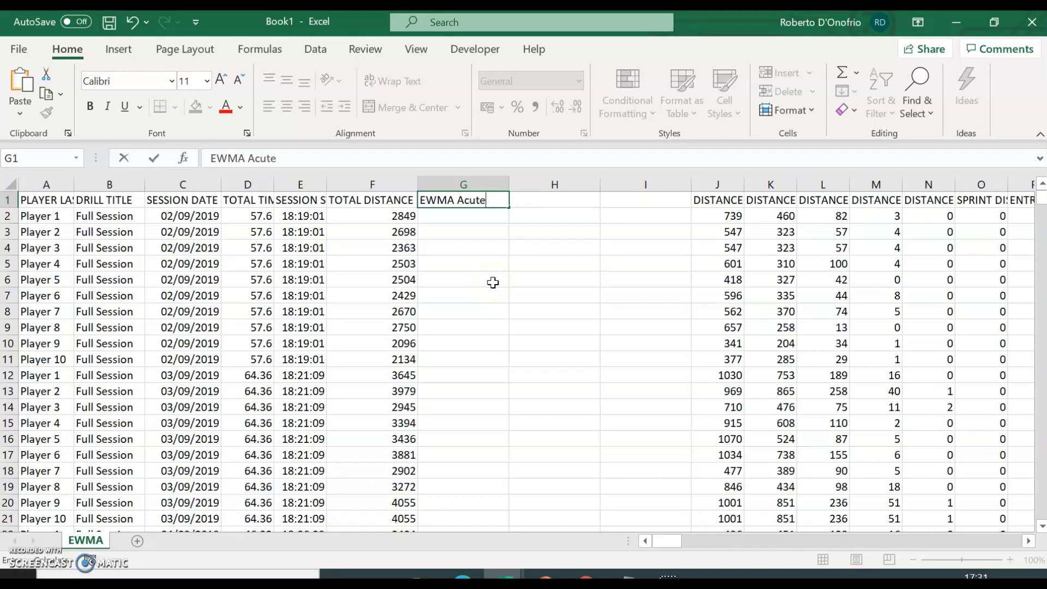
{"action": "key", "text": "Return"}
{"action": "key", "text": "Up"}
{"action": "key", "text": "Right"}
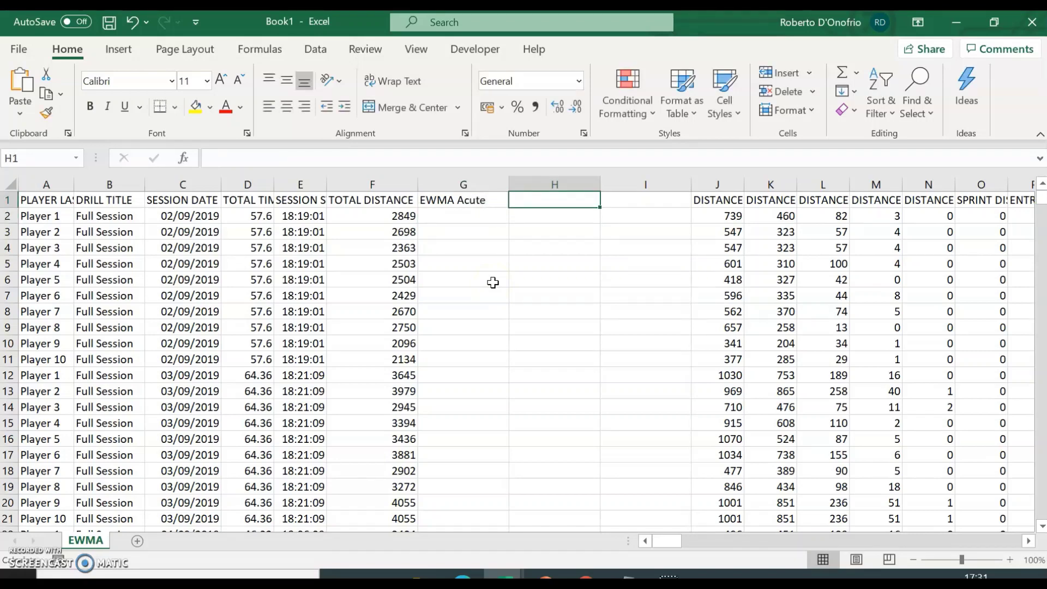
{"action": "type", "text": "EWMA "}
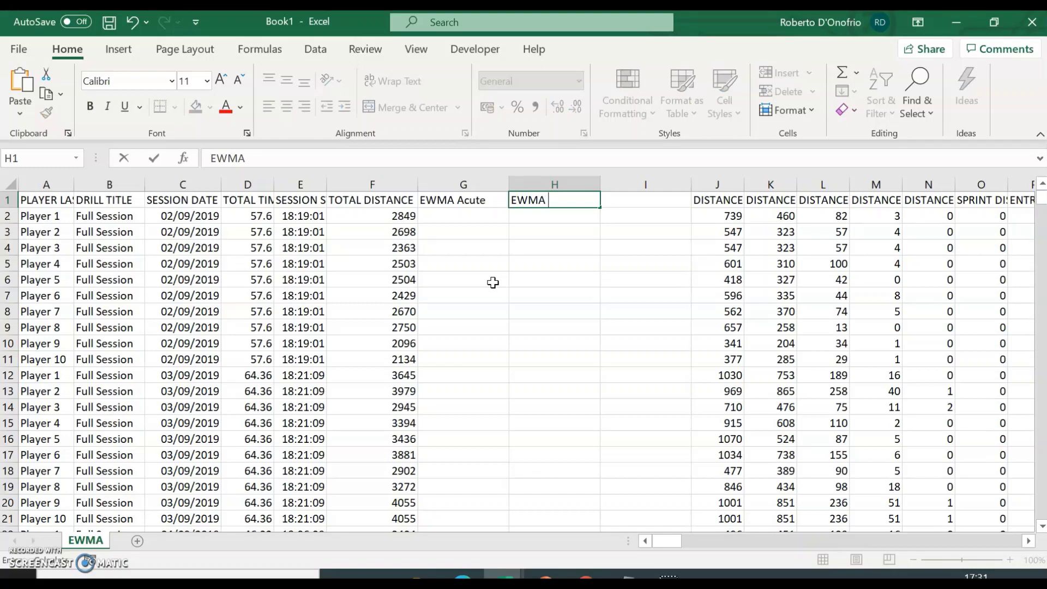
{"action": "type", "text": "Chronic"}
{"action": "key", "text": "Tab"}
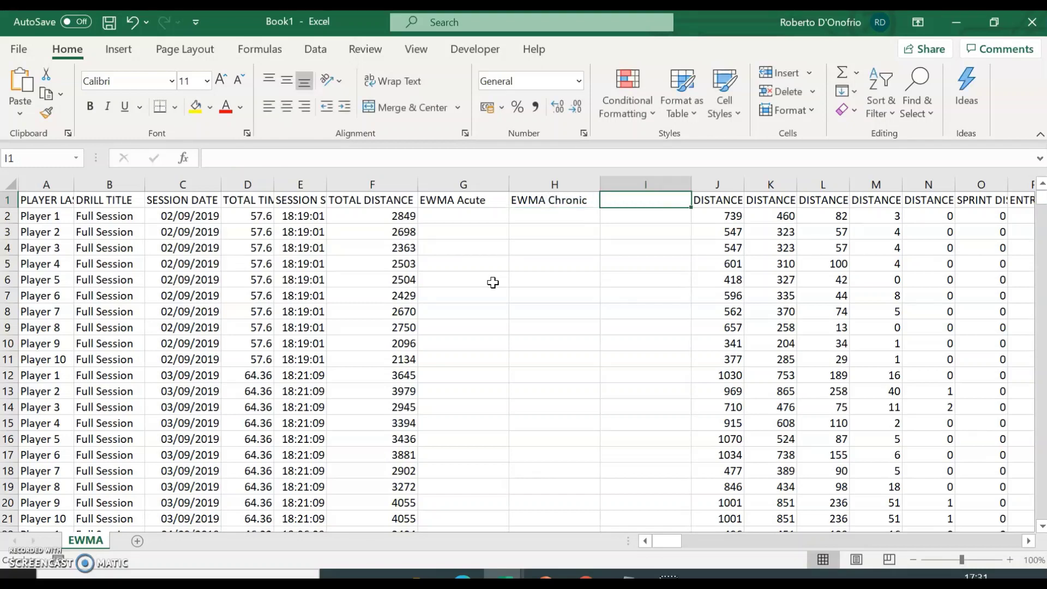
{"action": "type", "text": "ACW"}
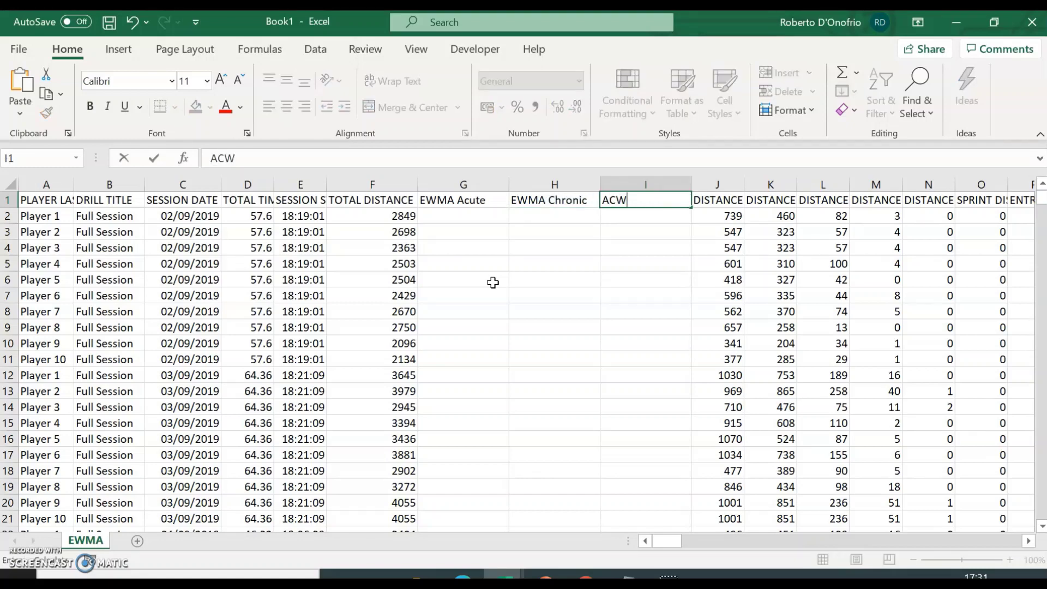
{"action": "key", "text": "Down"}
{"action": "key", "text": "Down"}
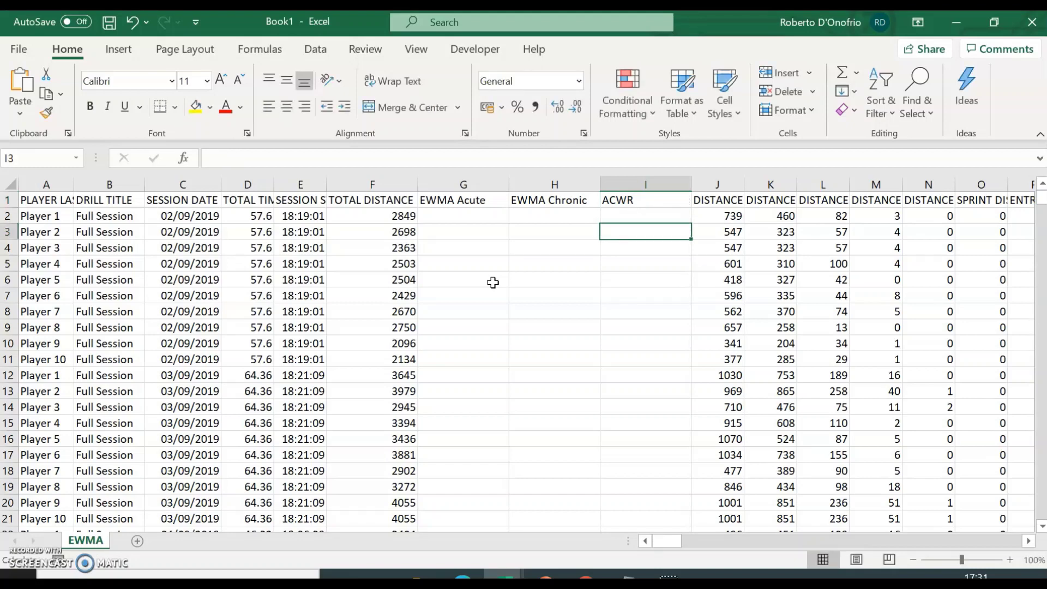
Step: Insert a blank column before TOTAL TIME and head it "Date -1" in cell D1
{"action": "left_click", "coordinate": [244, 182]}
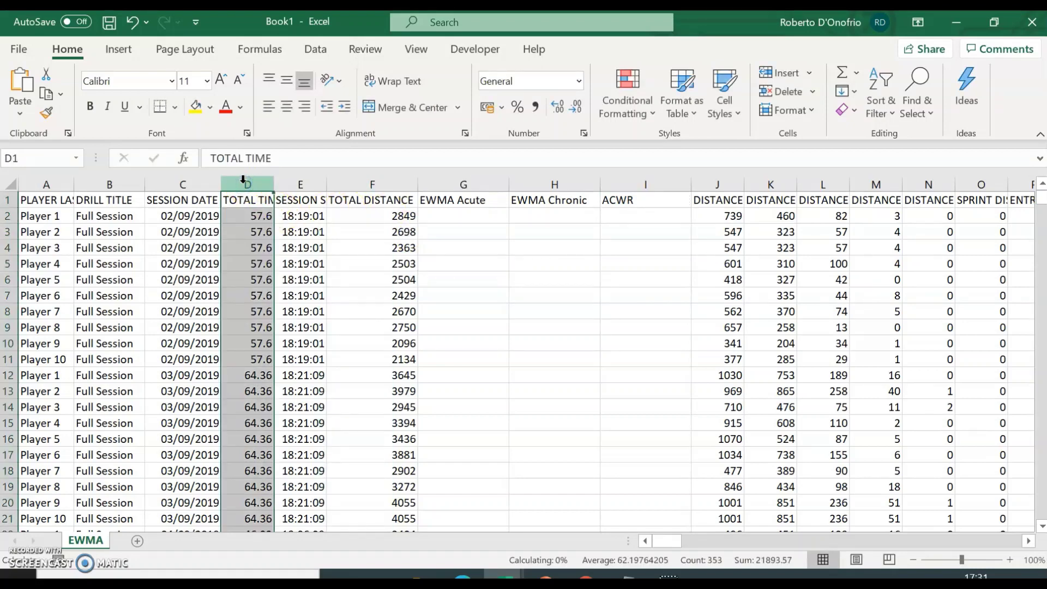
{"action": "right_click", "coordinate": [243, 182]}
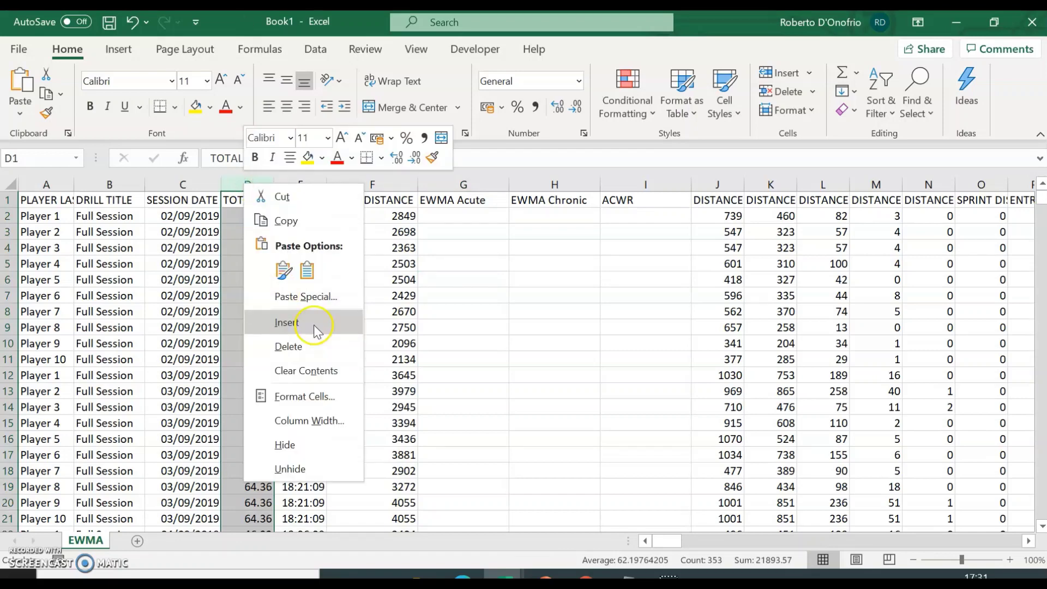
{"action": "left_click", "coordinate": [297, 323]}
{"action": "left_click", "coordinate": [263, 198]}
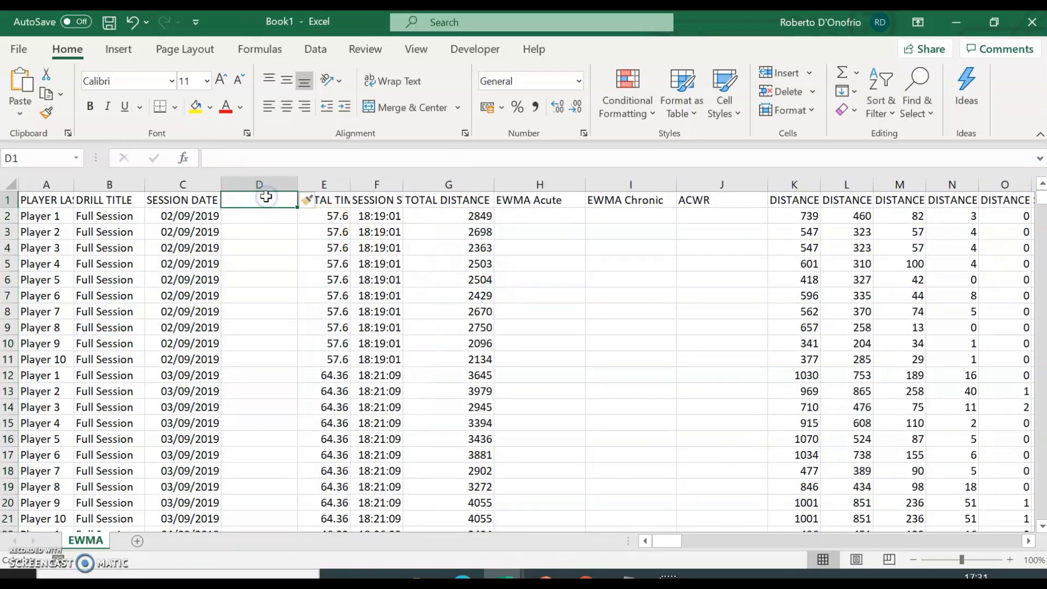
{"action": "type", "text": "Da"}
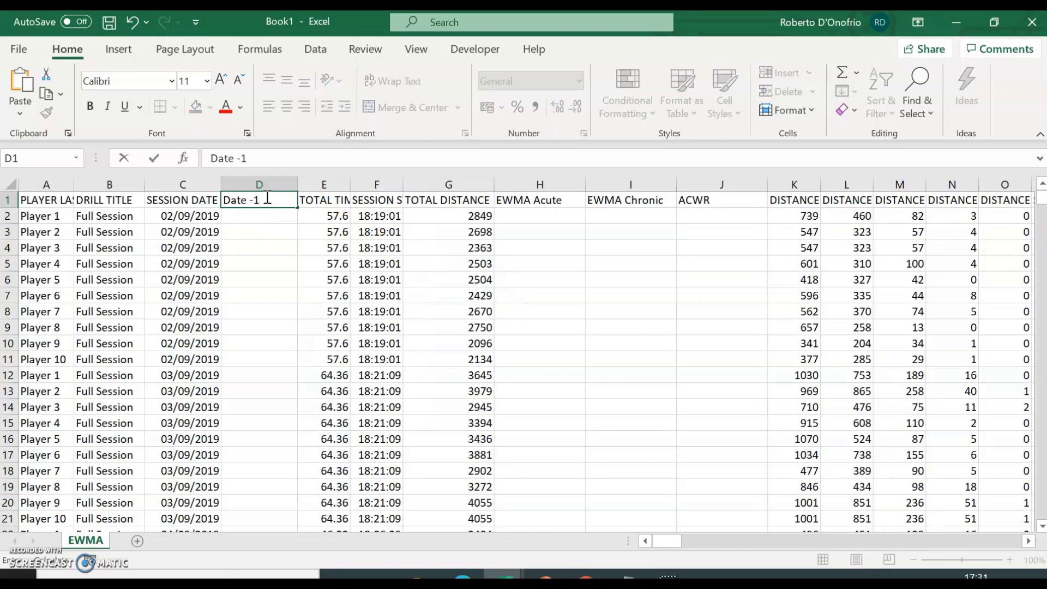
{"action": "type", "text": "te -1"}
{"action": "key", "text": "Return"}
{"action": "key", "text": "Return"}
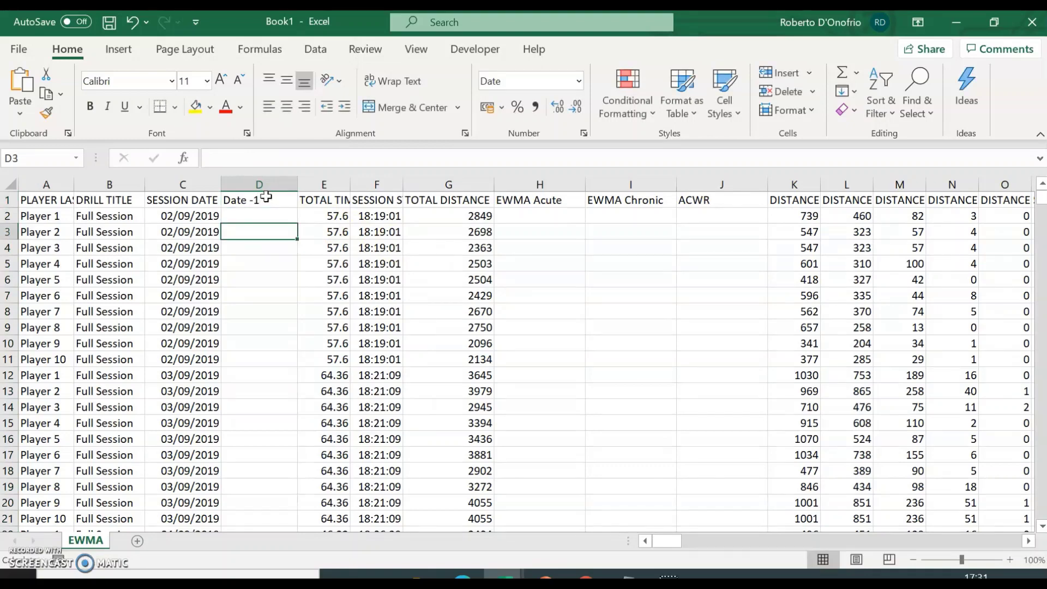
Step: Enter the formula =C2-1 in D2 and fill it down the whole Date -1 column
{"action": "key", "text": "Up"}
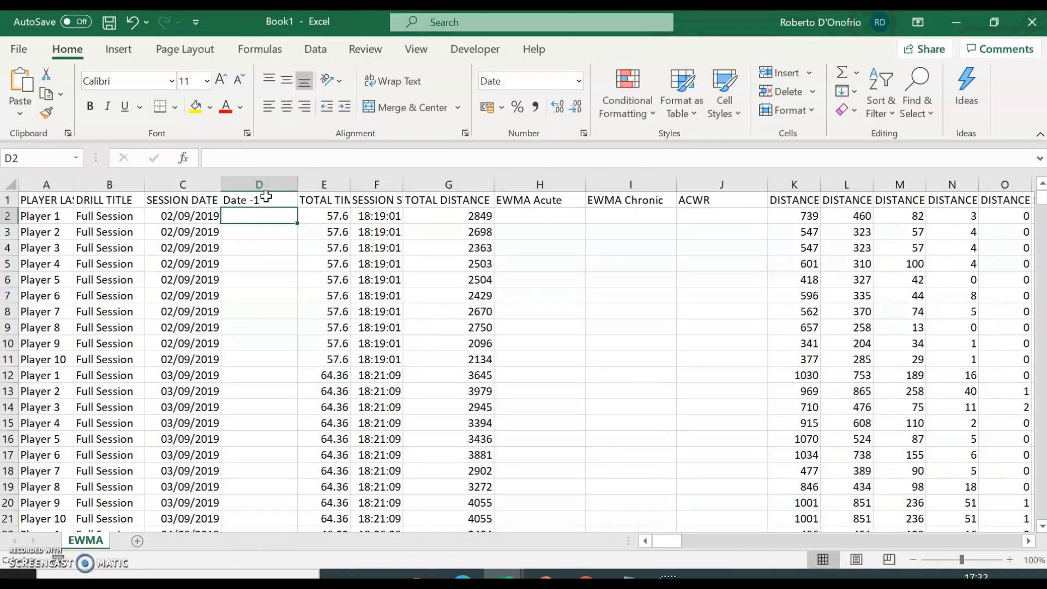
{"action": "type", "text": "="}
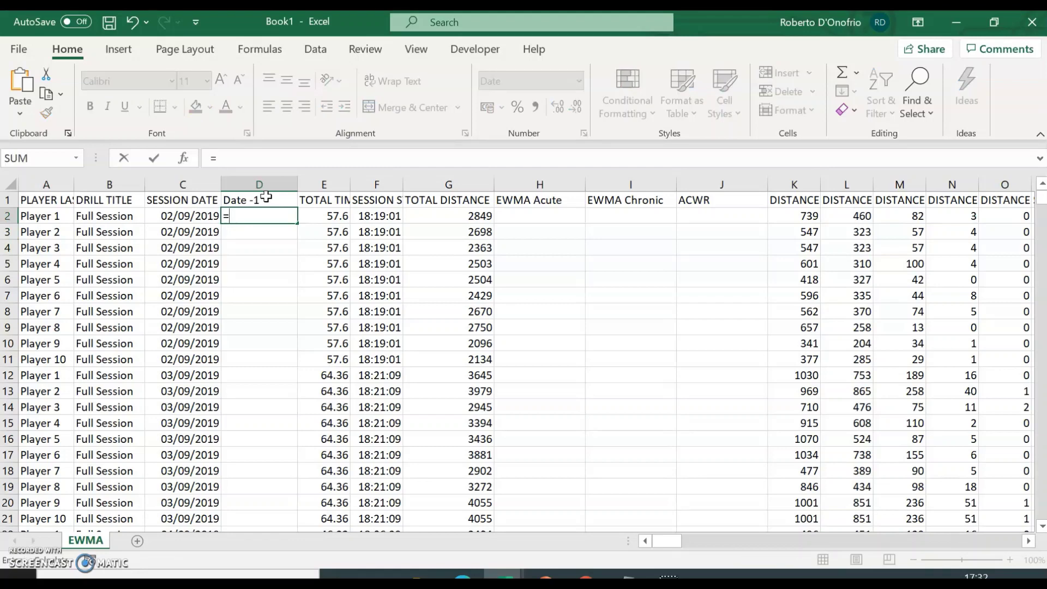
{"action": "key", "text": "Left"}
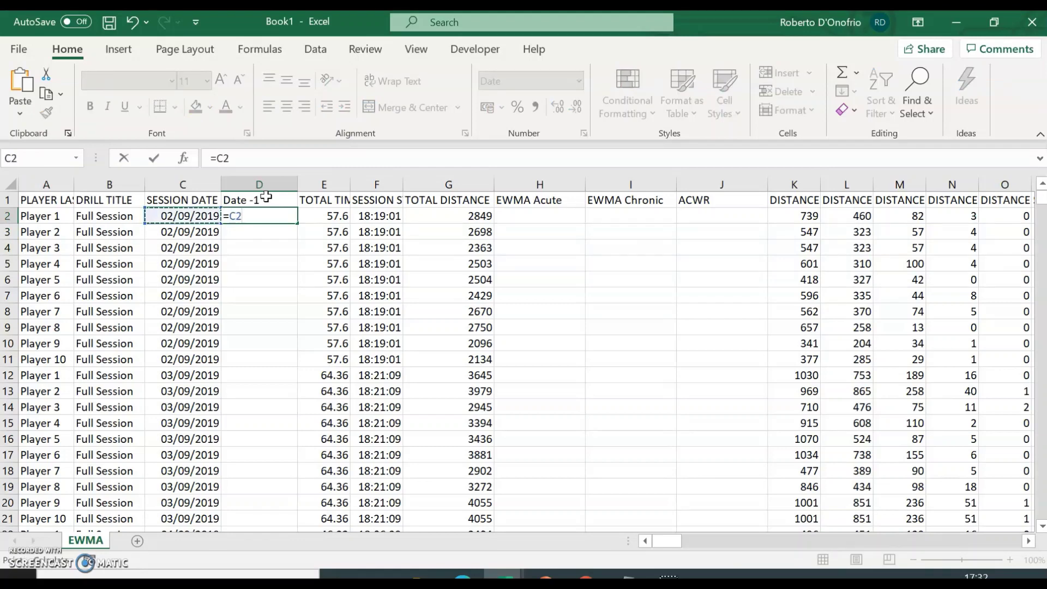
{"action": "type", "text": "-1"}
{"action": "key", "text": "Return"}
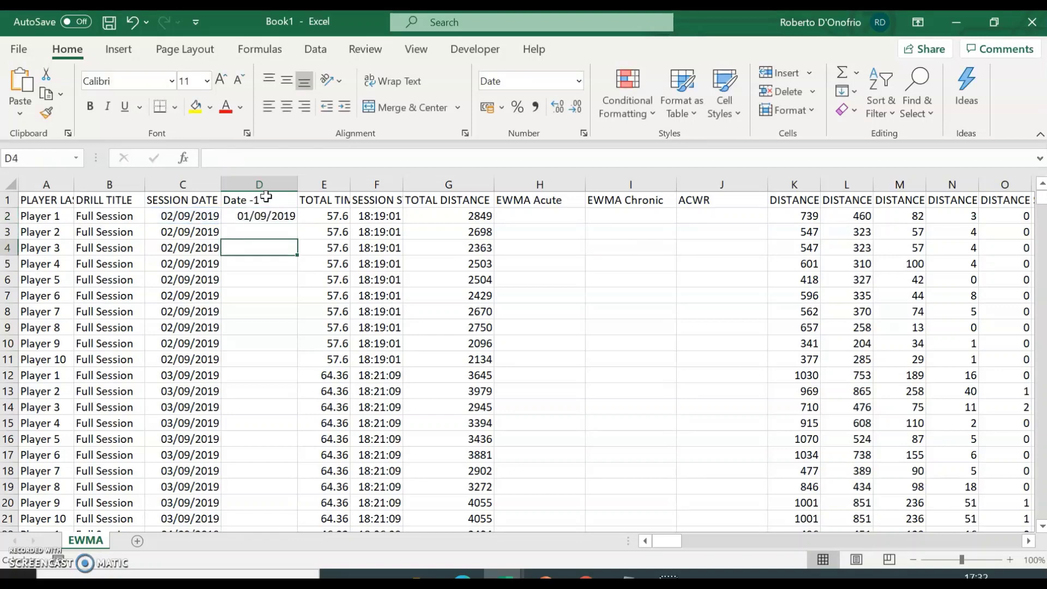
{"action": "left_click", "coordinate": [238, 217]}
{"action": "double_click", "coordinate": [297, 224]}
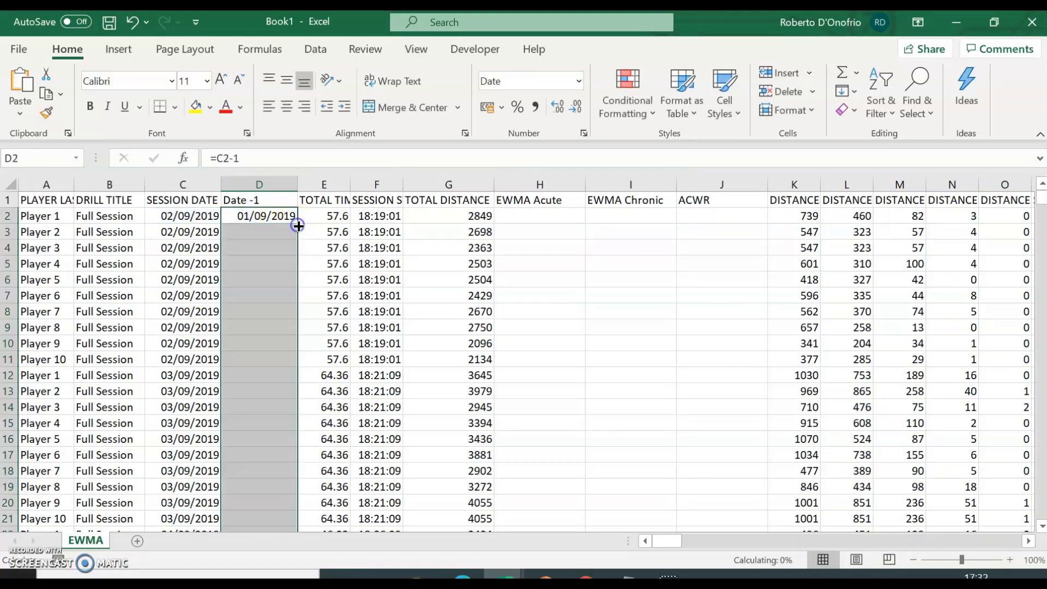
{"action": "left_click", "coordinate": [334, 286]}
Step: Compare the Date -1 values with the session dates for several players and days
{"action": "left_click", "coordinate": [182, 217]}
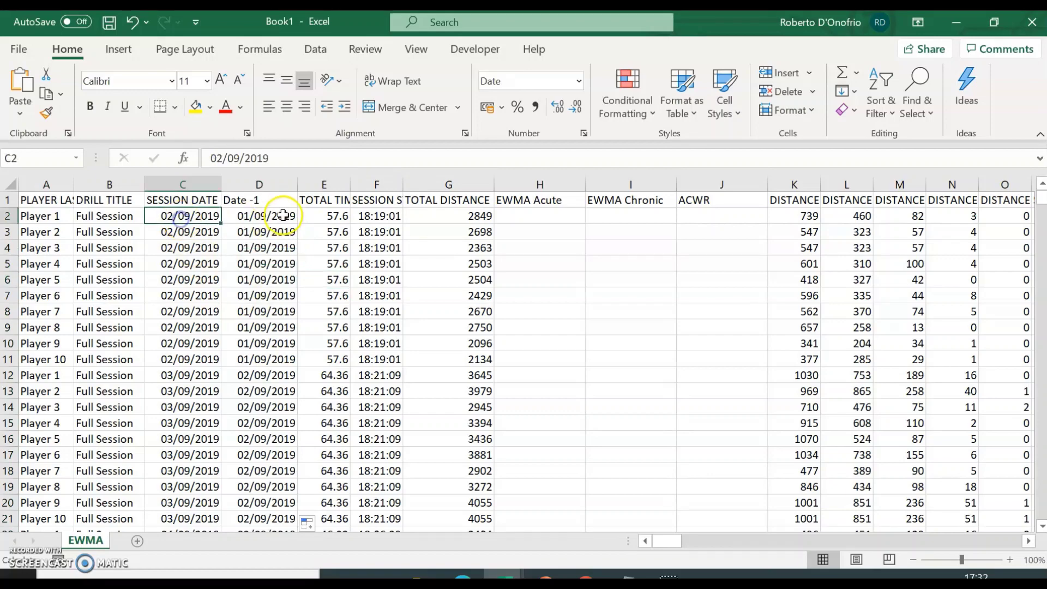
{"action": "left_click", "coordinate": [271, 216]}
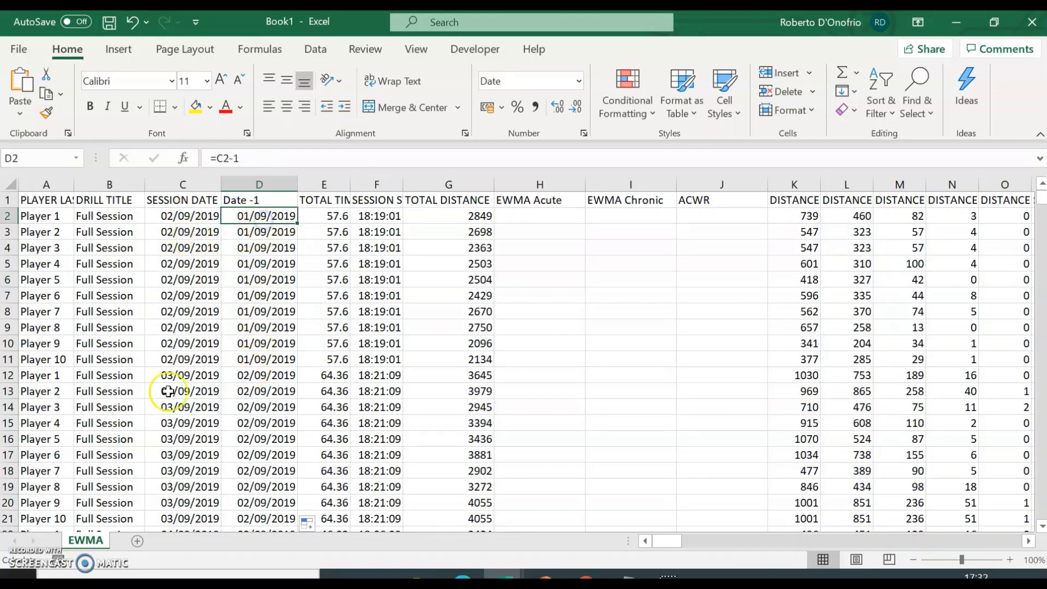
{"action": "left_click", "coordinate": [254, 376]}
{"action": "scroll", "coordinate": [180, 374], "scroll_direction": "down", "scroll_amount": 4}
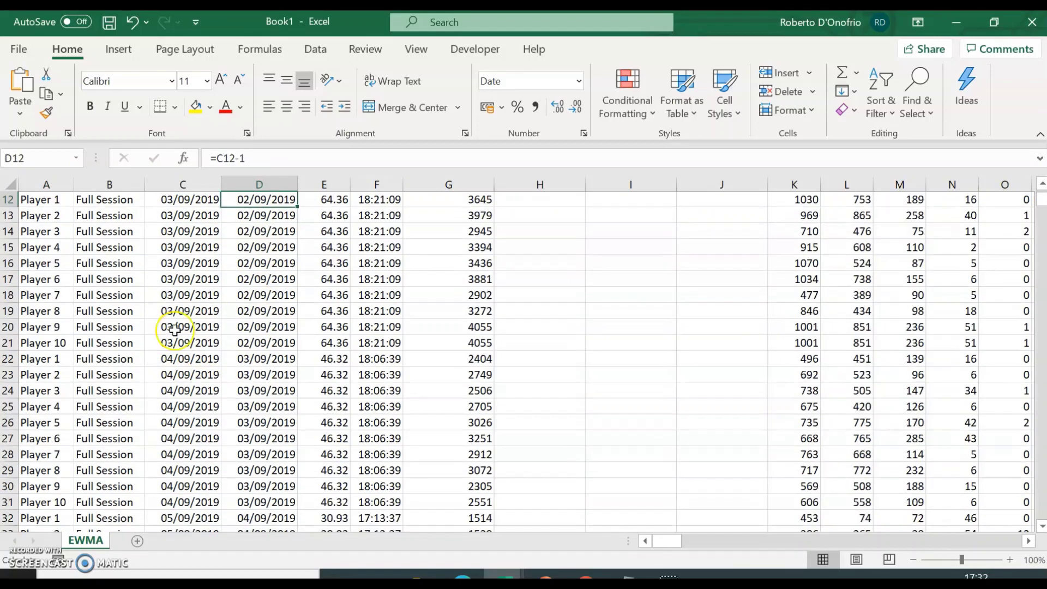
{"action": "scroll", "coordinate": [180, 374], "scroll_direction": "up", "scroll_amount": 3}
{"action": "left_click", "coordinate": [519, 305]}
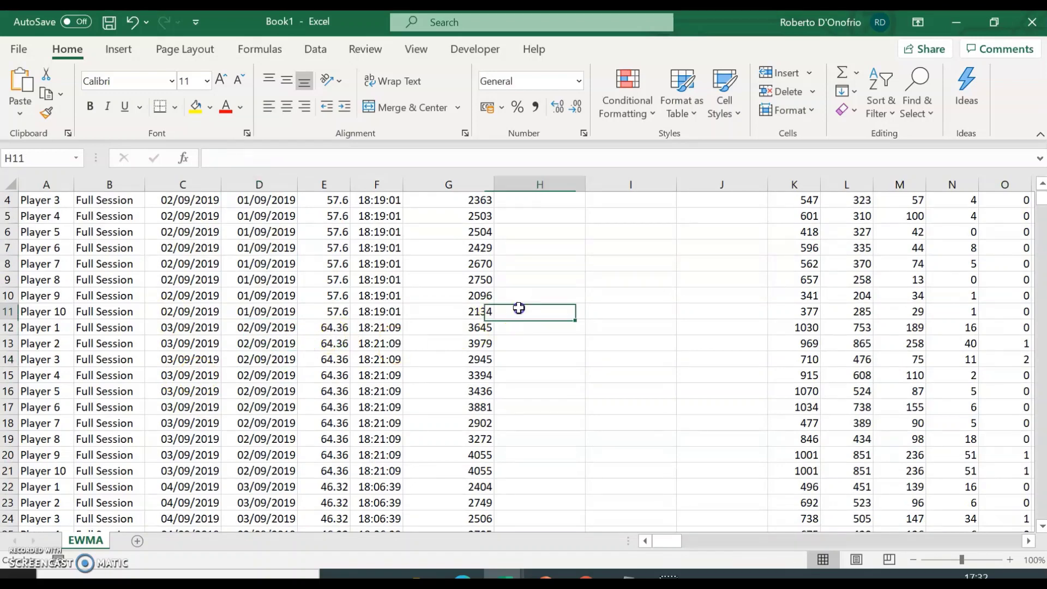
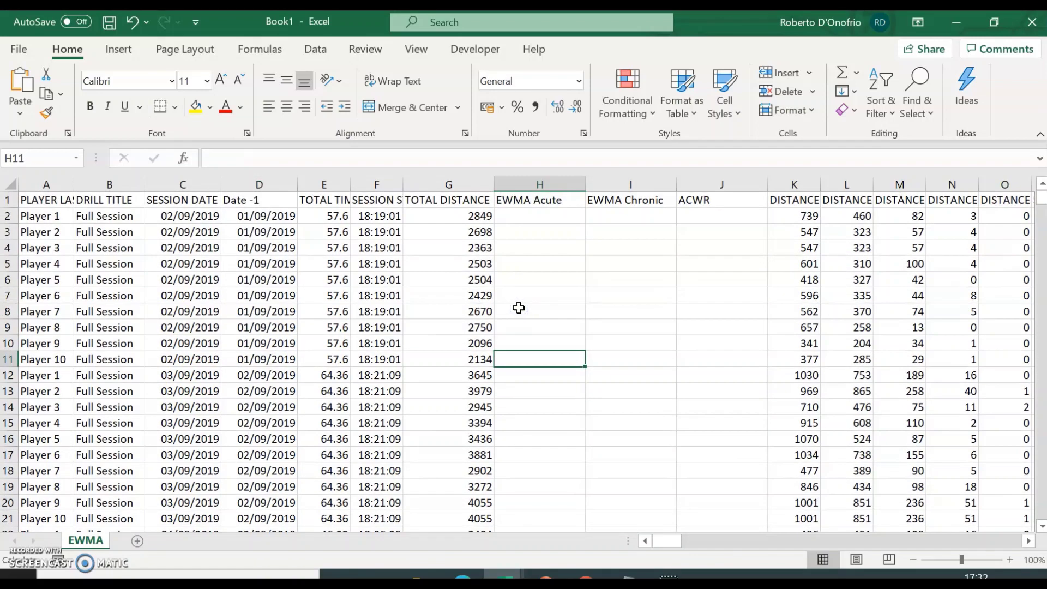
Step: Select H2 under EWMA Acute, and switch to the Notepad note to read the EWMA formula
{"action": "left_click", "coordinate": [531, 216]}
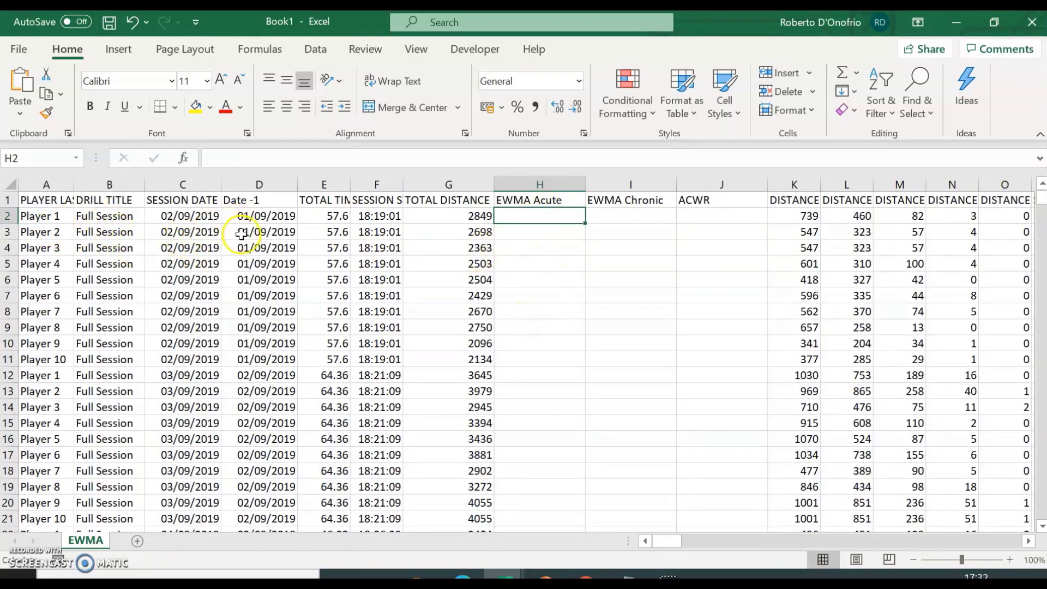
{"action": "left_click", "coordinate": [530, 343]}
{"action": "left_click", "coordinate": [547, 244]}
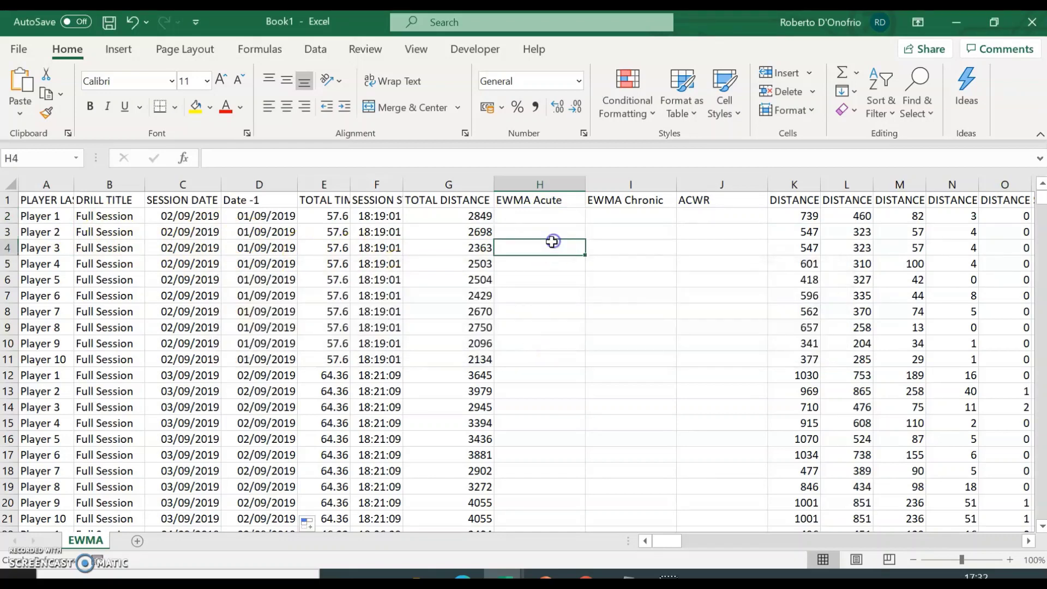
{"action": "left_click", "coordinate": [545, 219]}
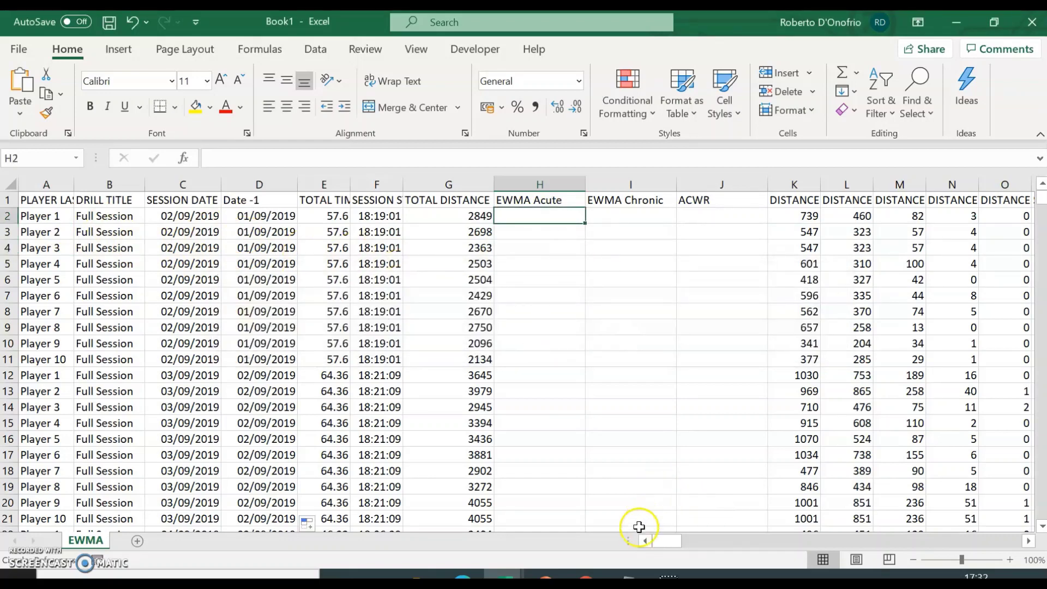
{"action": "left_click", "coordinate": [627, 574]}
{"action": "left_click", "coordinate": [720, 361]}
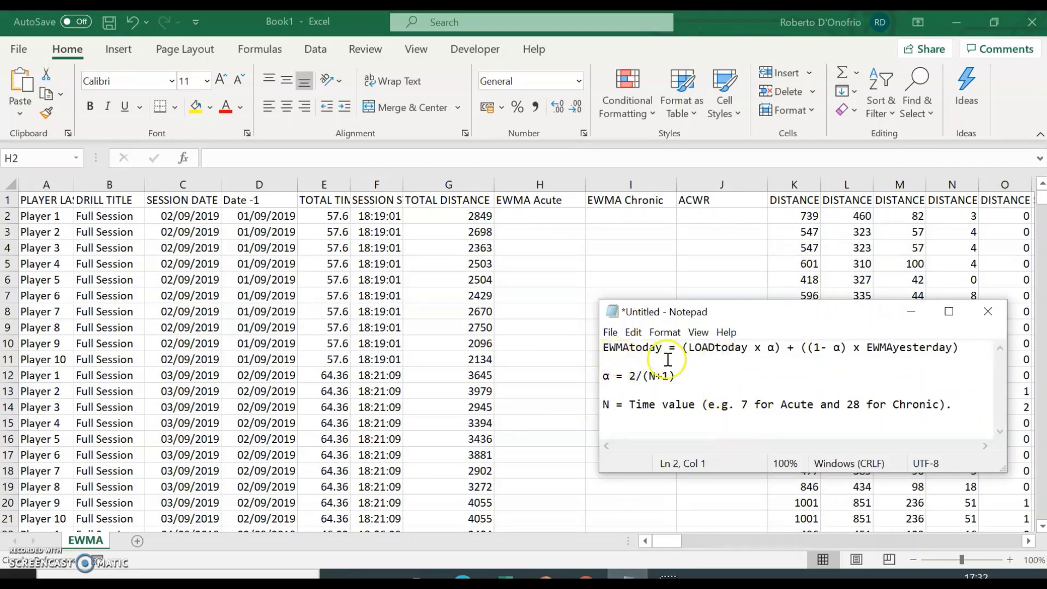
Step: Examine the EWMA formula's load and yesterday terms in the Notepad note, along with the first-day total distances in G2:G11
{"action": "left_click_drag", "start_coordinate": [867, 349], "coordinate": [951, 352]}
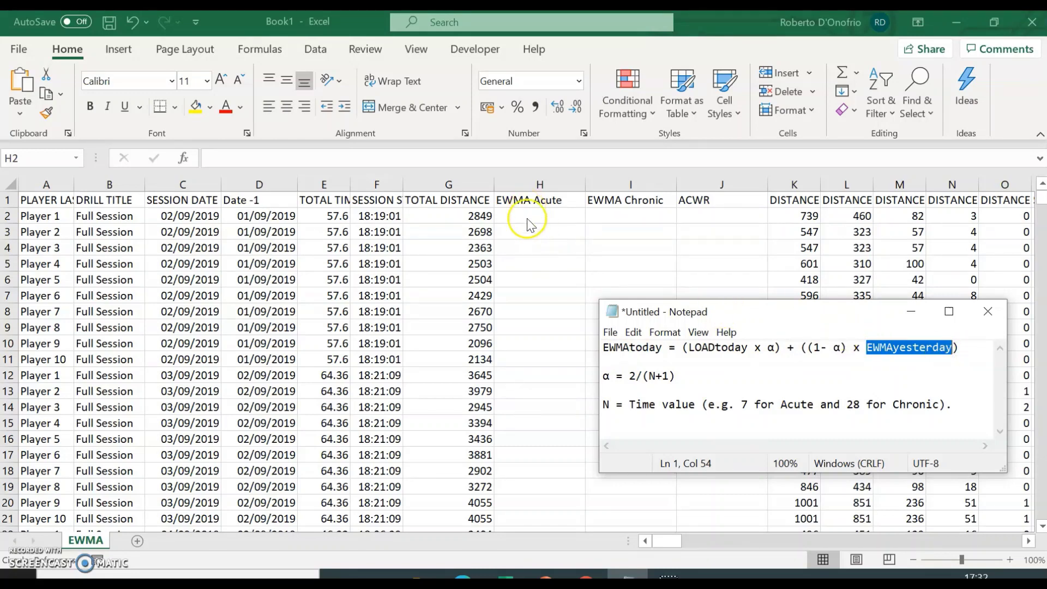
{"action": "left_click", "coordinate": [854, 358]}
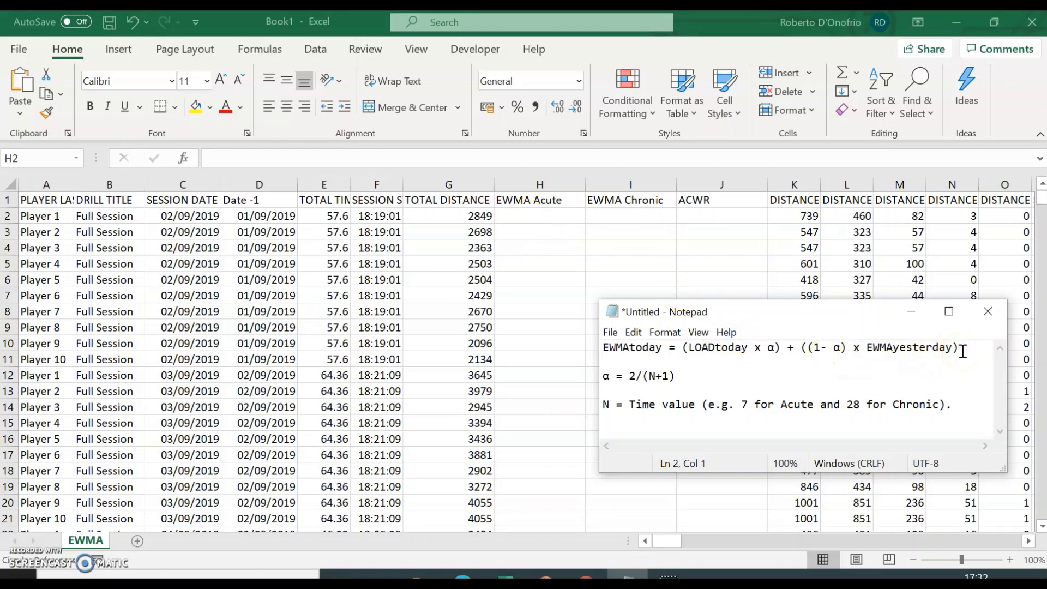
{"action": "left_click_drag", "start_coordinate": [961, 351], "coordinate": [790, 349]}
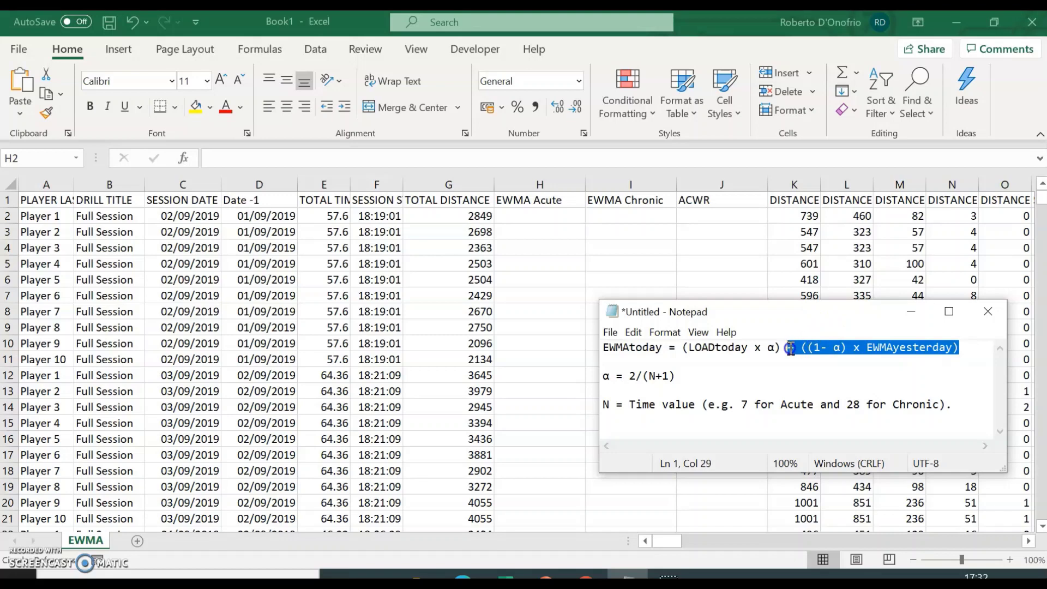
{"action": "left_click", "coordinate": [707, 349]}
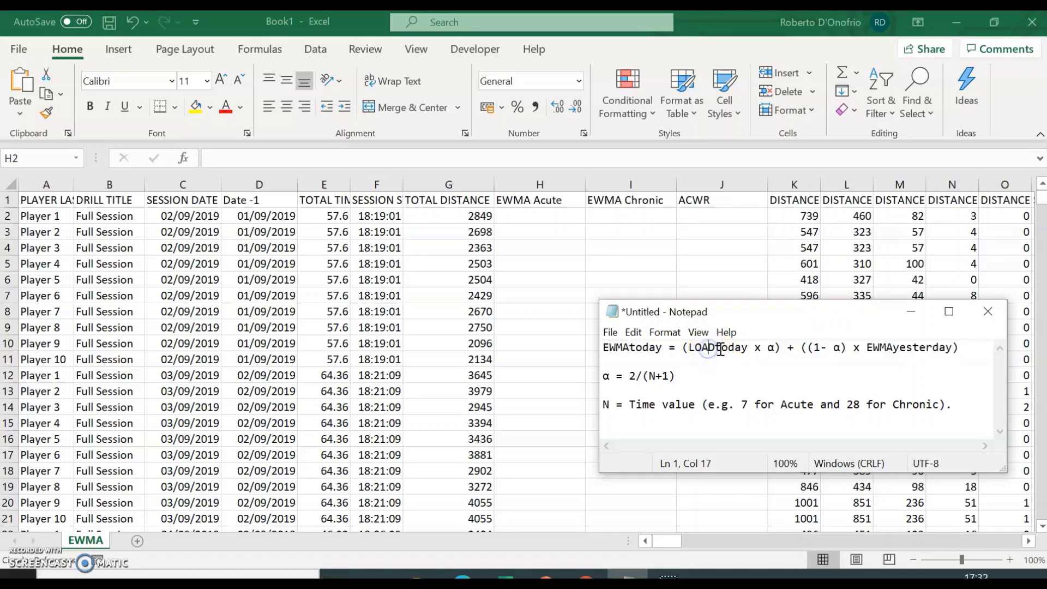
{"action": "left_click", "coordinate": [772, 349]}
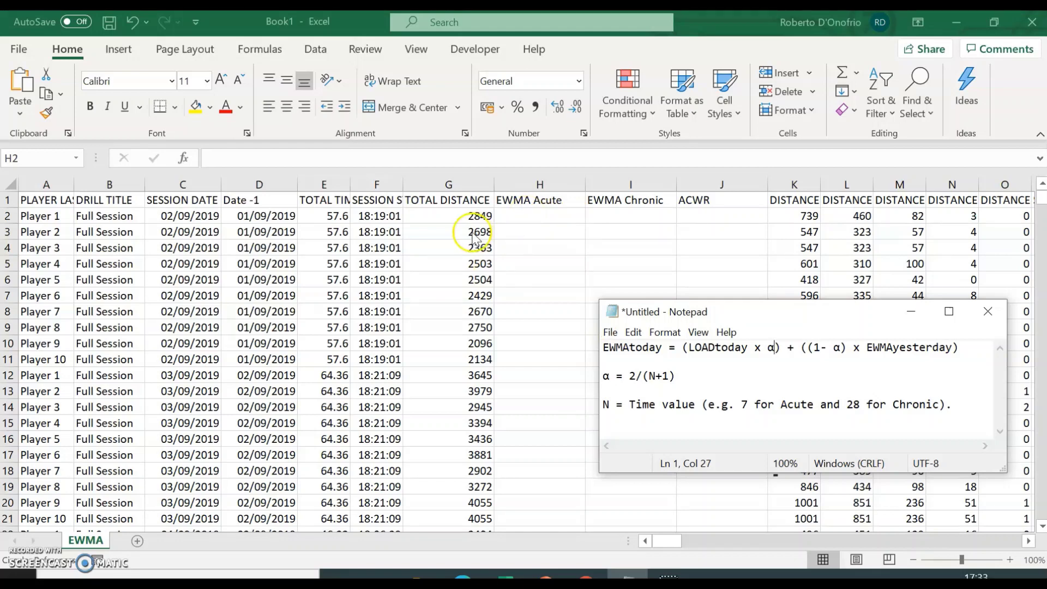
{"action": "left_click", "coordinate": [463, 218]}
{"action": "left_click_drag", "start_coordinate": [463, 217], "coordinate": [448, 354]}
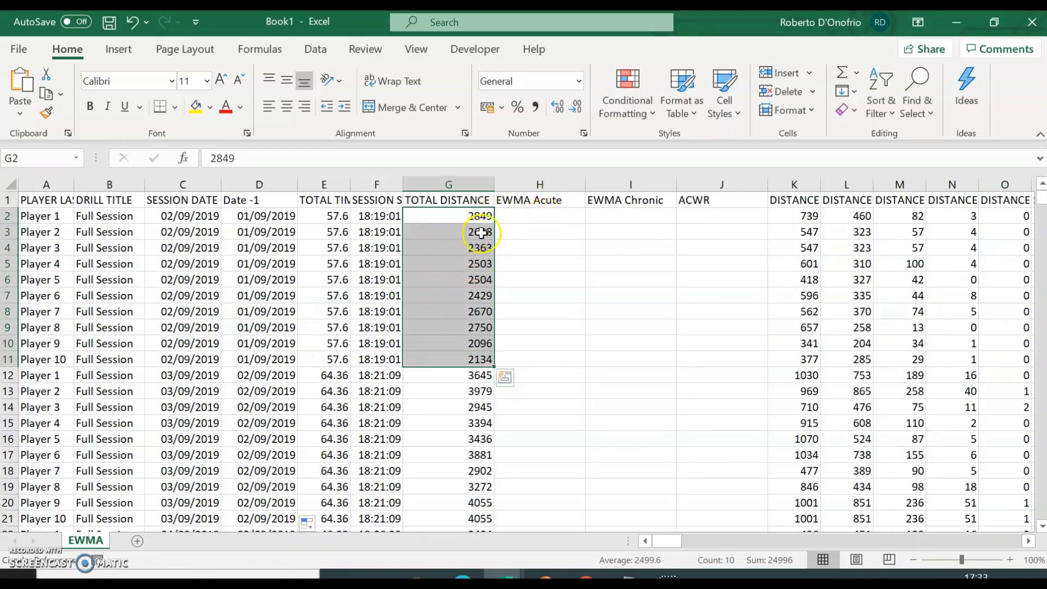
{"action": "left_click", "coordinate": [545, 217]}
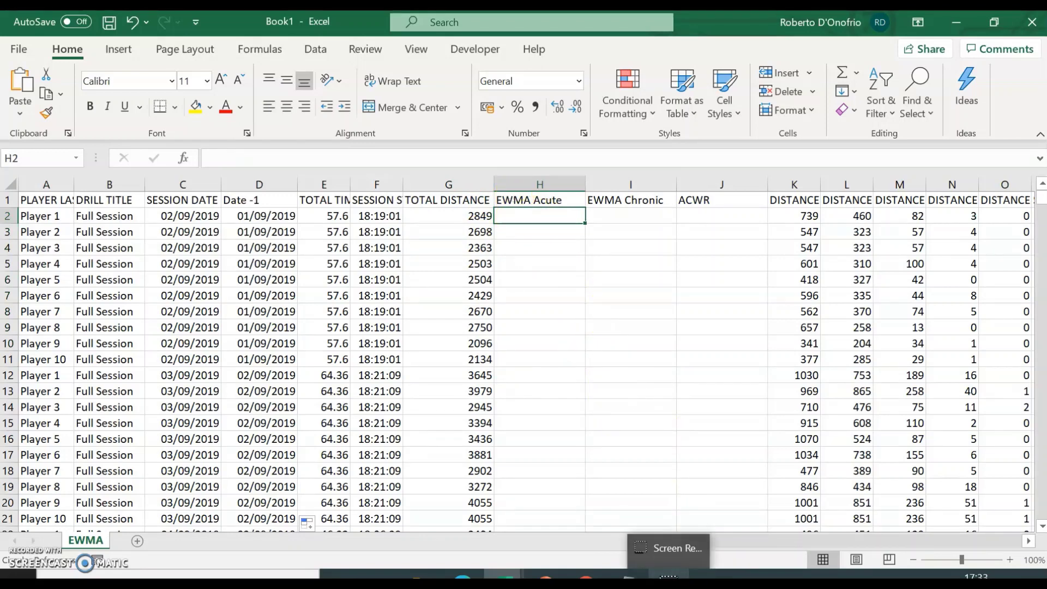
{"action": "left_click", "coordinate": [627, 577]}
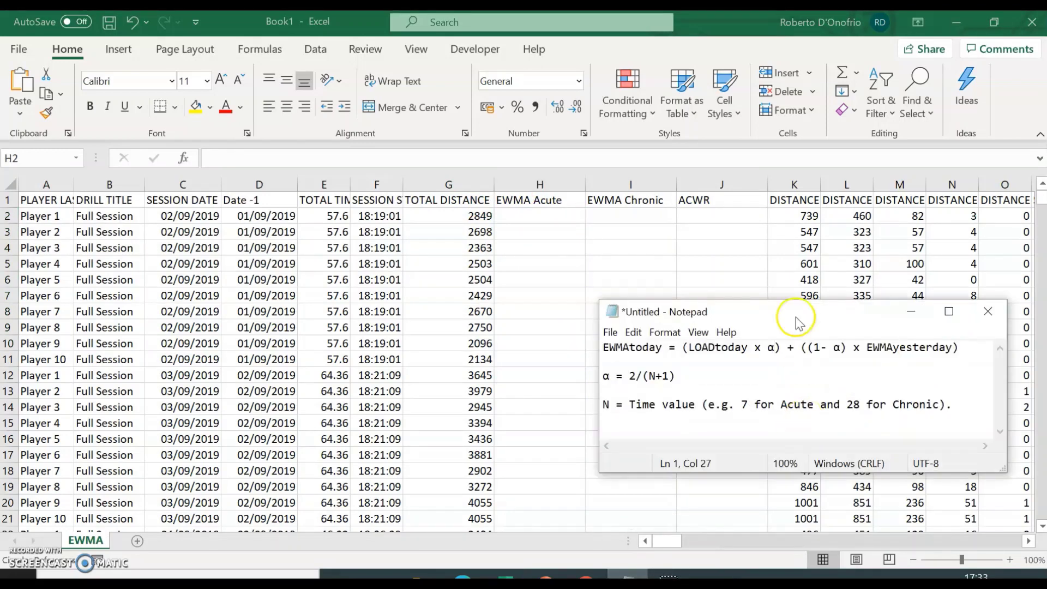
{"action": "left_click_drag", "start_coordinate": [761, 312], "coordinate": [778, 291]}
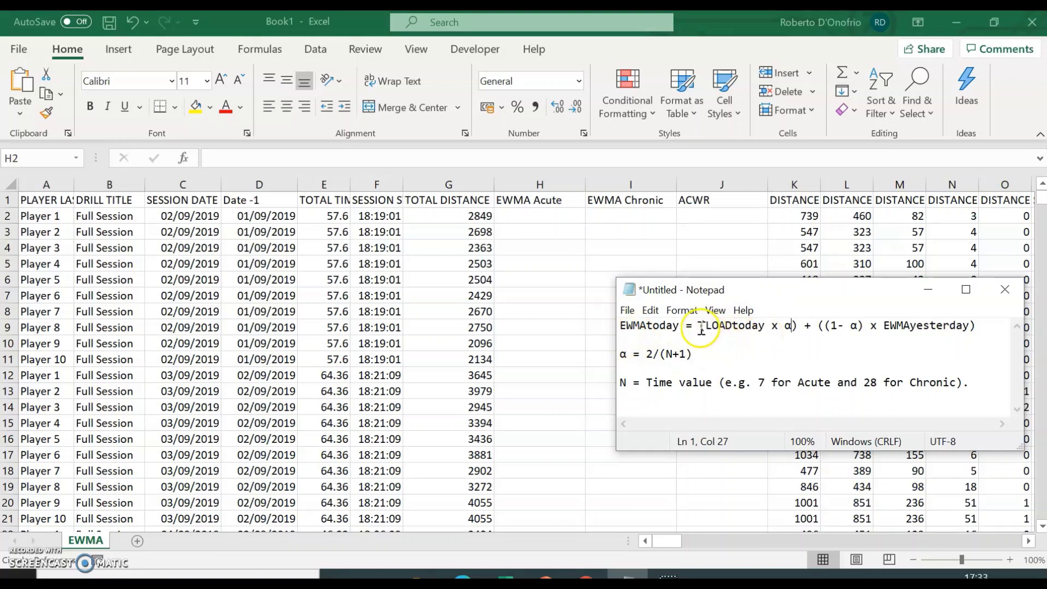
{"action": "left_click_drag", "start_coordinate": [700, 329], "coordinate": [796, 331]}
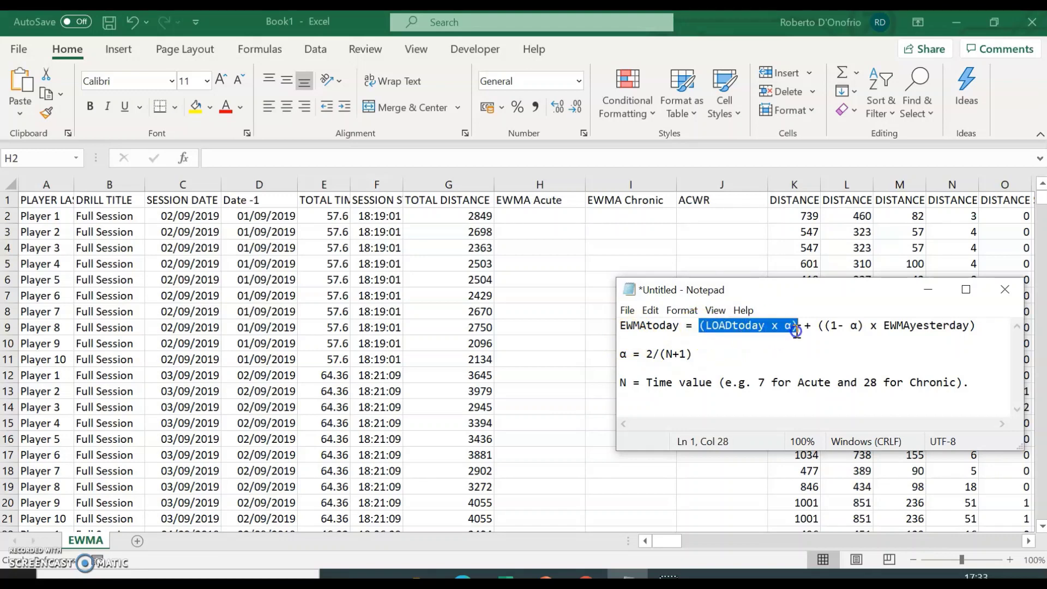
Step: Enter the first-day acute load formula =G2*(2/(7+1)) in H2, checking the α term against the Notepad note
{"action": "left_click", "coordinate": [552, 217]}
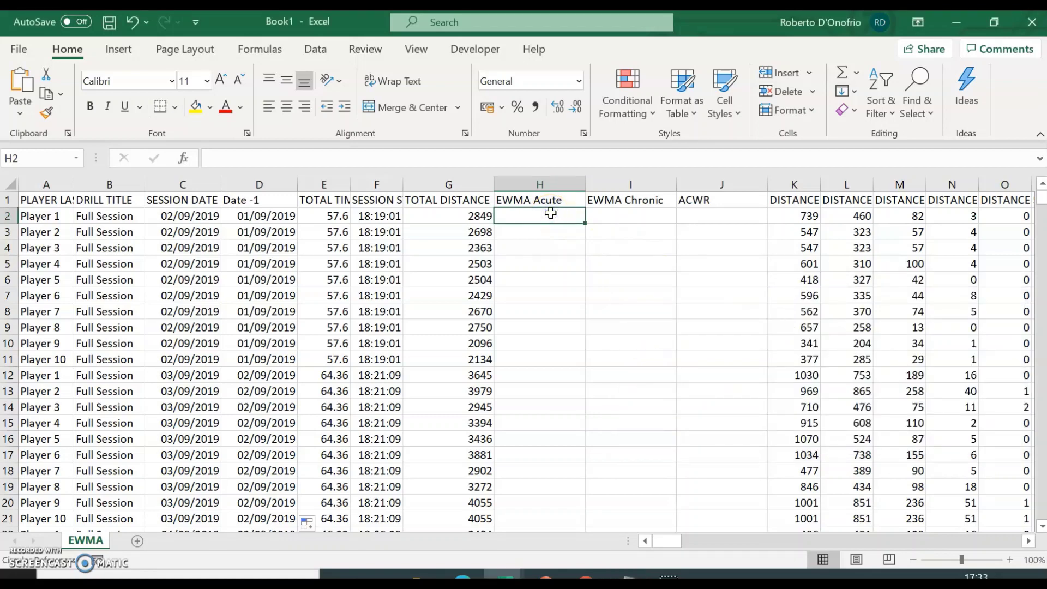
{"action": "type", "text": "="}
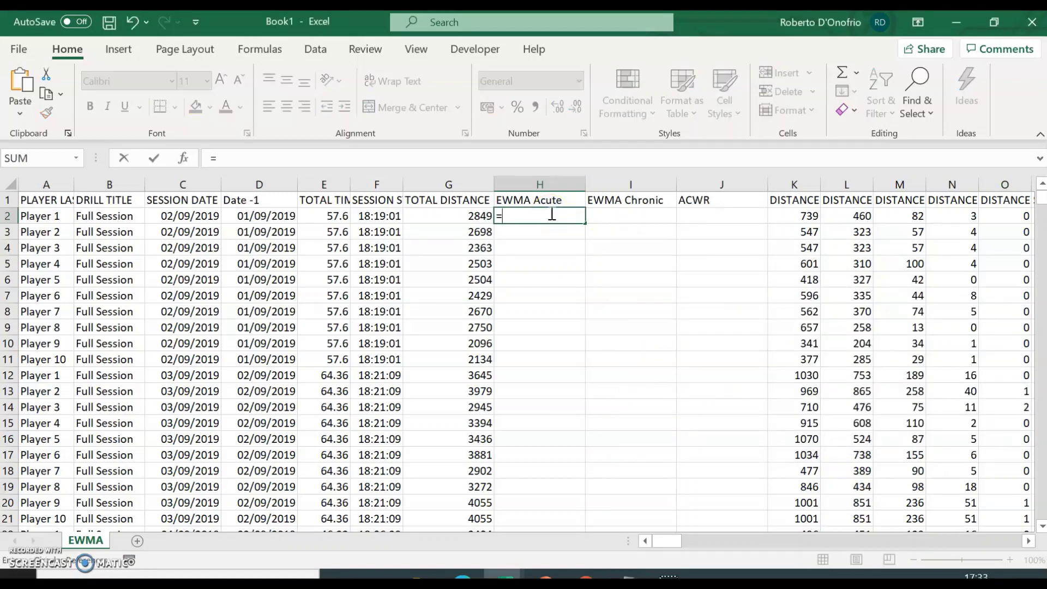
{"action": "left_click", "coordinate": [463, 218]}
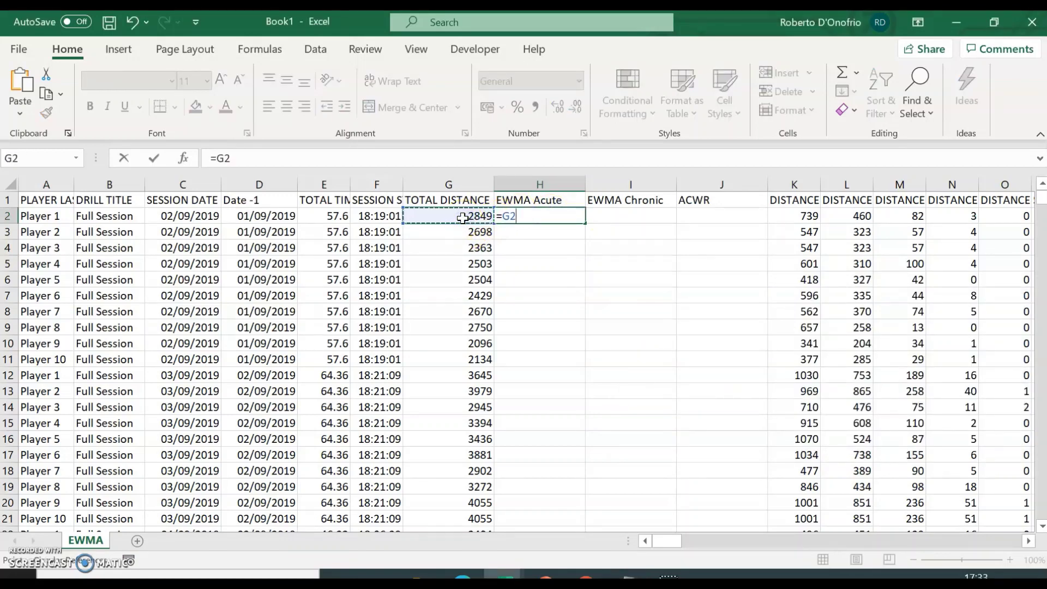
{"action": "type", "text": "*"}
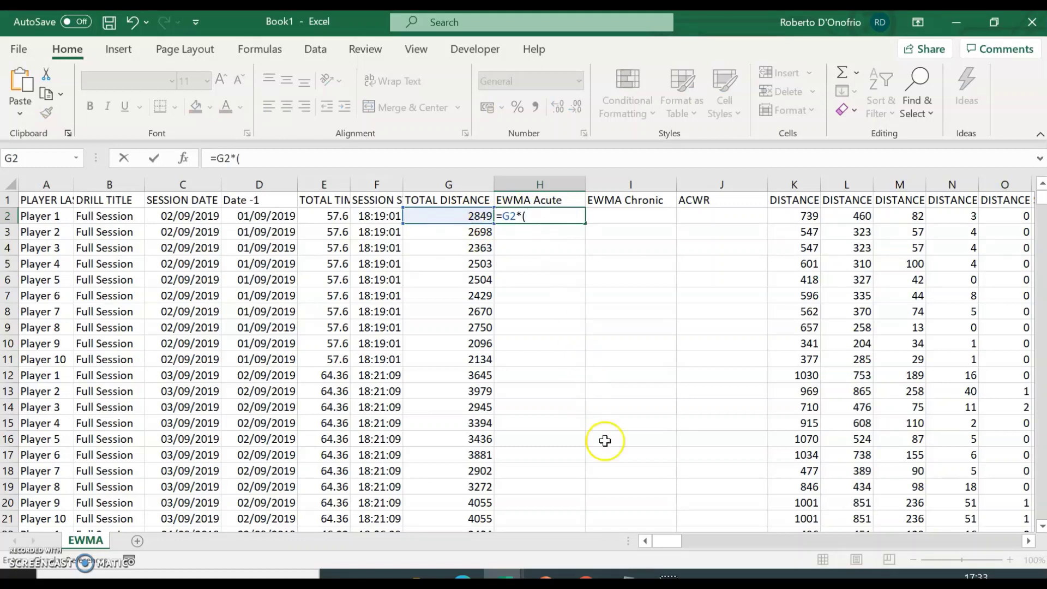
{"action": "left_click", "coordinate": [627, 575]}
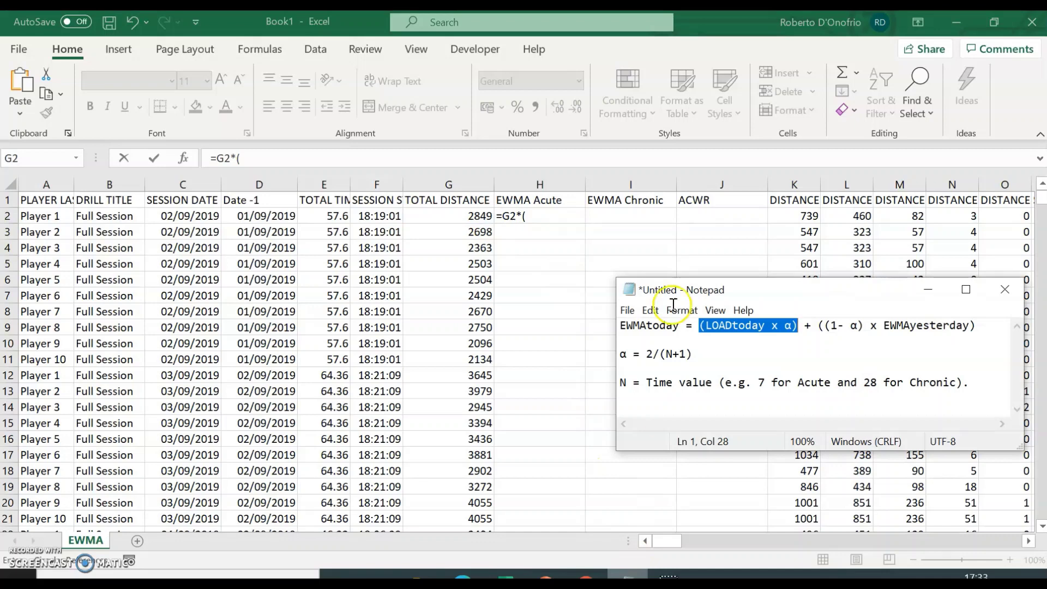
{"action": "left_click", "coordinate": [501, 160]}
{"action": "type", "text": "("}
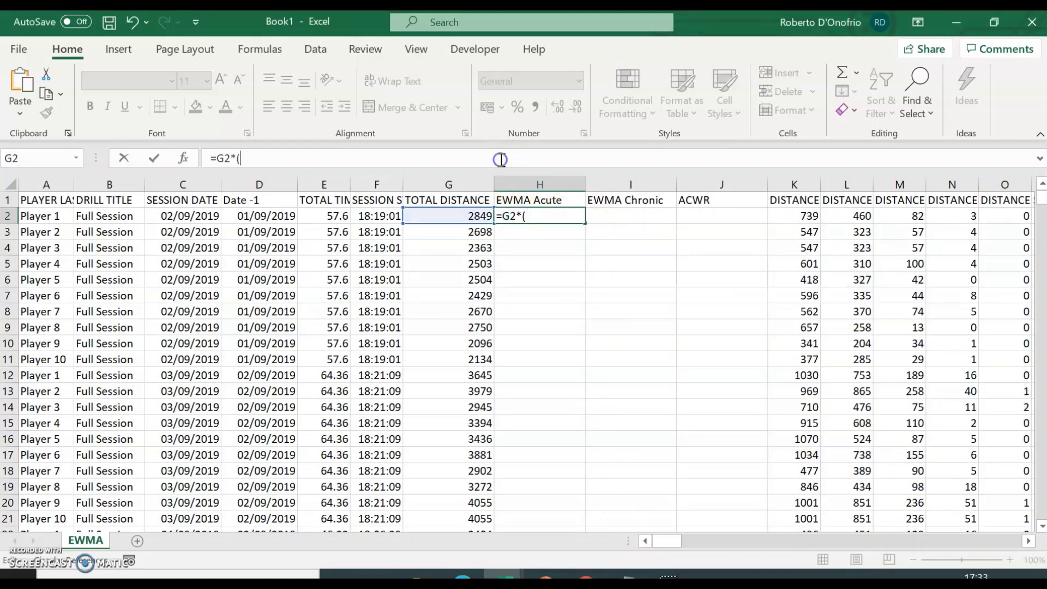
{"action": "type", "text": "2/(7+1"}
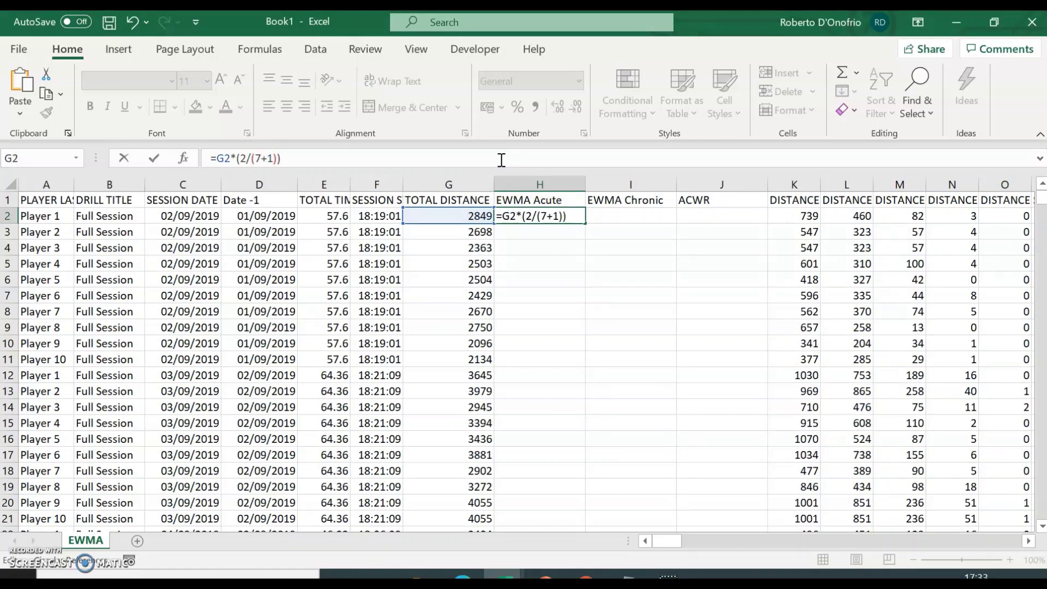
{"action": "type", "text": "))"}
{"action": "key", "text": "Return"}
Step: Fill the H2 acute formula down to H11, covering all ten players on the first session date
{"action": "left_click", "coordinate": [544, 218]}
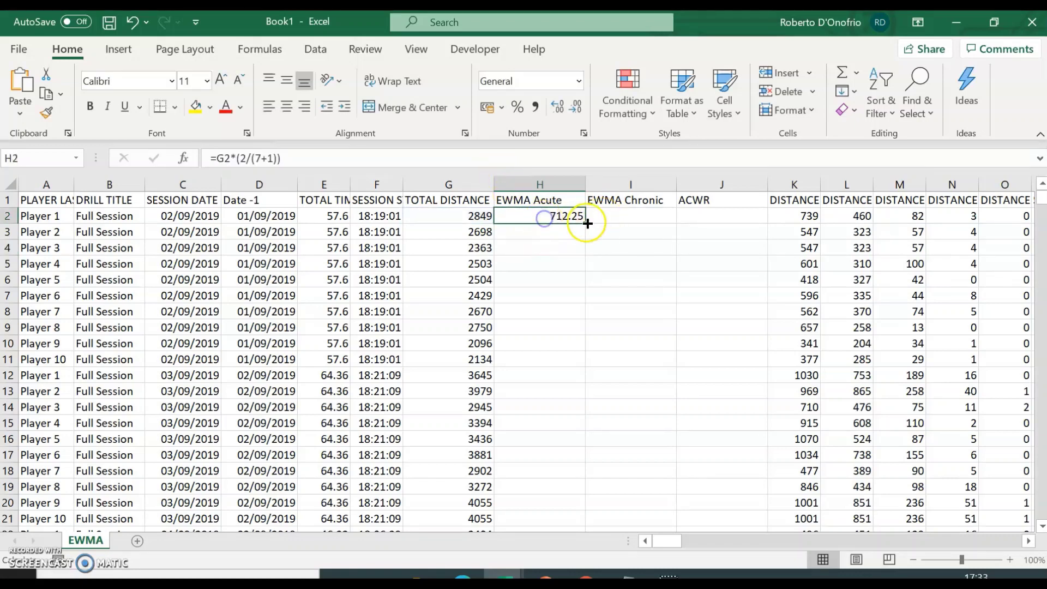
{"action": "left_click_drag", "start_coordinate": [585, 223], "coordinate": [541, 365]}
{"action": "left_click", "coordinate": [614, 325]}
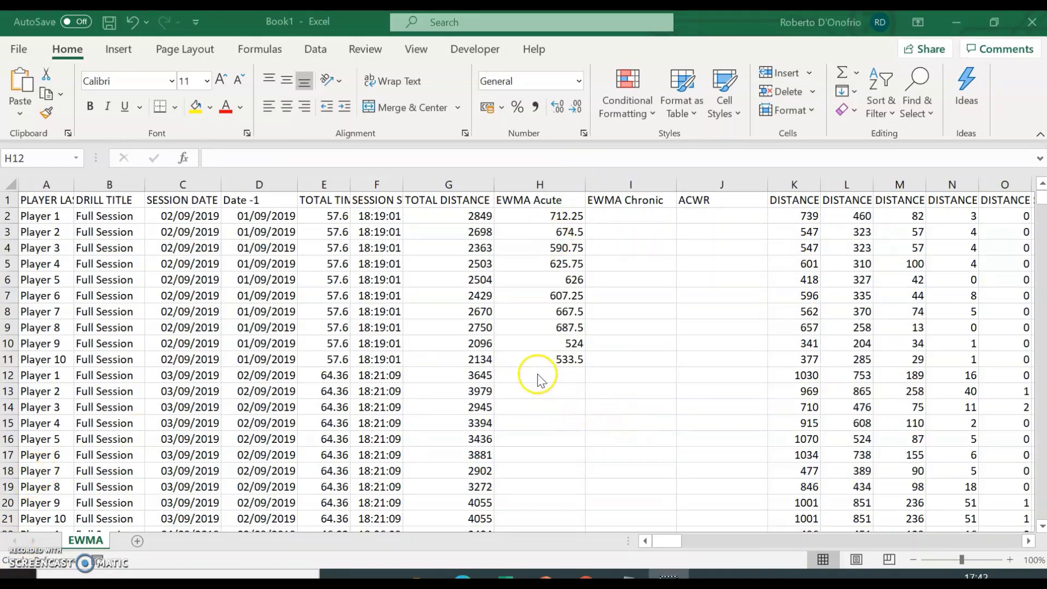
Step: Check the note's EWMA formula and begin the second-day acute formula in H12 with =(G12*(2/(7+1)))+
{"action": "left_click", "coordinate": [532, 376]}
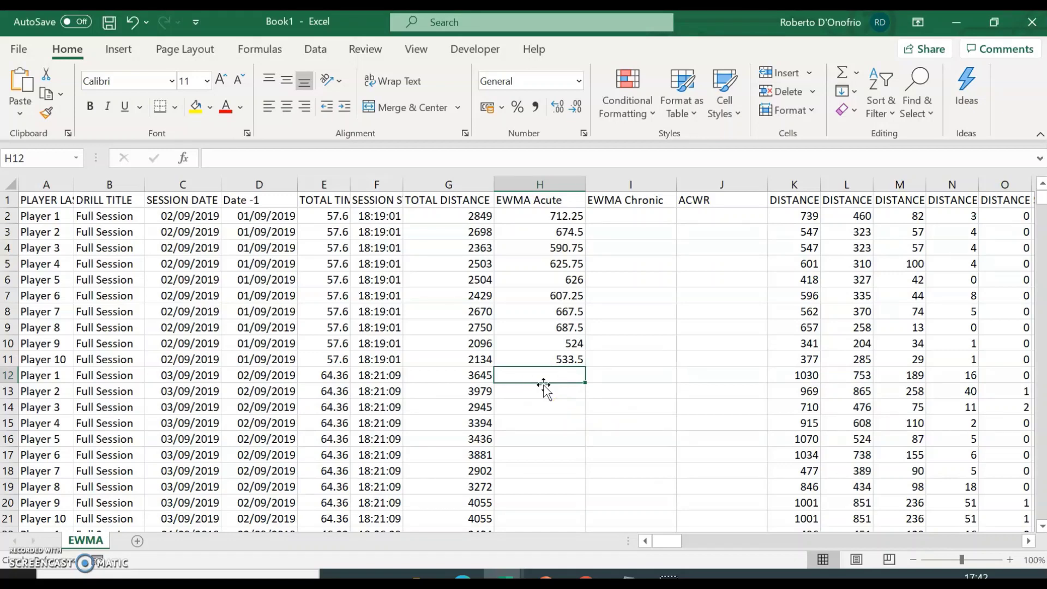
{"action": "left_click", "coordinate": [628, 577]}
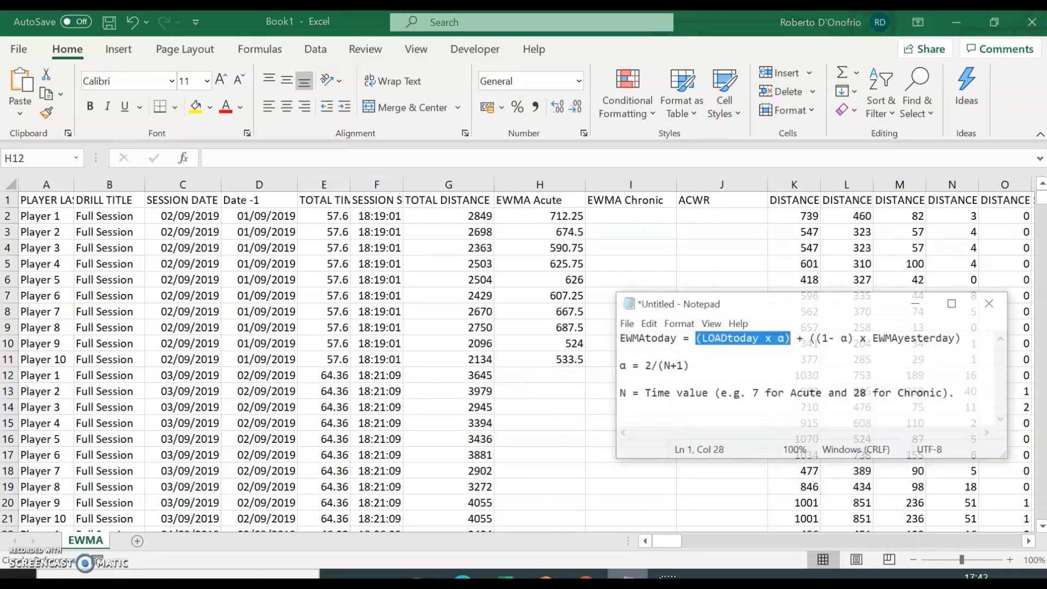
{"action": "left_click", "coordinate": [656, 325]}
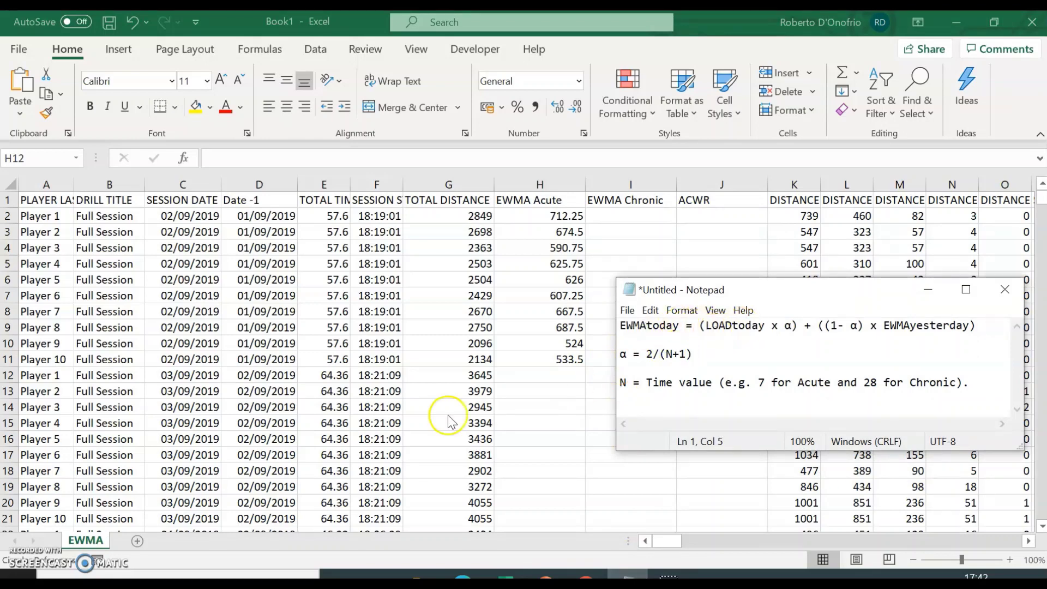
{"action": "left_click", "coordinate": [533, 375]}
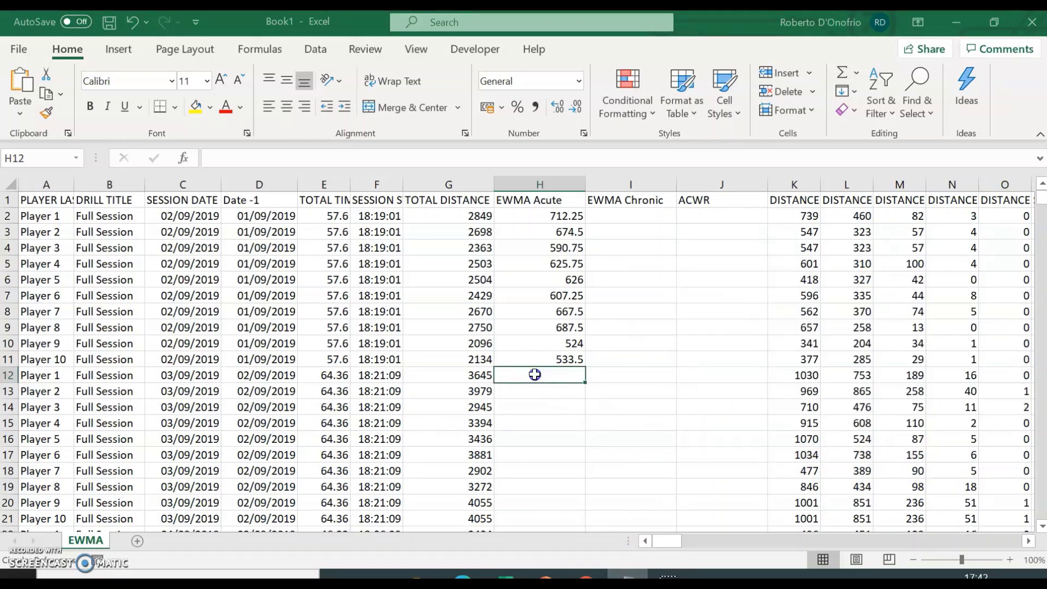
{"action": "type", "text": "="}
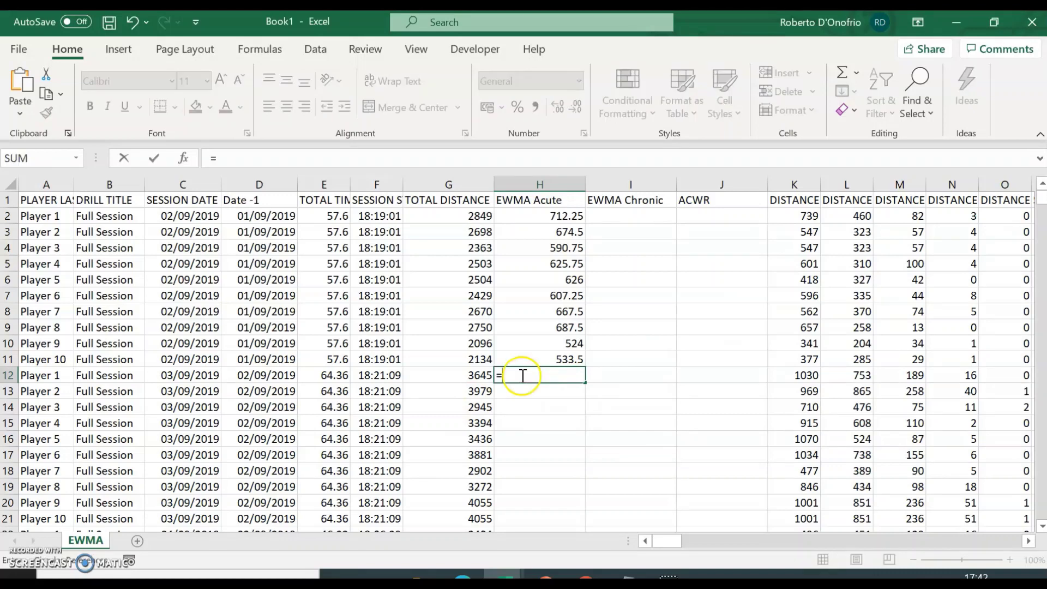
{"action": "left_click", "coordinate": [468, 376]}
{"action": "key", "text": "BackSpace"}
{"action": "key", "text": "BackSpace"}
{"action": "key", "text": "BackSpace"}
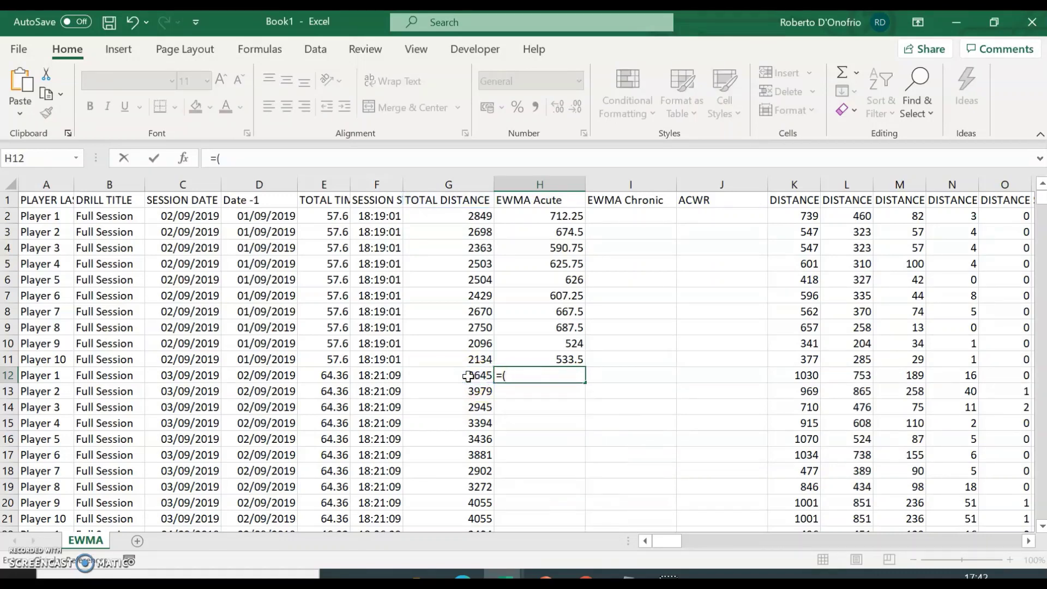
{"action": "left_click", "coordinate": [467, 376]}
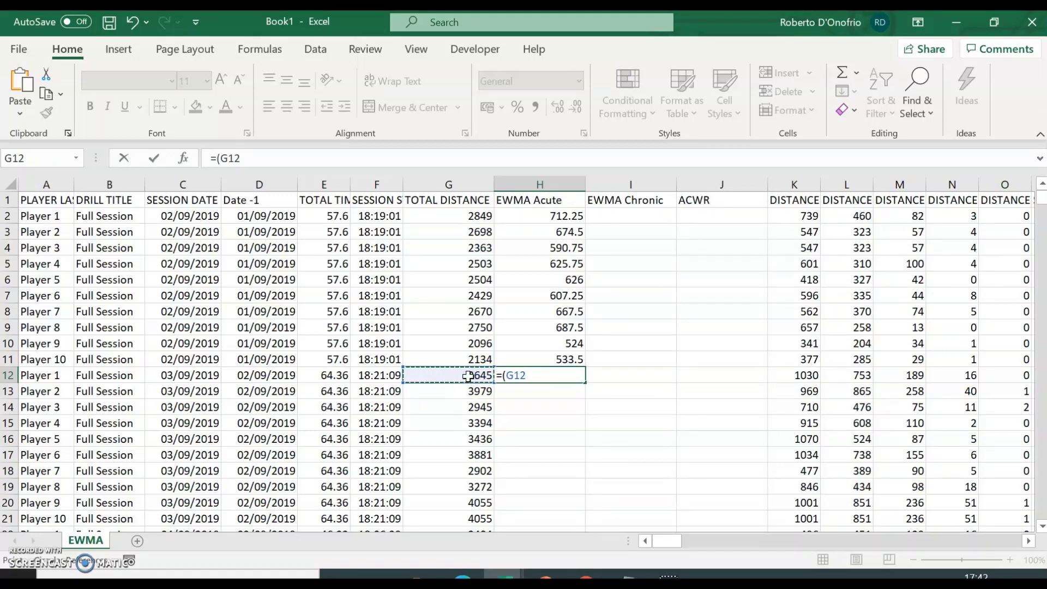
{"action": "type", "text": "*(2/(7+1)))+"}
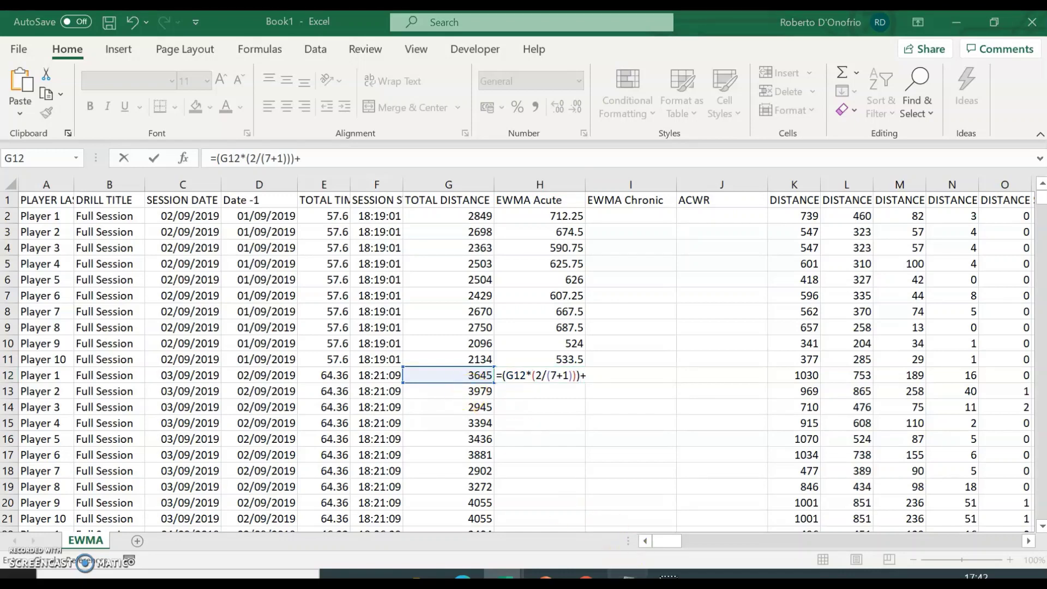
Step: Consult the note for the second term and extend the H12 formula with (1-(2/(7+1)))
{"action": "left_click", "coordinate": [630, 575]}
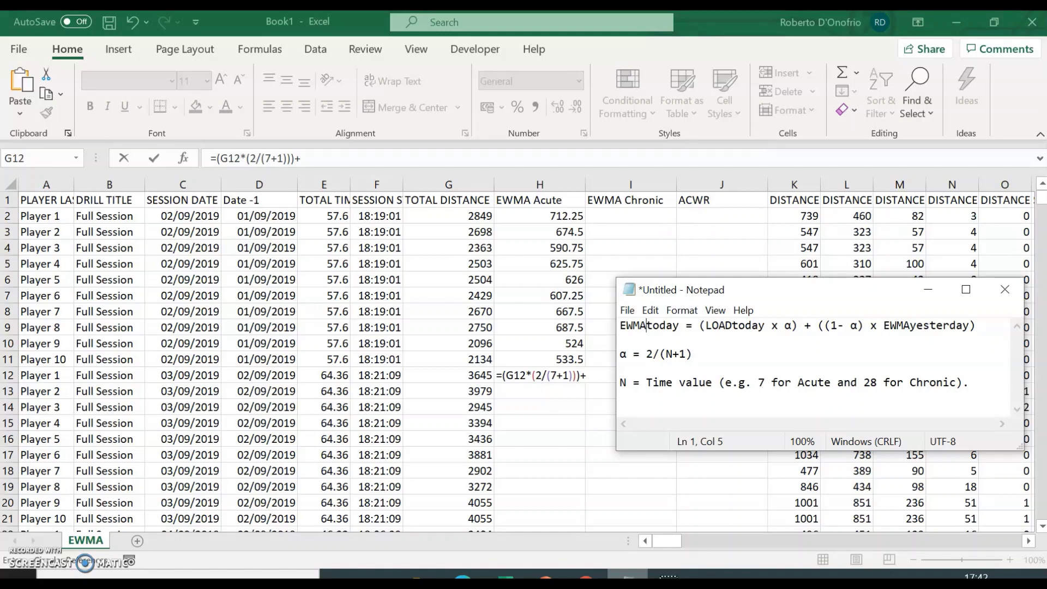
{"action": "key", "text": "alt+Tab"}
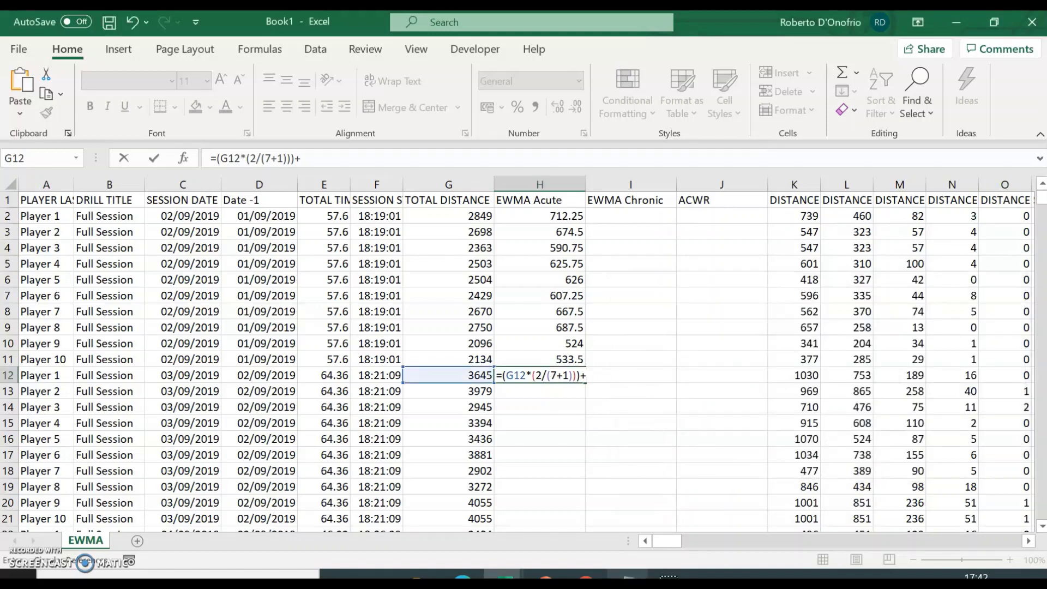
{"action": "type", "text": "(1"}
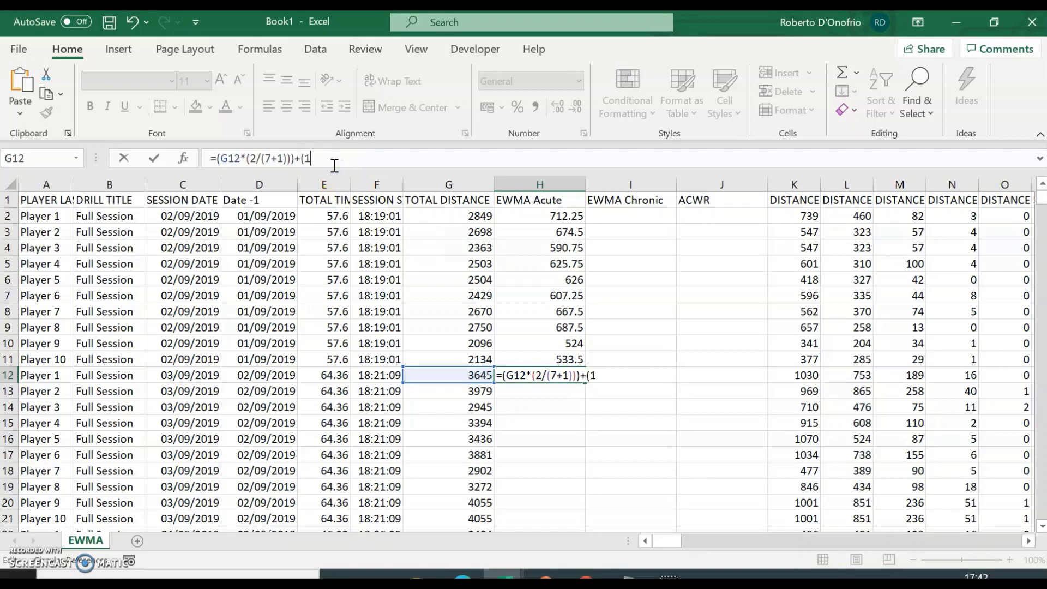
{"action": "type", "text": "-(2/(7+1"}
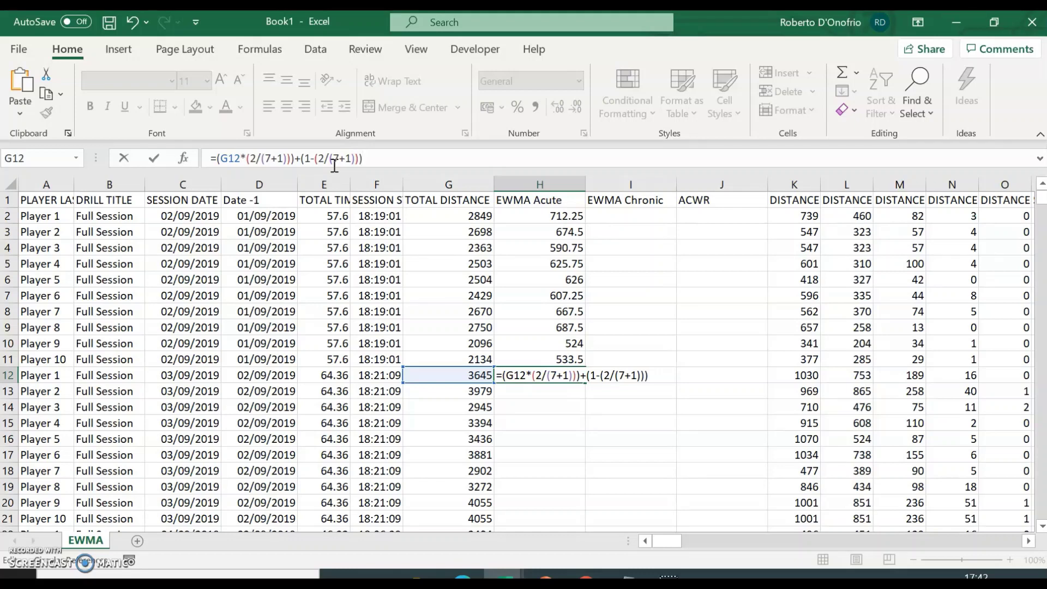
Step: Check the note's EWMAyesterday term and extend the H12 formula with *(VLOOKUP(A12&D12, to look up the player and previous date
{"action": "left_click", "coordinate": [627, 576]}
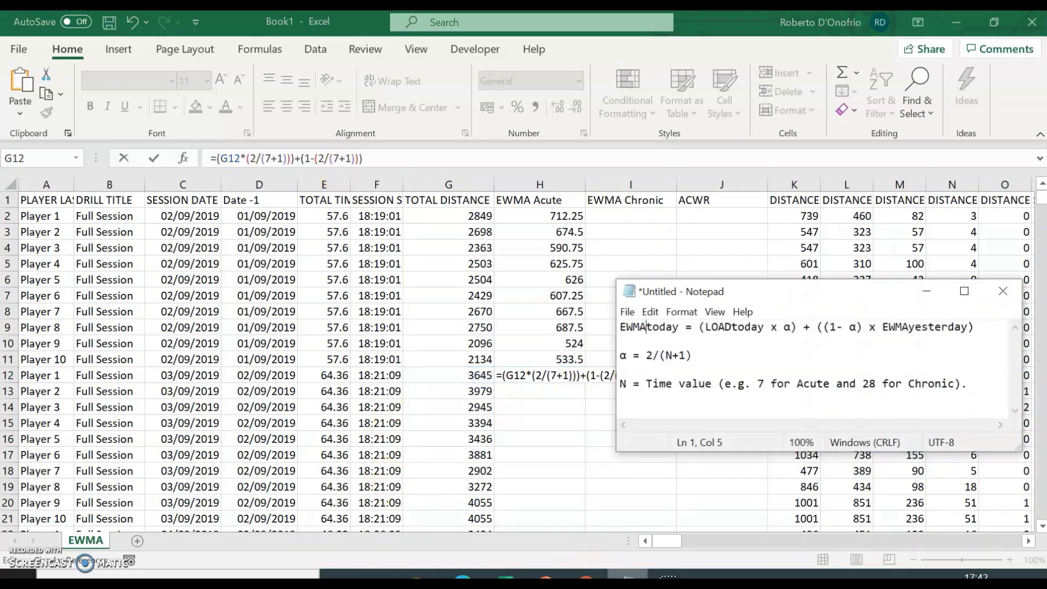
{"action": "left_click", "coordinate": [627, 576]}
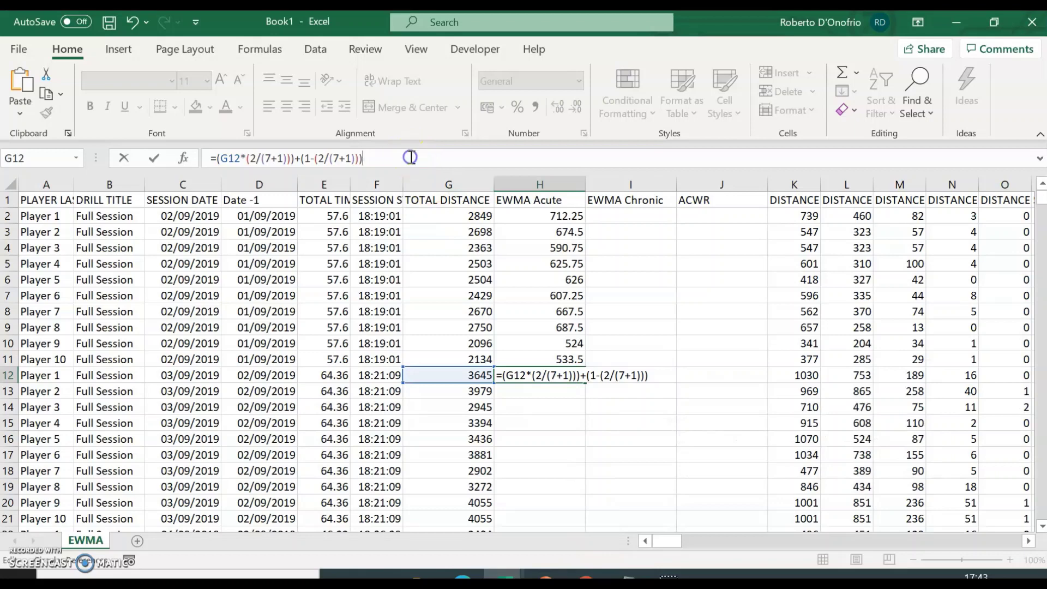
{"action": "type", "text": "*"}
{"action": "type", "text": "(vl"}
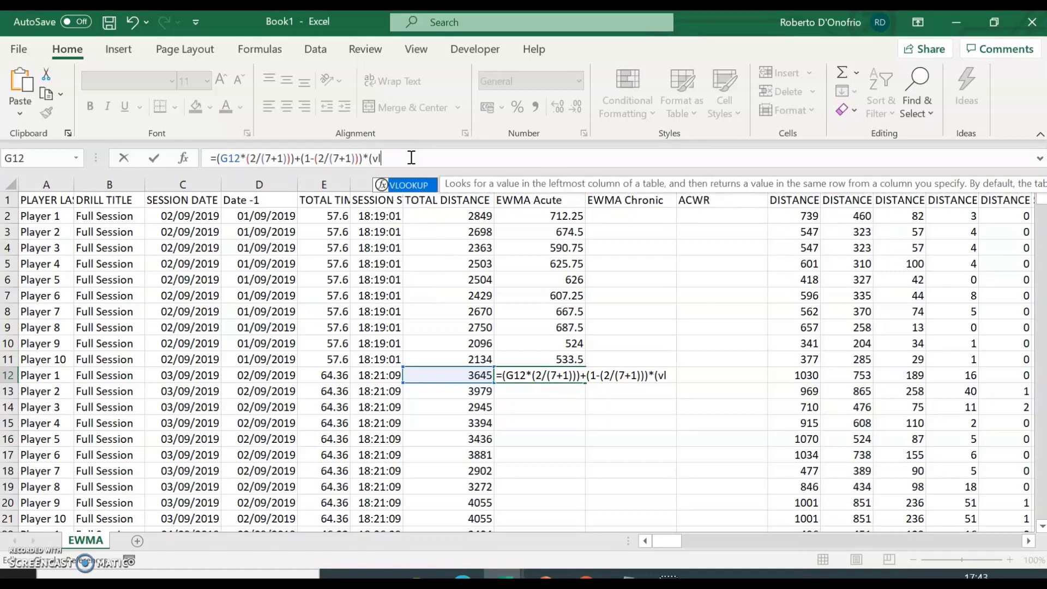
{"action": "double_click", "coordinate": [406, 185]}
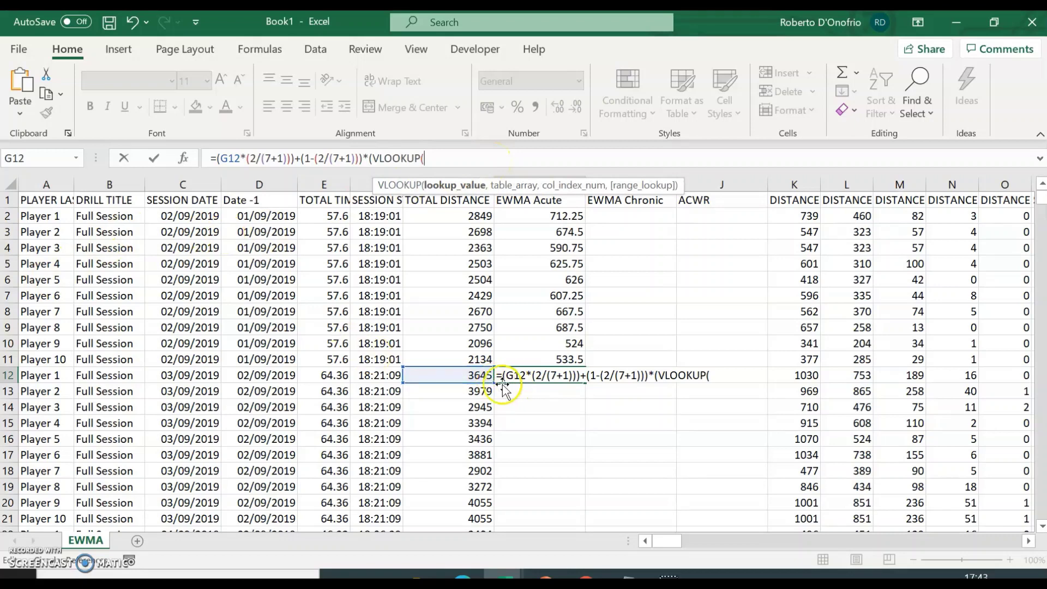
{"action": "left_click", "coordinate": [34, 376]}
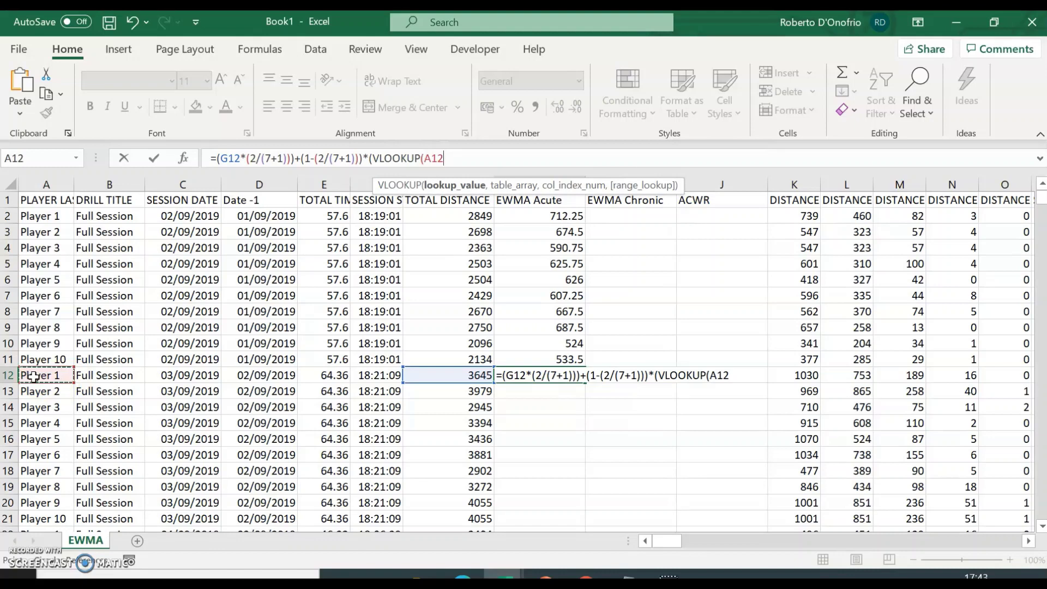
{"action": "type", "text": "&"}
{"action": "left_click", "coordinate": [264, 376]}
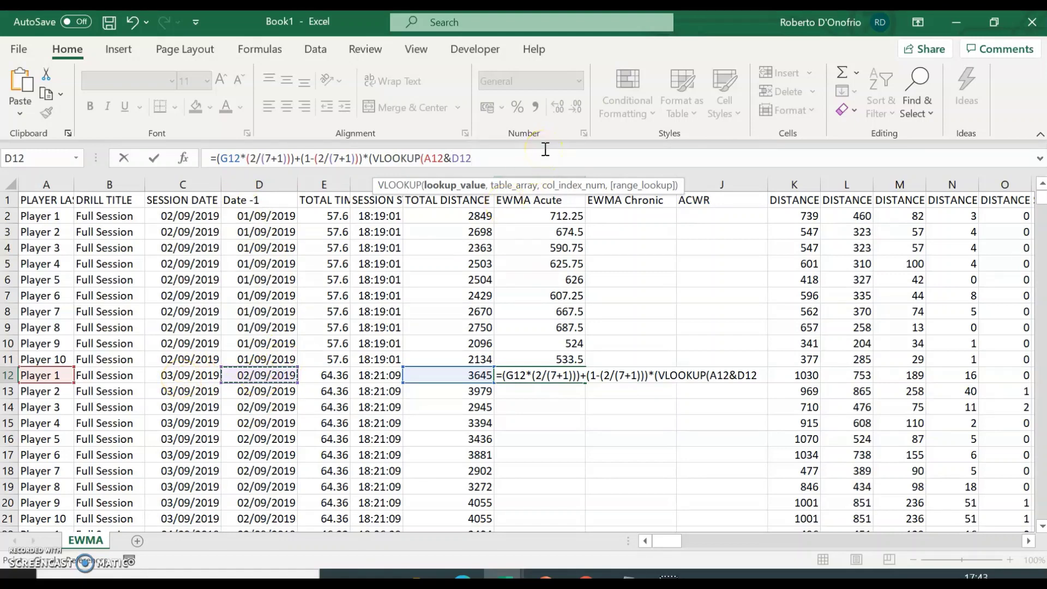
{"action": "type", "text": ","}
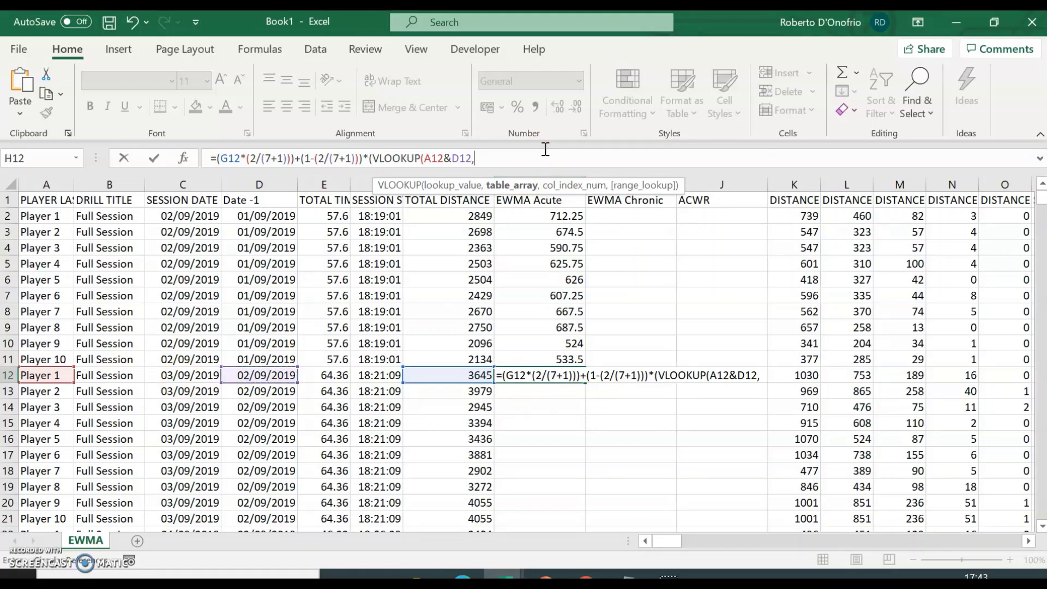
Step: Start the lookup's table array in H12 with CHOOSE({1,2},A1:A353&C1:C353, joining the player and session date columns
{"action": "type", "text": "choos"}
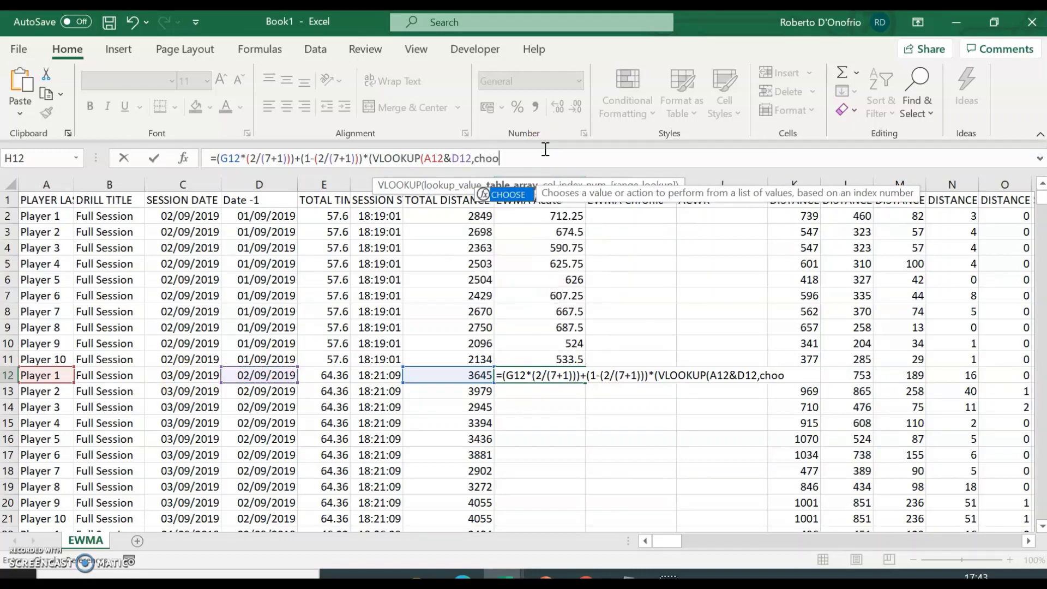
{"action": "double_click", "coordinate": [507, 195]}
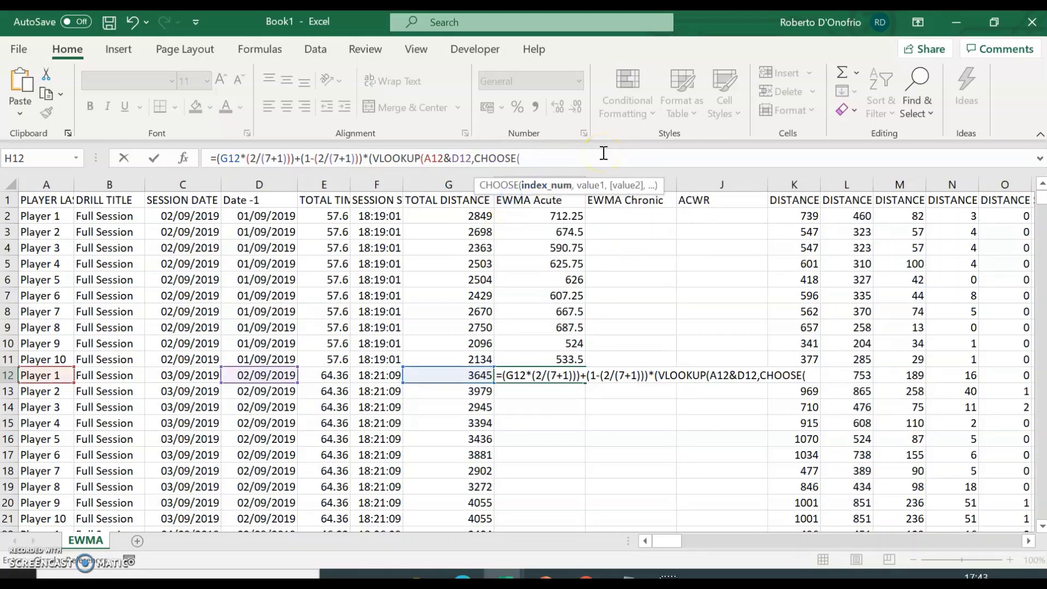
{"action": "type", "text": "{1,2}"}
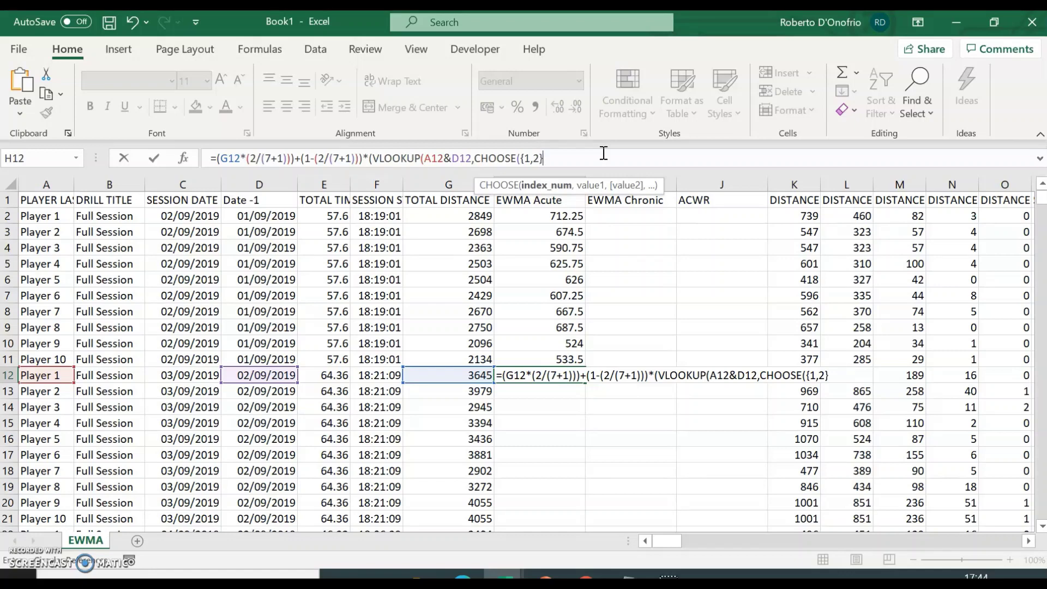
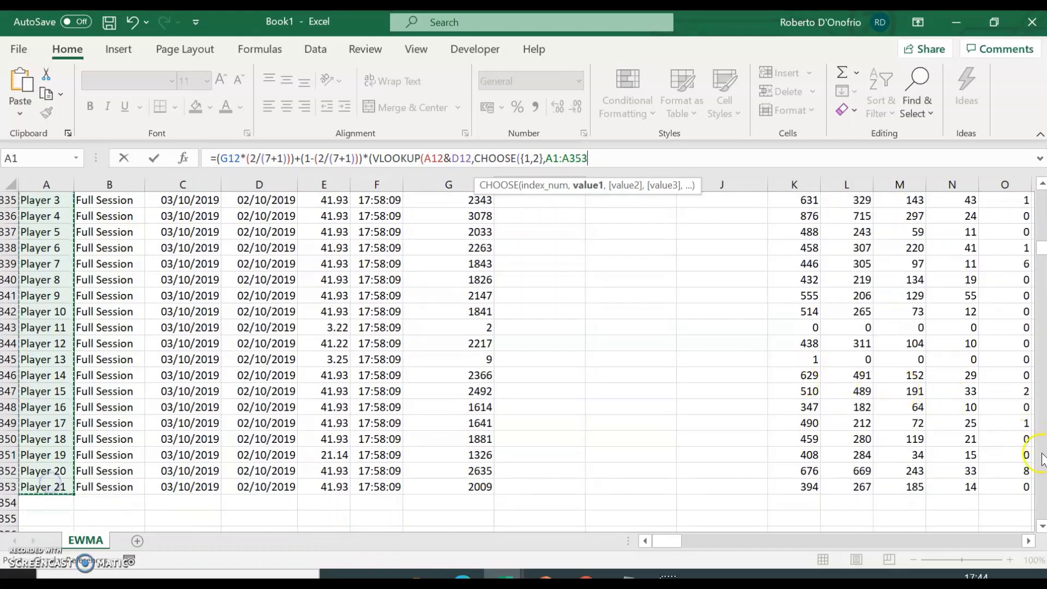
{"action": "left_click_drag", "start_coordinate": [1040, 245], "coordinate": [1041, 188]}
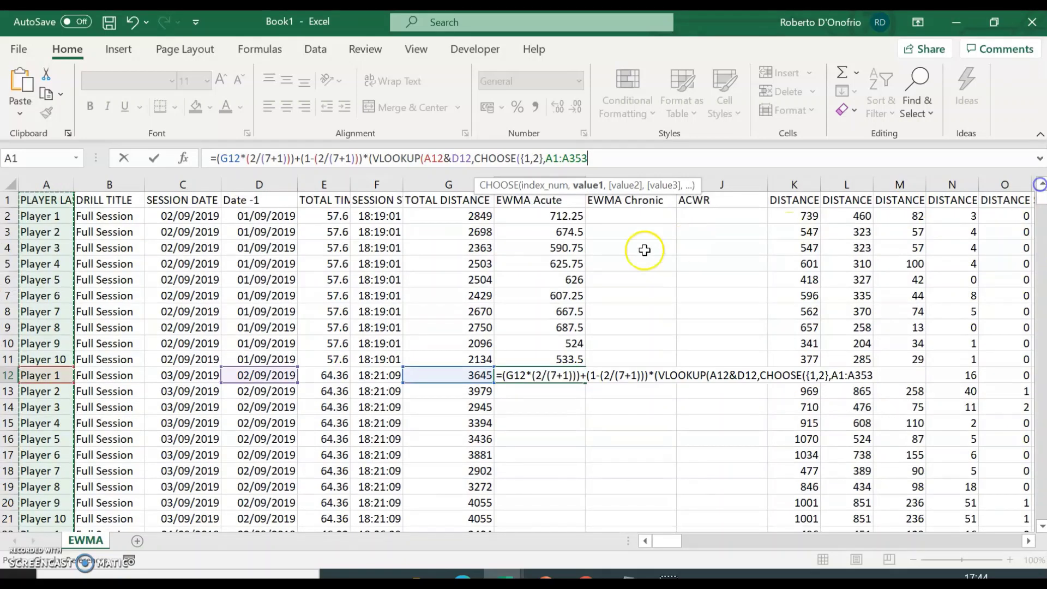
{"action": "left_click", "coordinate": [614, 158]}
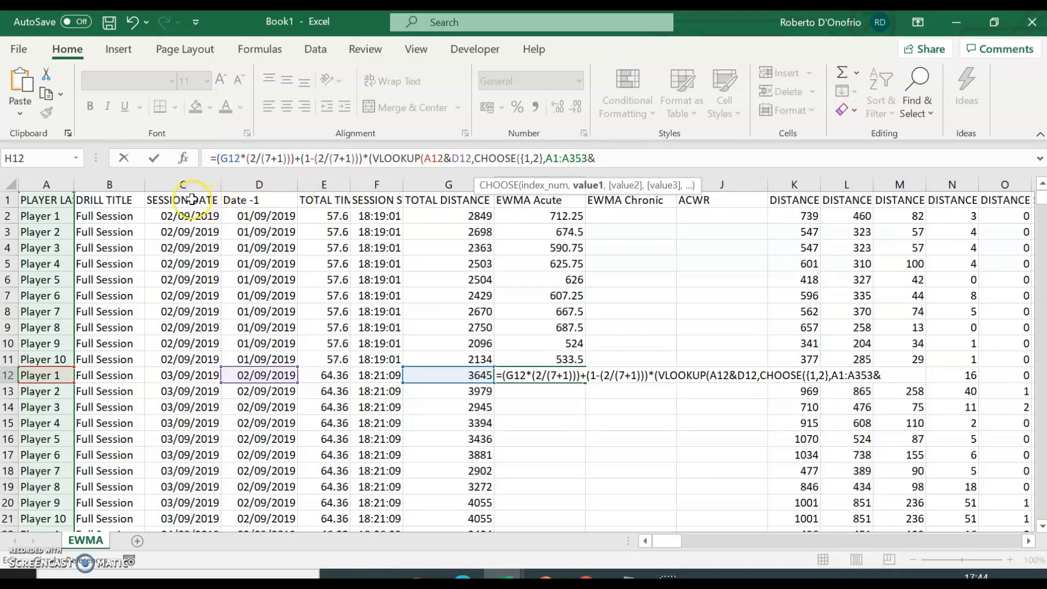
{"action": "left_click_drag", "start_coordinate": [192, 200], "coordinate": [212, 500]}
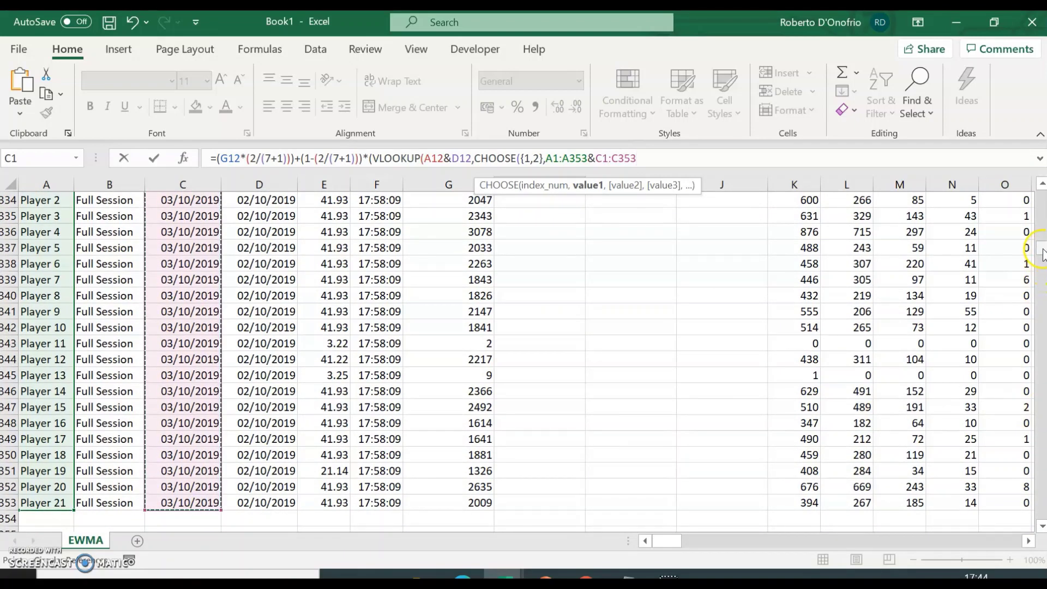
{"action": "left_click_drag", "start_coordinate": [1042, 292], "coordinate": [1040, 185]}
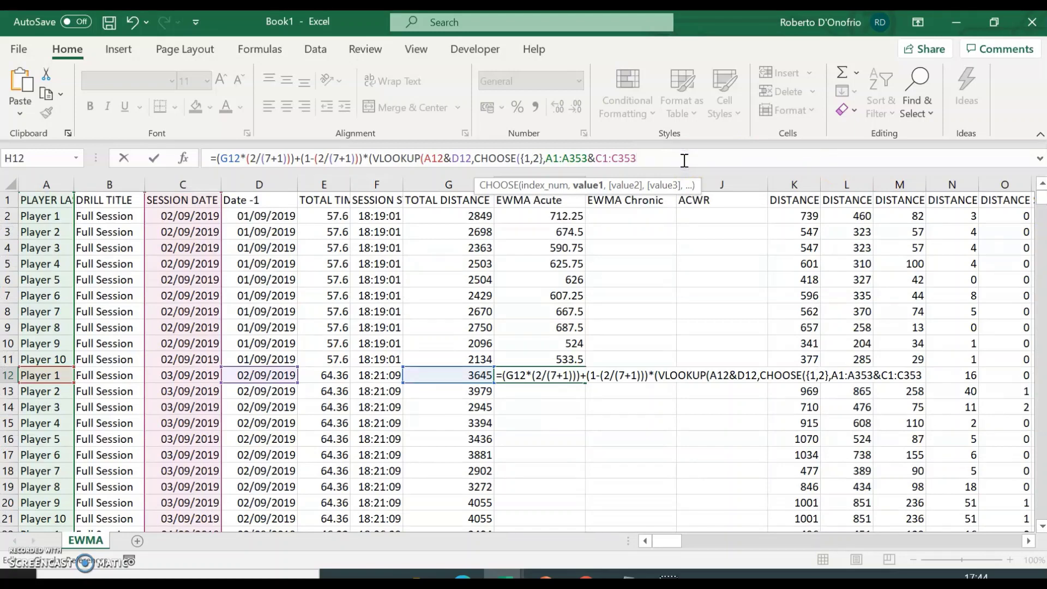
Step: Add the EWMA Acute range H1:H353 as the second CHOOSE value and close the CHOOSE function
{"action": "type", "text": ","}
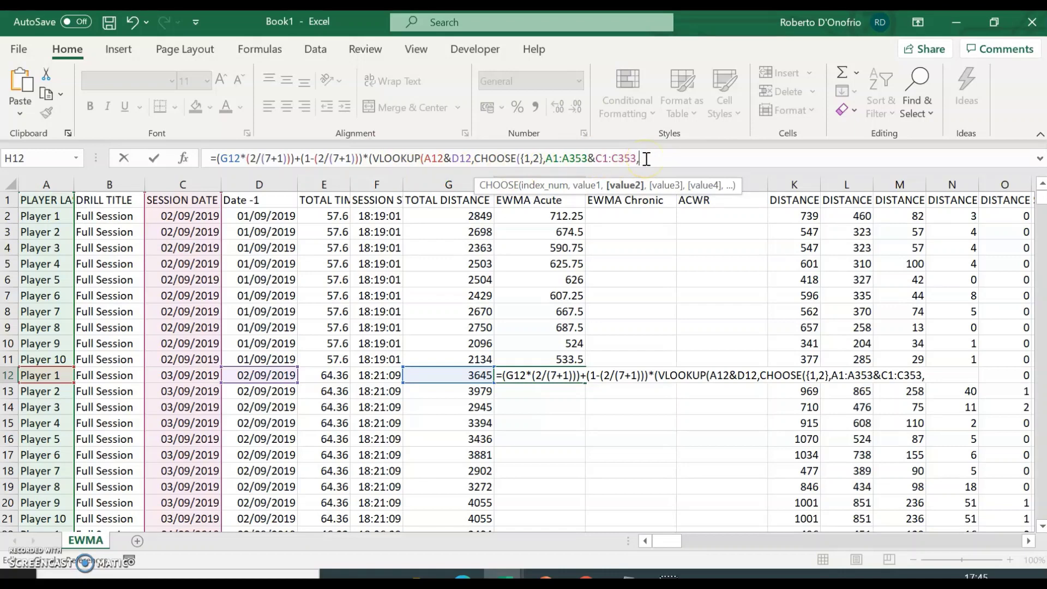
{"action": "left_click", "coordinate": [523, 201]}
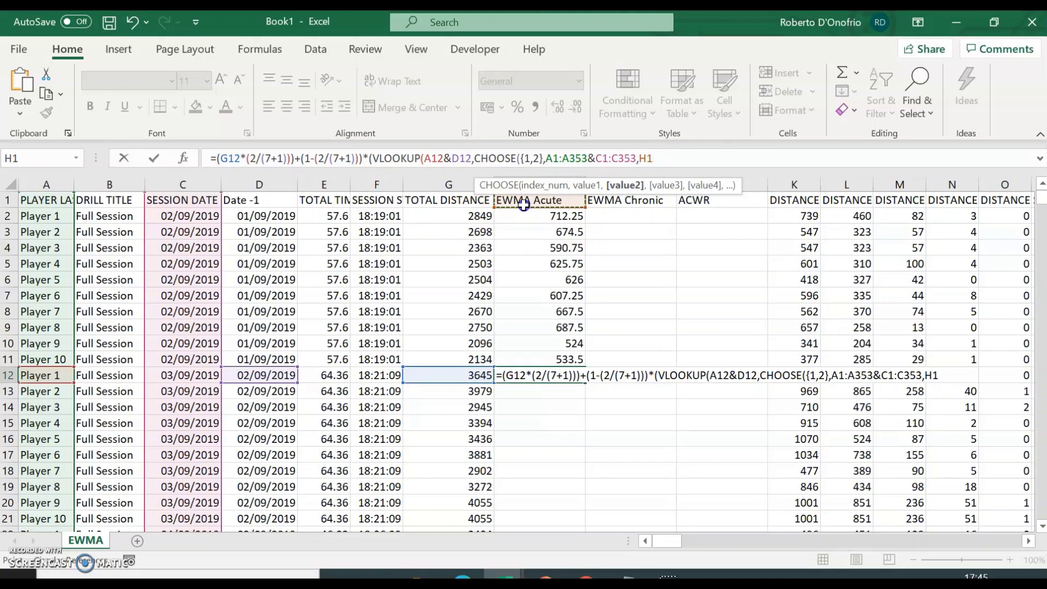
{"action": "left_click_drag", "start_coordinate": [524, 205], "coordinate": [546, 467]}
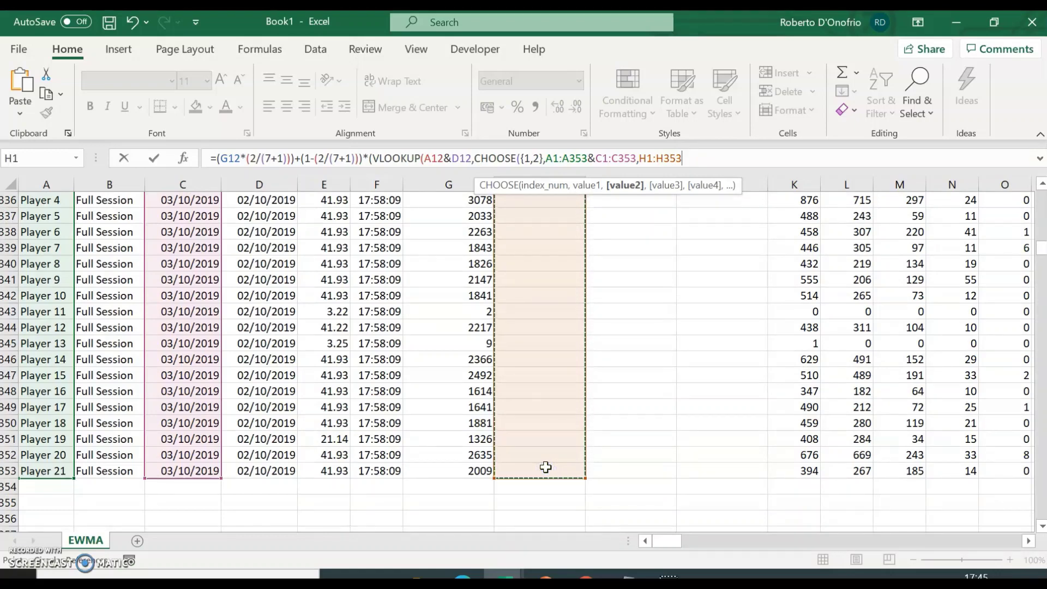
{"action": "type", "text": ")"}
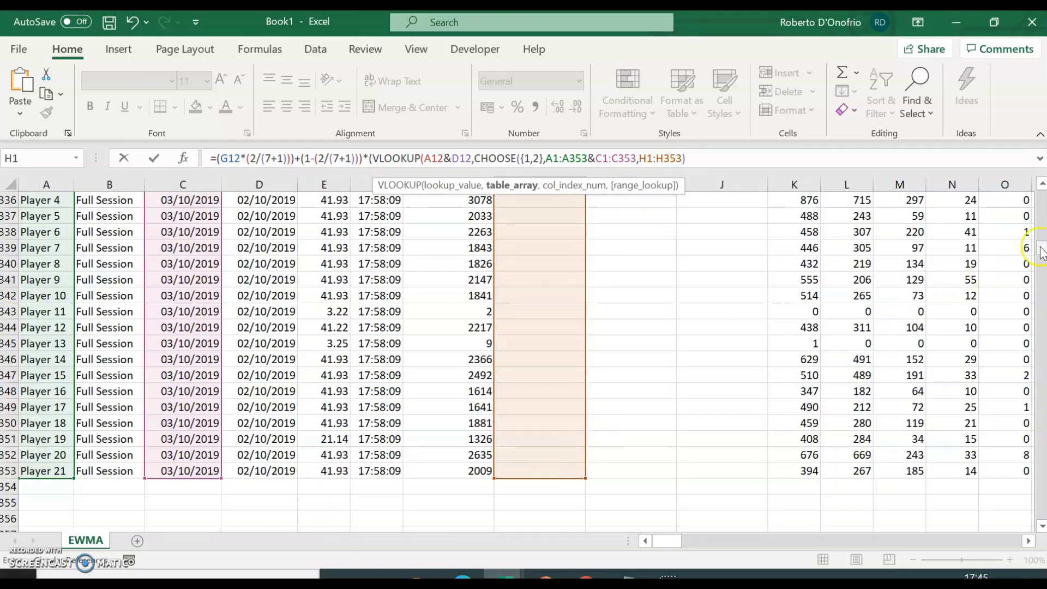
{"action": "left_click_drag", "start_coordinate": [1042, 252], "coordinate": [1039, 185]}
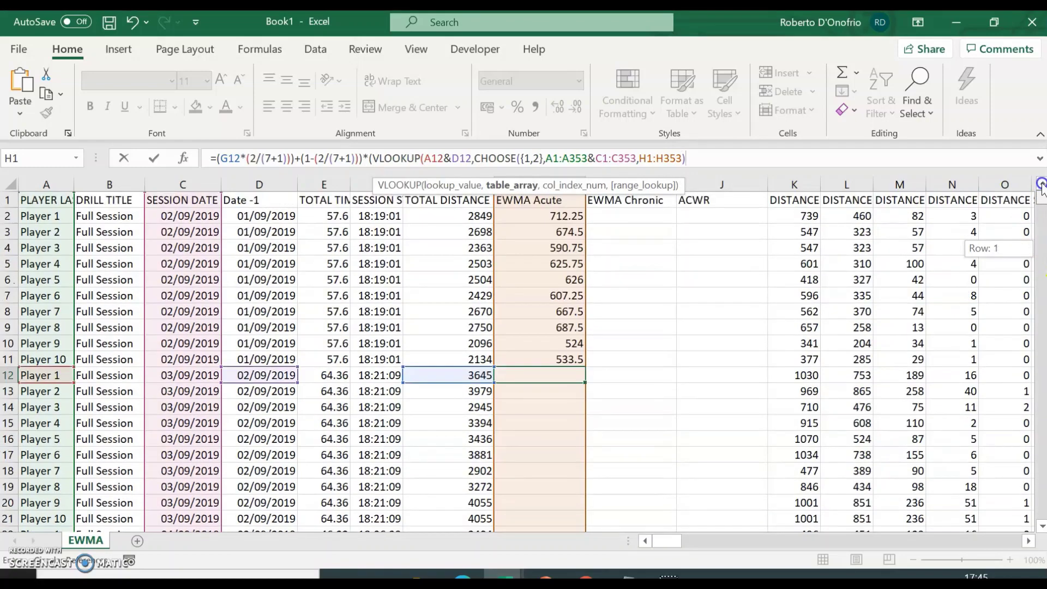
{"action": "left_click", "coordinate": [723, 157]}
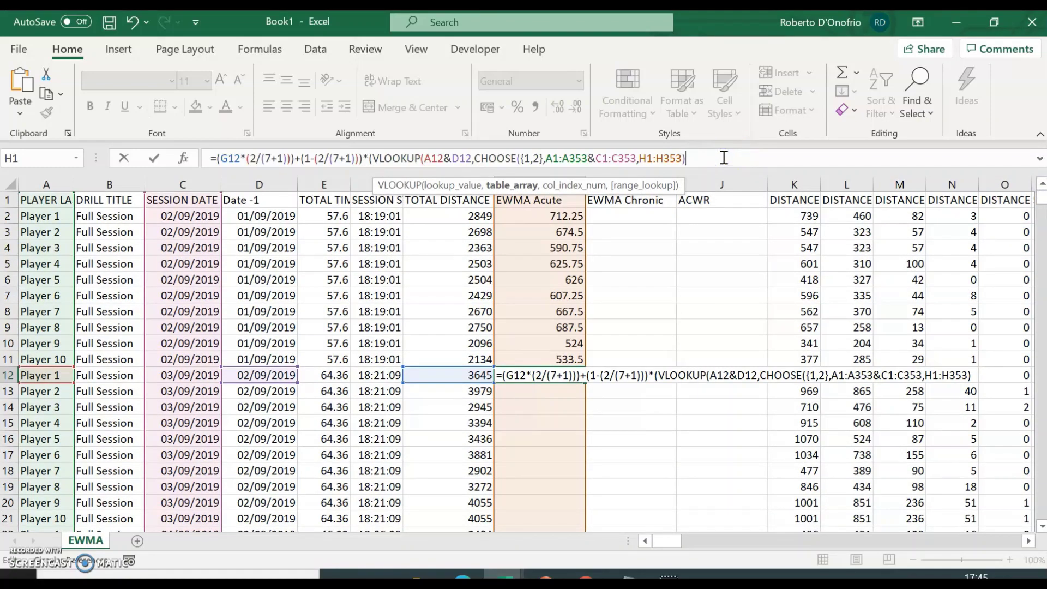
Step: Complete the VLOOKUP in H12 with column index 2 and exact match 0, then commit the formula
{"action": "type", "text": ",2"}
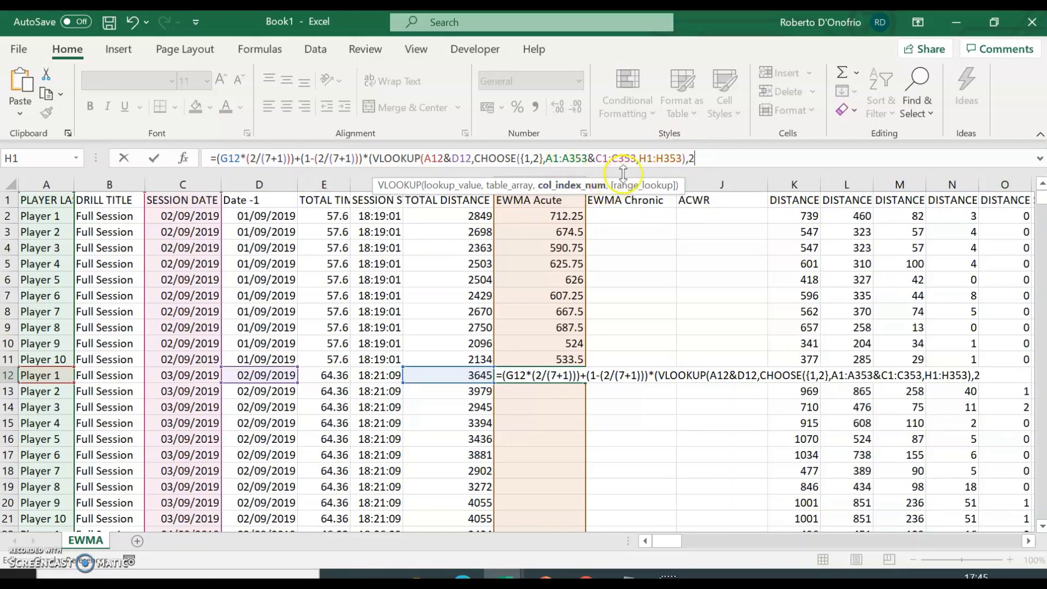
{"action": "left_click", "coordinate": [424, 170]}
{"action": "type", "text": ",0"}
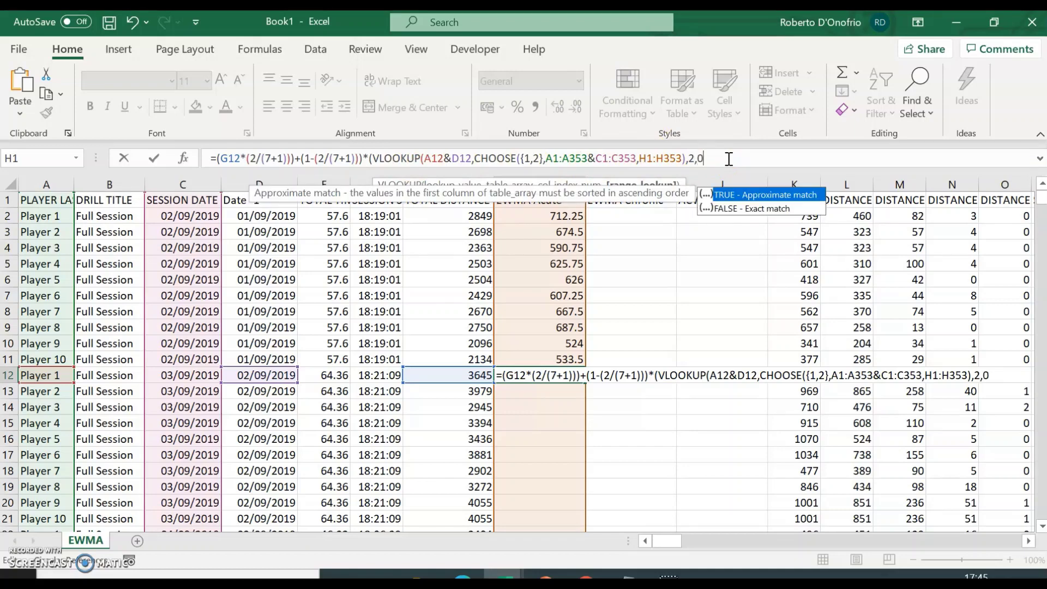
{"action": "type", "text": "))"}
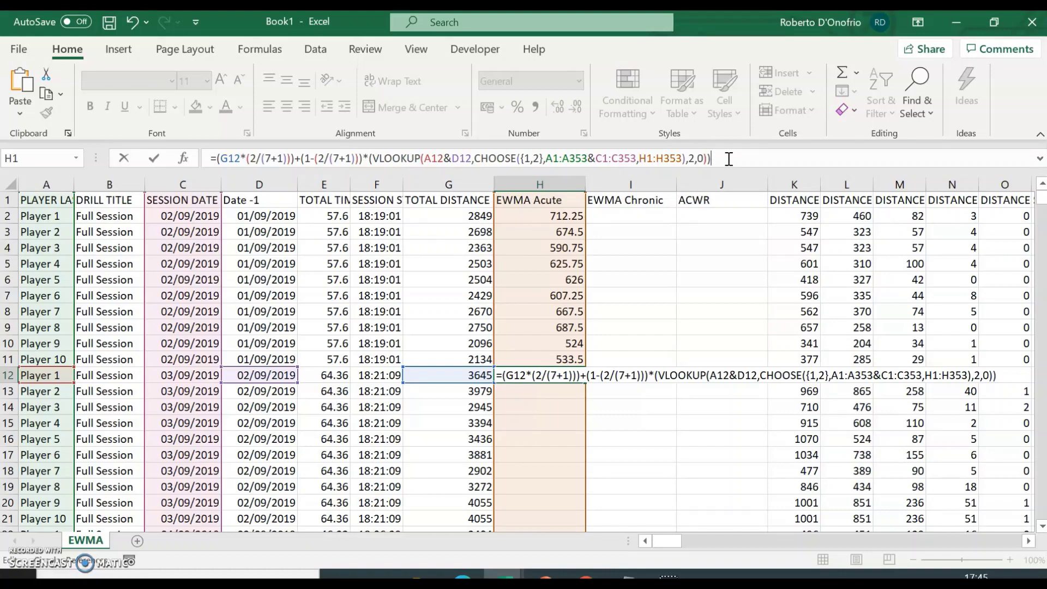
{"action": "type", "text": ")"}
{"action": "key", "text": "Return"}
{"action": "key", "text": "Return"}
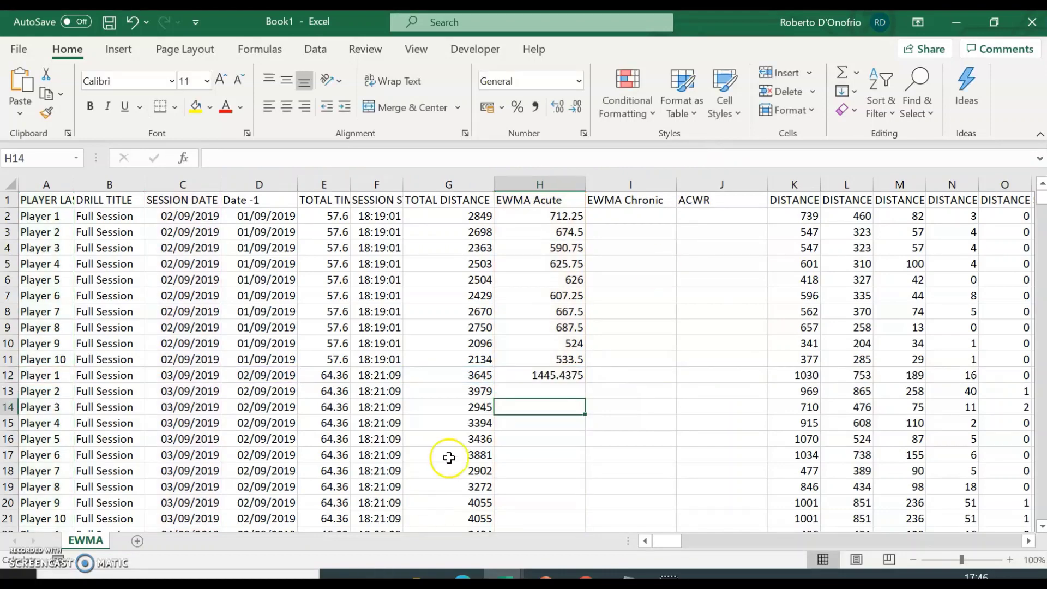
{"action": "left_click", "coordinate": [546, 377]}
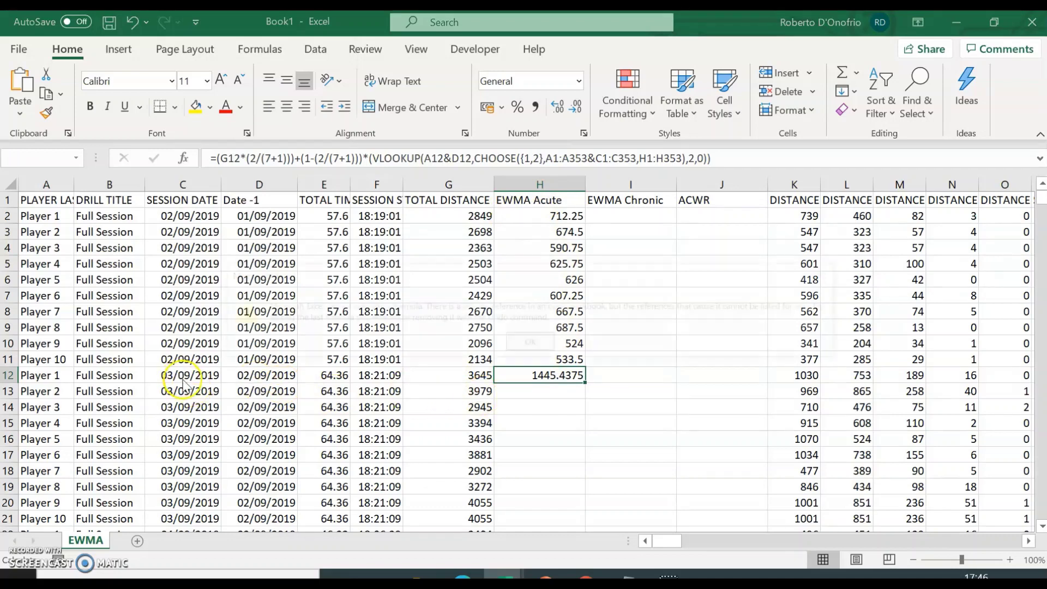
{"action": "left_click", "coordinate": [537, 408]}
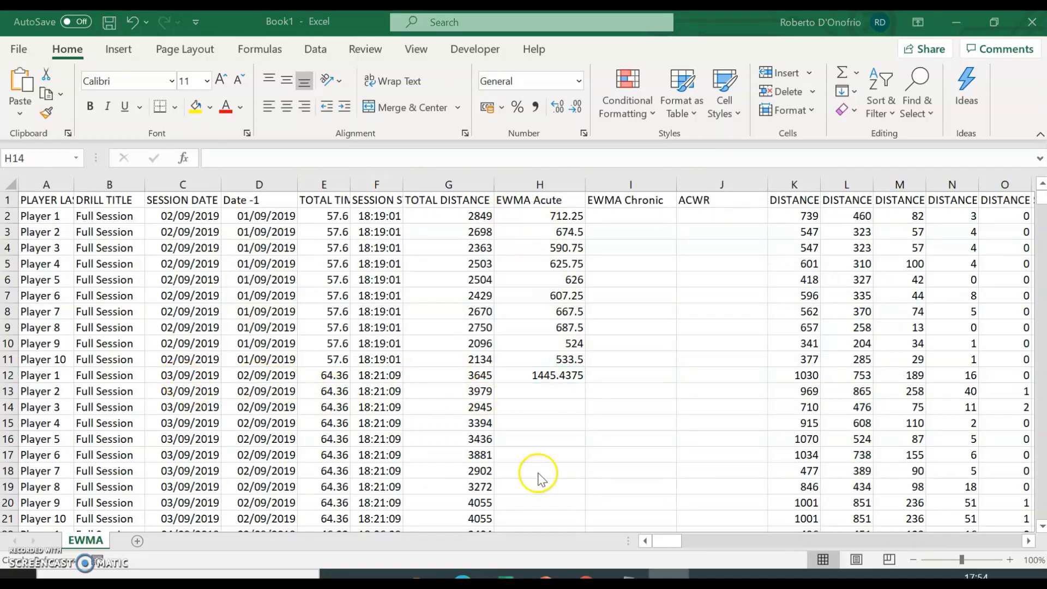
Step: Make the player range in H12's CHOOSE function absolute as $A$1:$A$353
{"action": "left_click", "coordinate": [538, 376]}
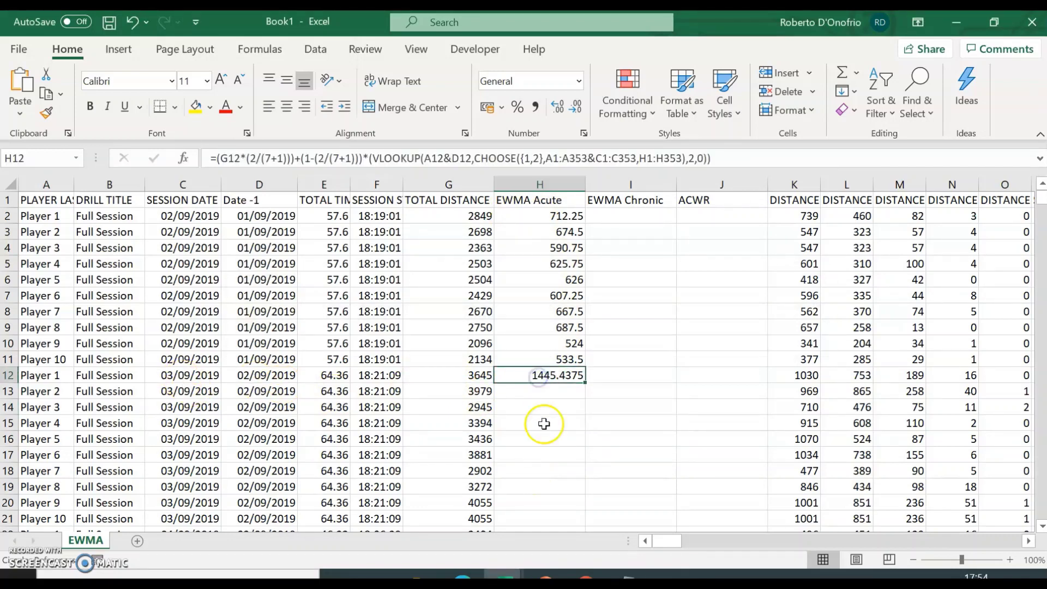
{"action": "left_click", "coordinate": [544, 158]}
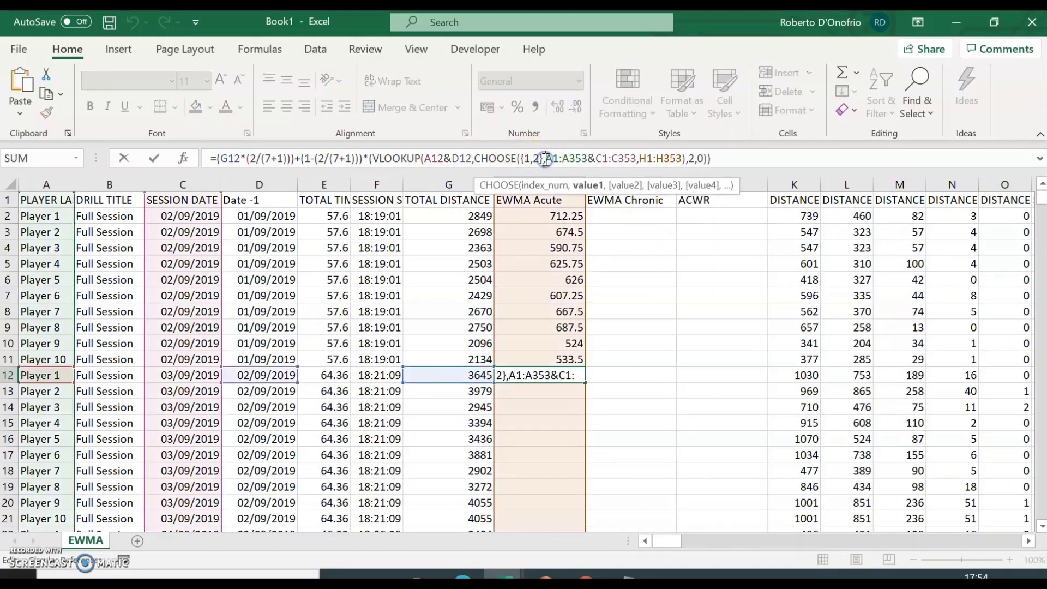
{"action": "left_click", "coordinate": [553, 160]}
{"action": "left_click", "coordinate": [577, 169]}
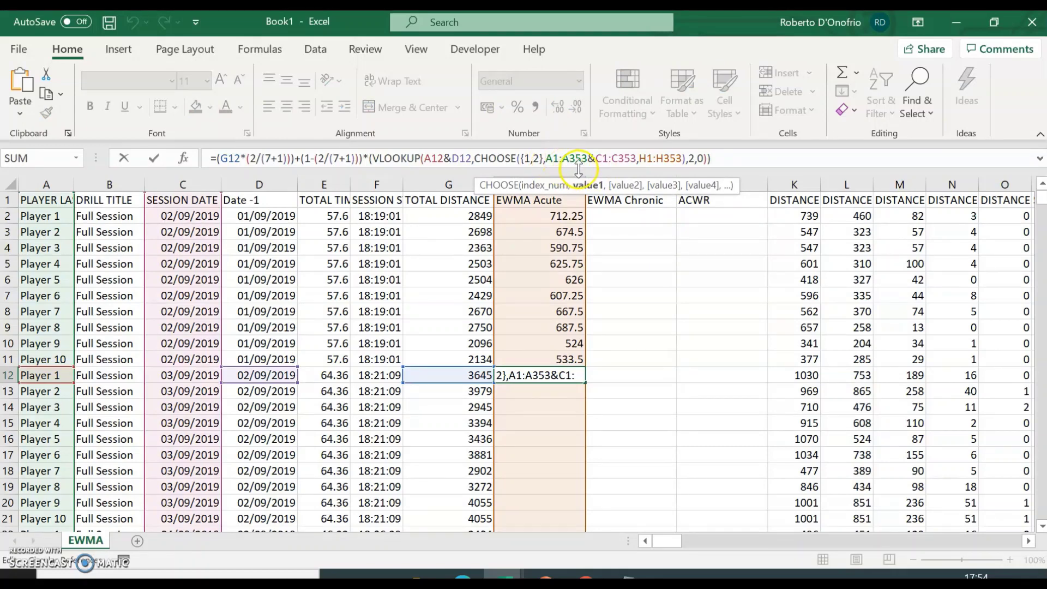
{"action": "key", "text": "F4"}
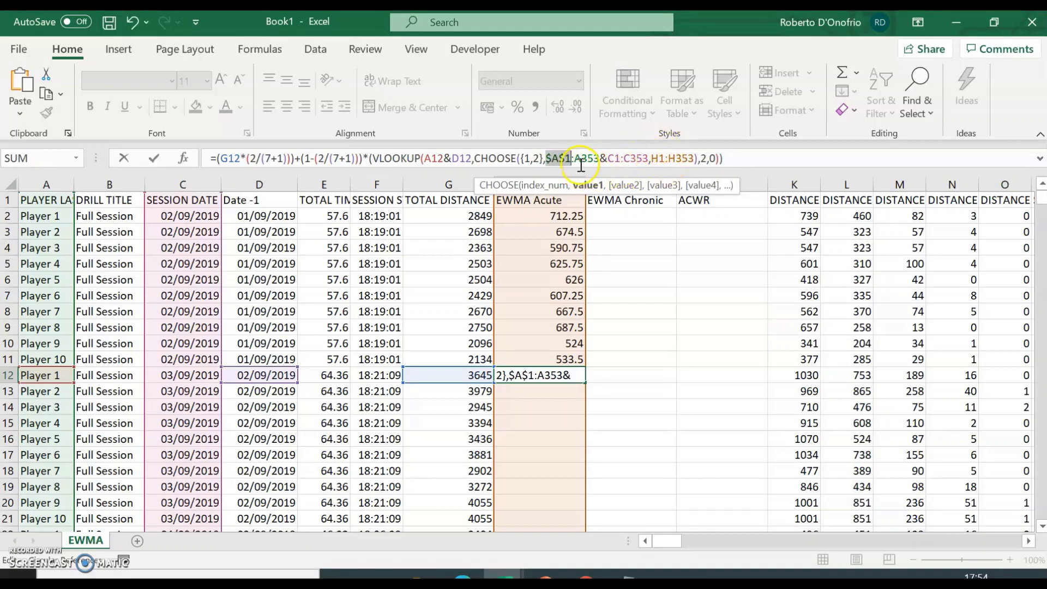
{"action": "left_click", "coordinate": [609, 162]}
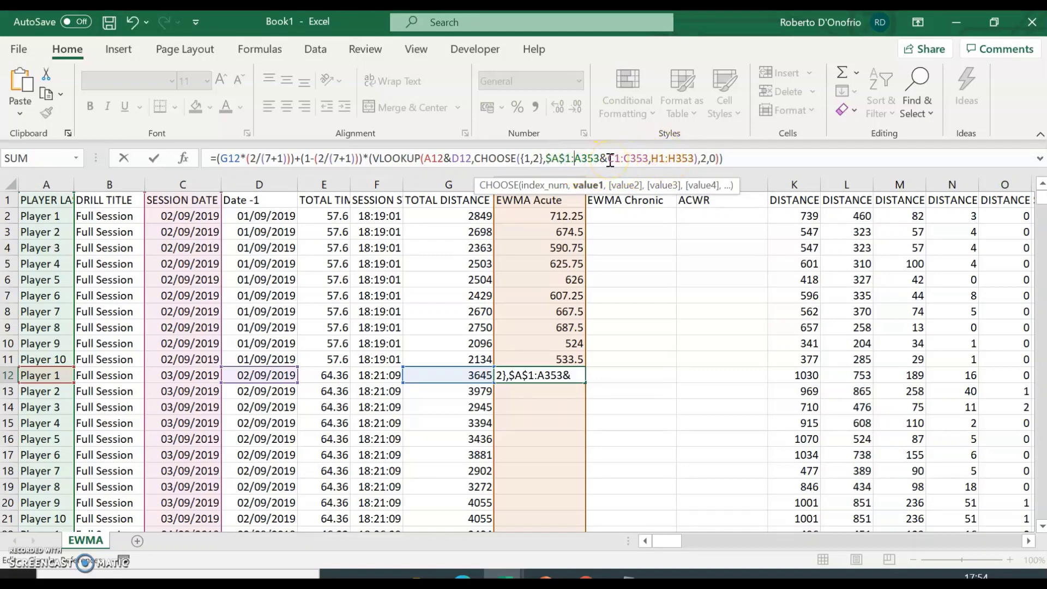
{"action": "key", "text": "F4"}
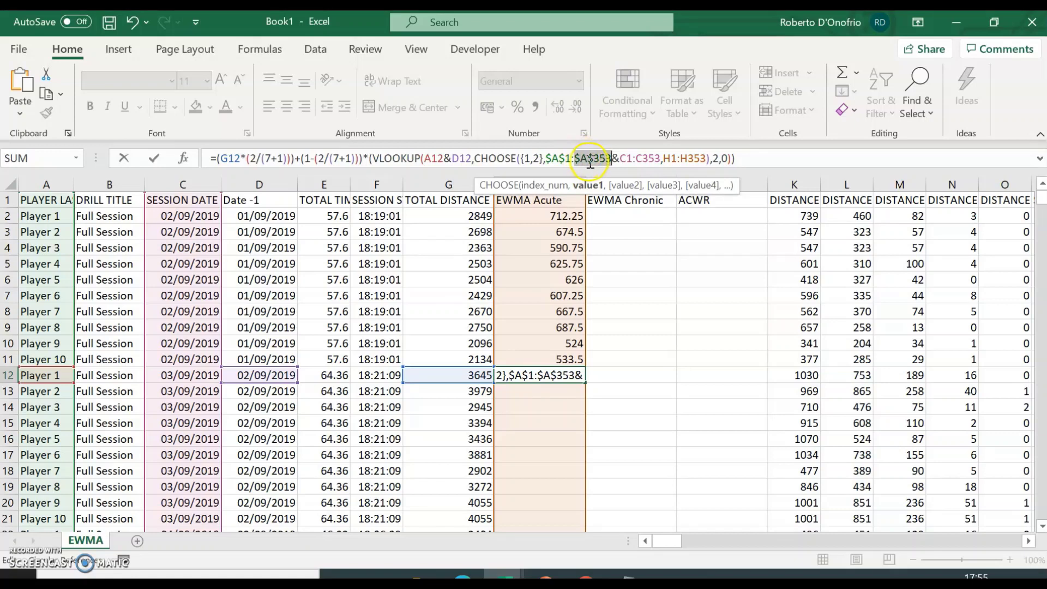
Step: Make the session date and EWMA Acute ranges in H12's formula absolute as $C$1:$C$353 and $H$1:$H$353
{"action": "left_click", "coordinate": [618, 158]}
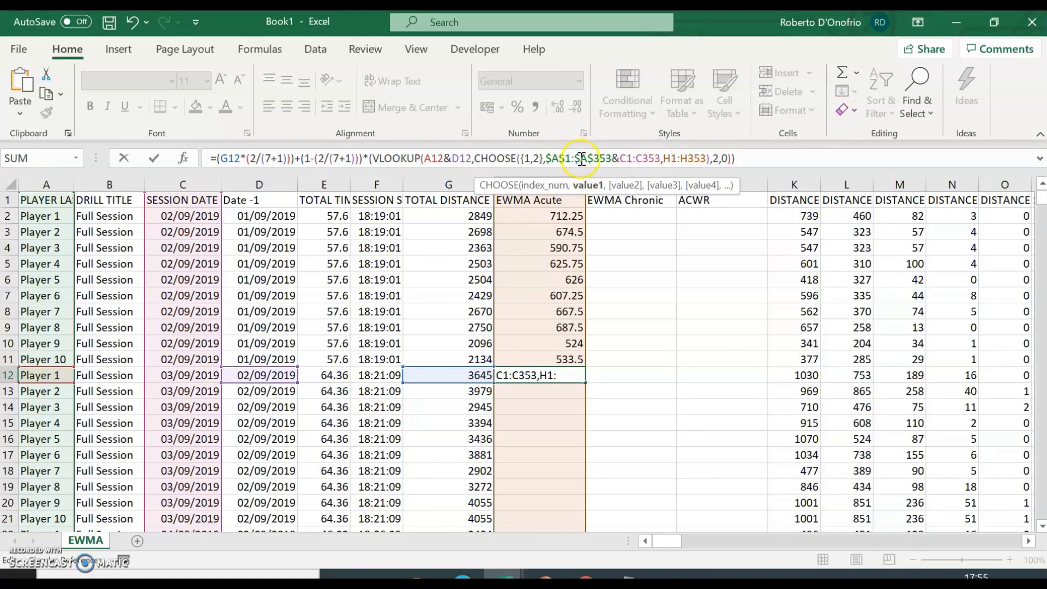
{"action": "key", "text": "F4"}
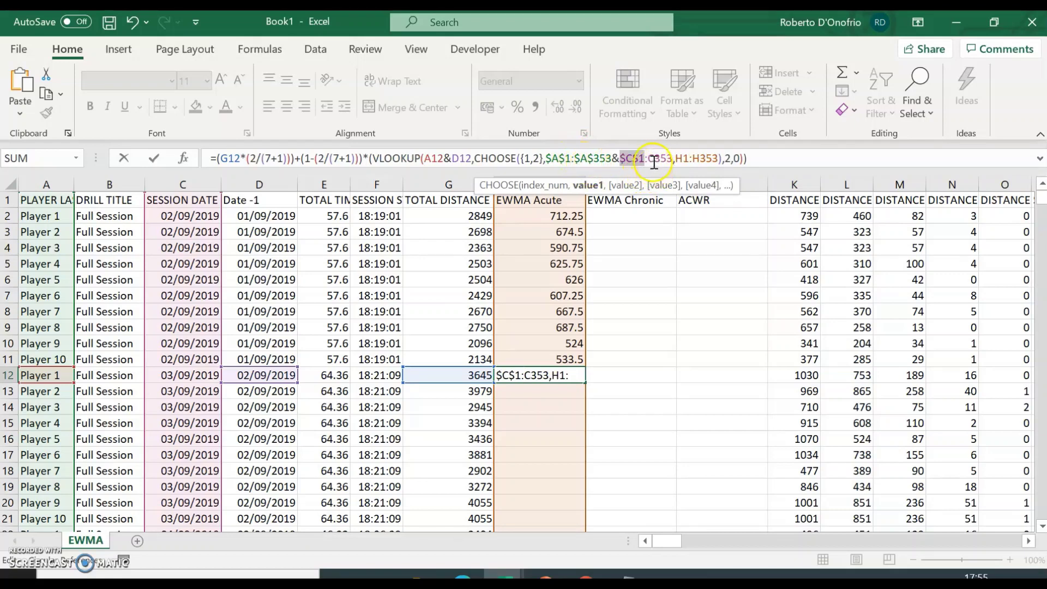
{"action": "left_click", "coordinate": [651, 158]}
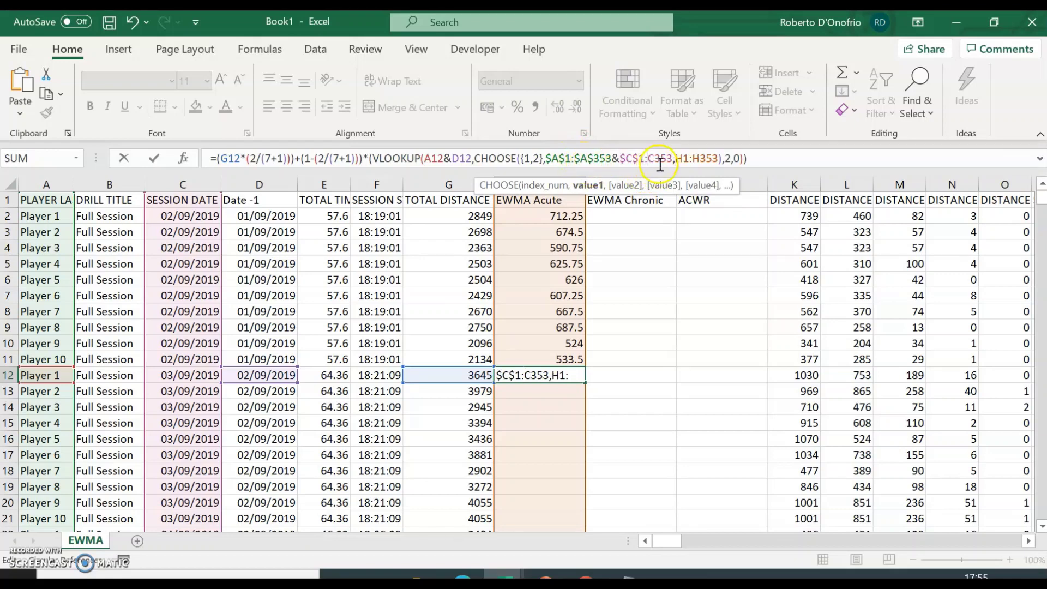
{"action": "key", "text": "F4"}
{"action": "left_click", "coordinate": [692, 158]}
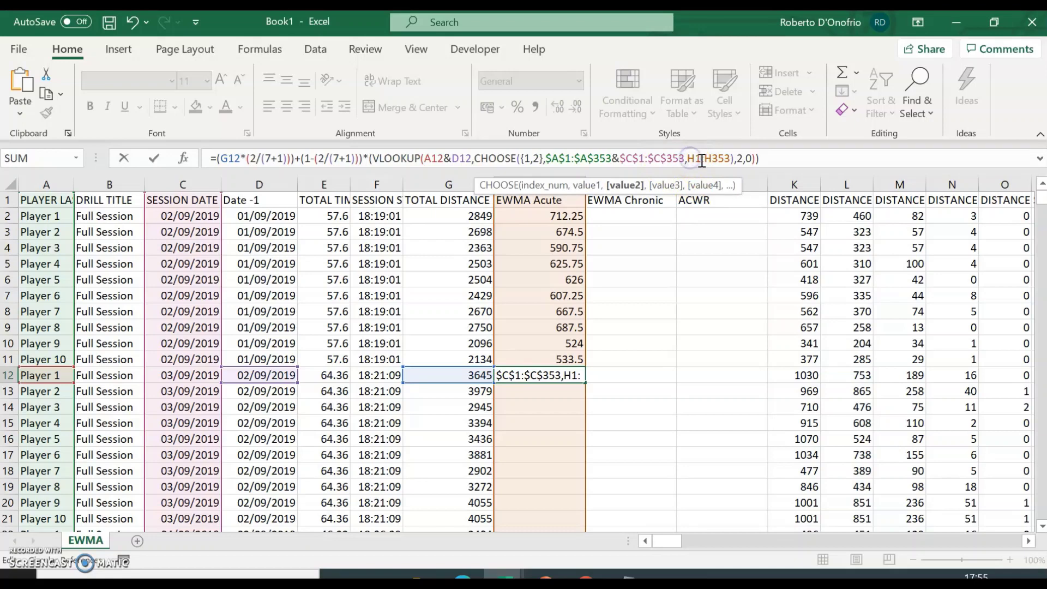
{"action": "key", "text": "F4"}
{"action": "left_click", "coordinate": [719, 160]}
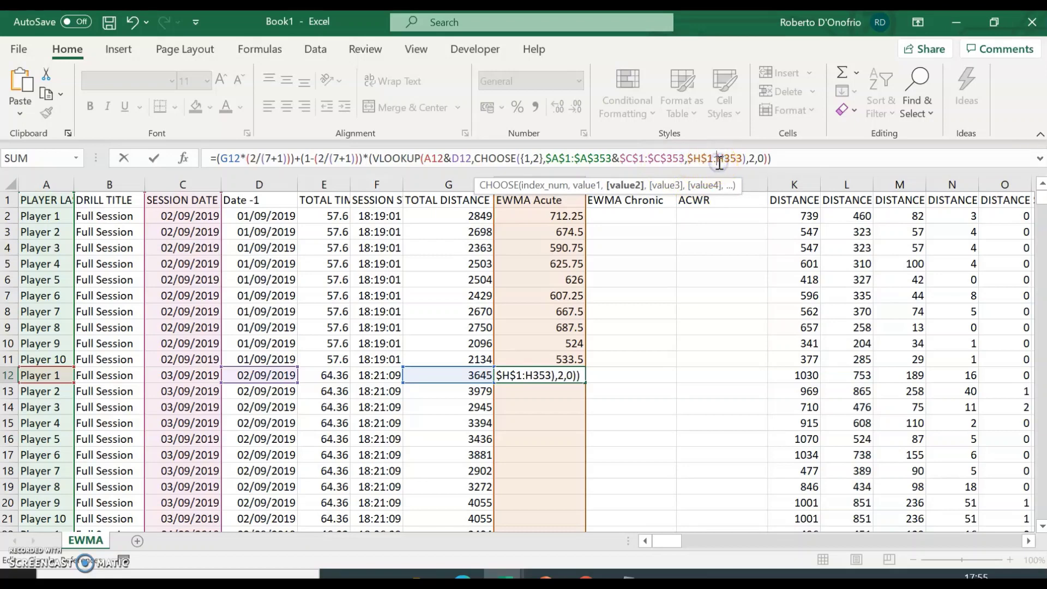
{"action": "key", "text": "F4"}
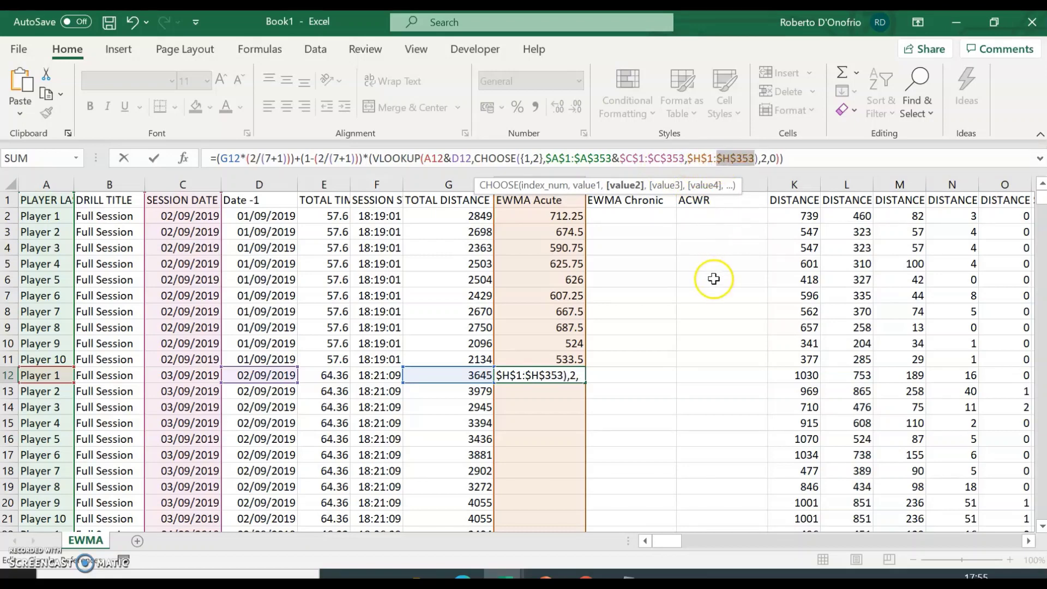
{"action": "left_click", "coordinate": [768, 160]}
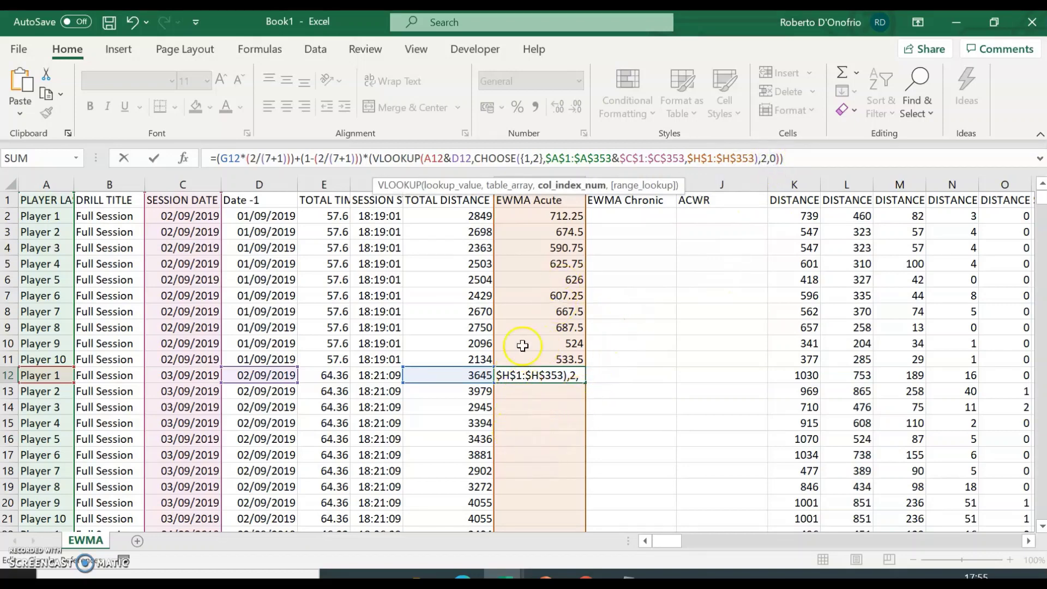
Step: Review the load weighting terms of H12's formula and the VLOOKUP value joining player and previous date
{"action": "left_click", "coordinate": [223, 159]}
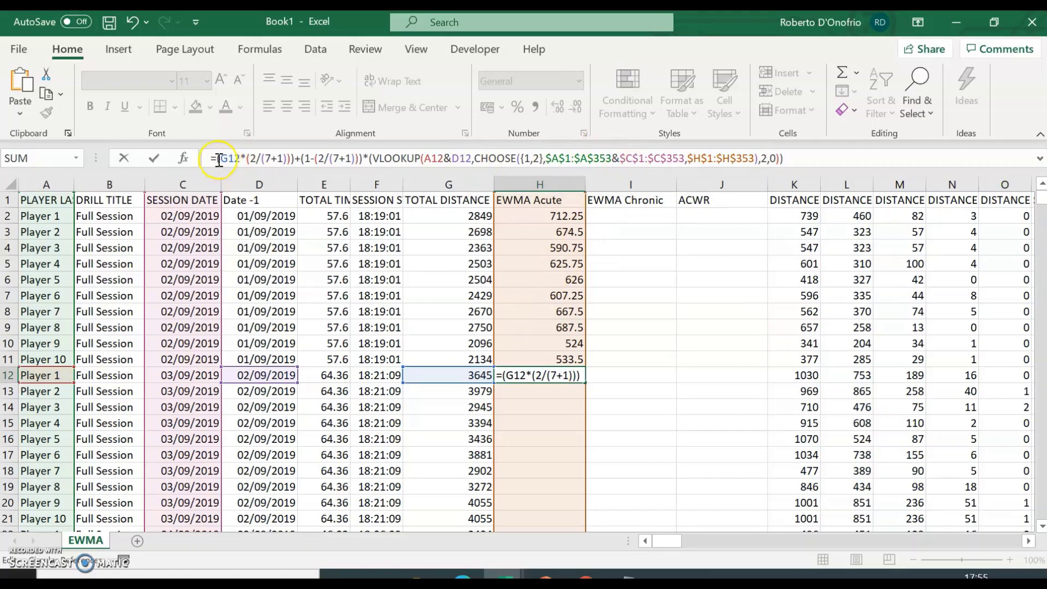
{"action": "left_click", "coordinate": [363, 159]}
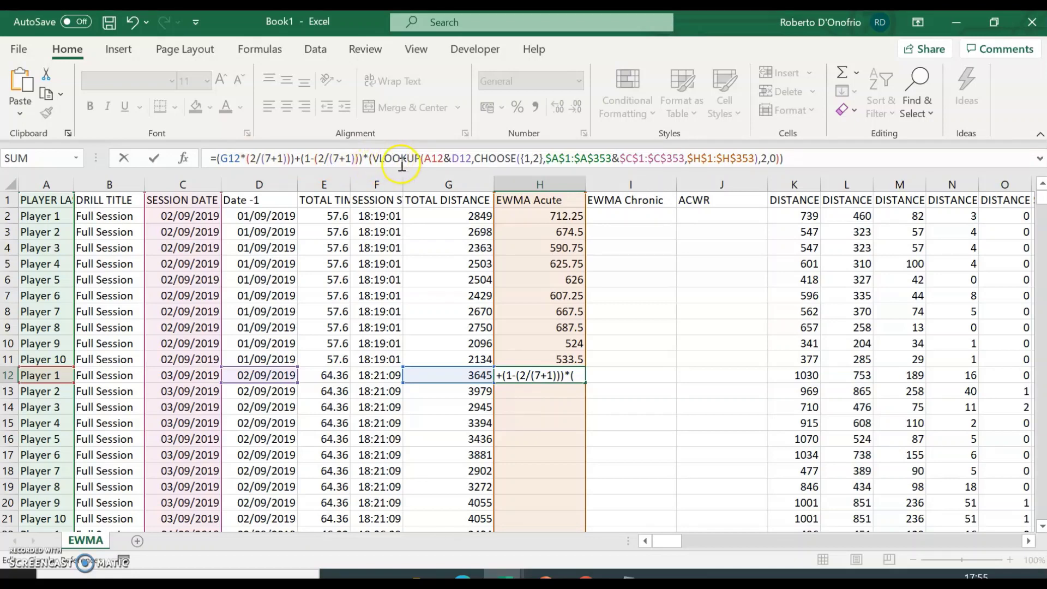
{"action": "left_click", "coordinate": [431, 159]}
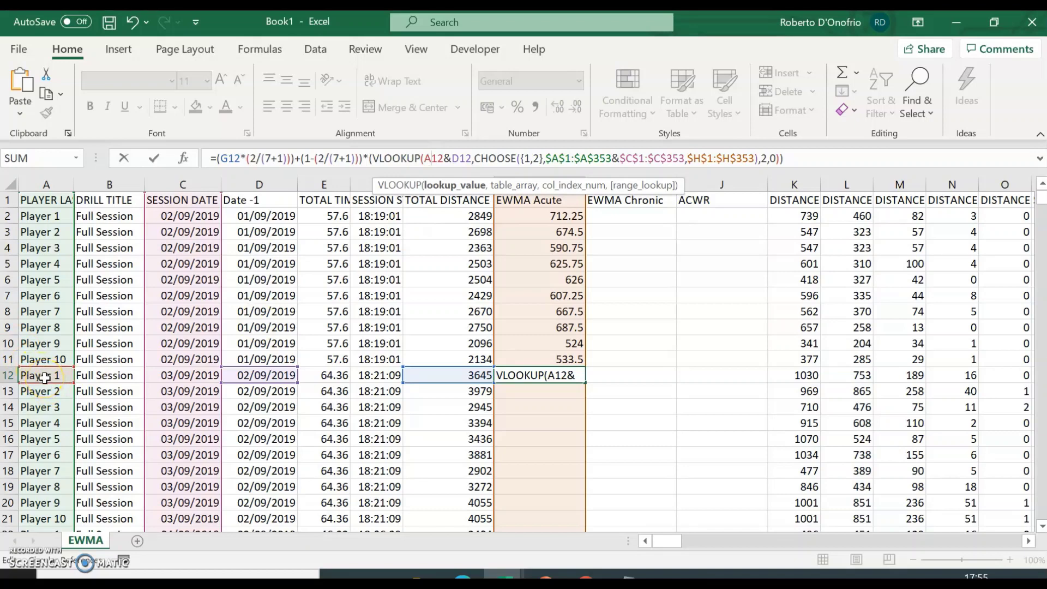
{"action": "left_click", "coordinate": [453, 158]}
{"action": "left_click_drag", "start_coordinate": [453, 158], "coordinate": [443, 158]}
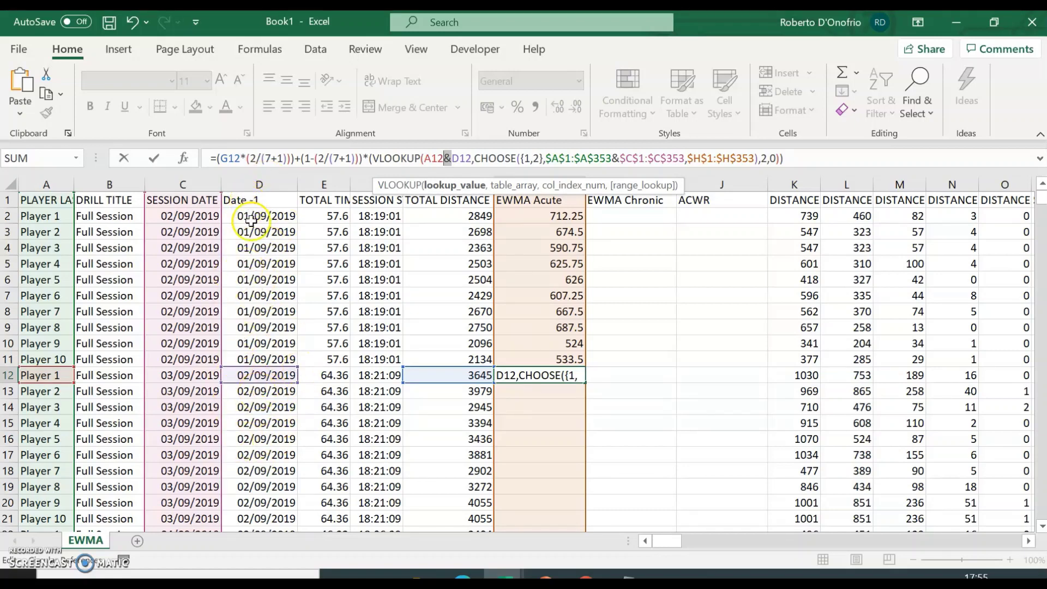
Step: Examine the CHOOSE table array in H12: its {1,2} index, the joined player and session date ranges, and the EWMA Acute range
{"action": "left_click", "coordinate": [482, 158]}
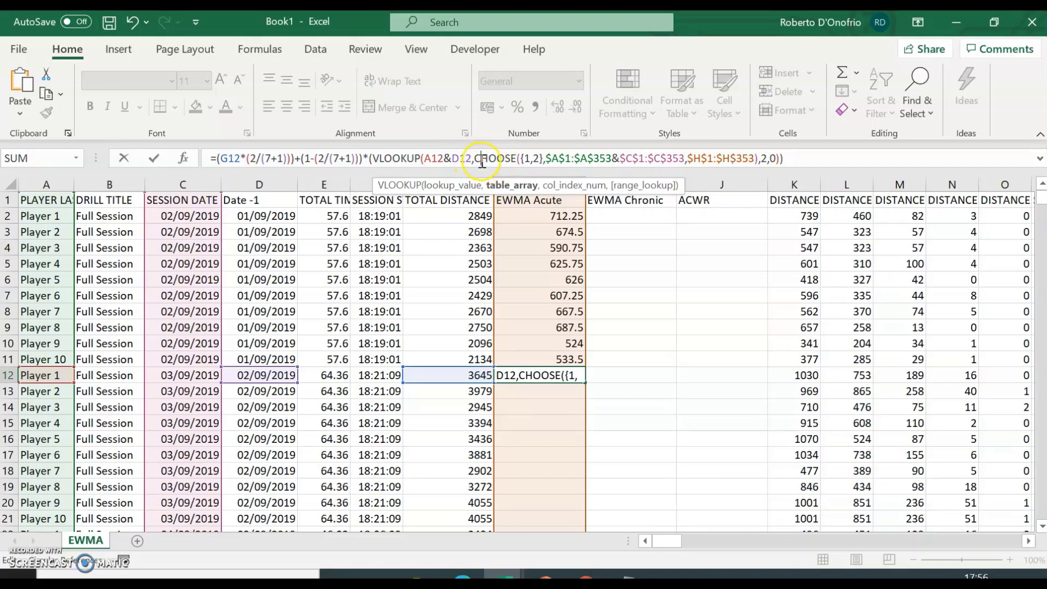
{"action": "left_click", "coordinate": [524, 158]}
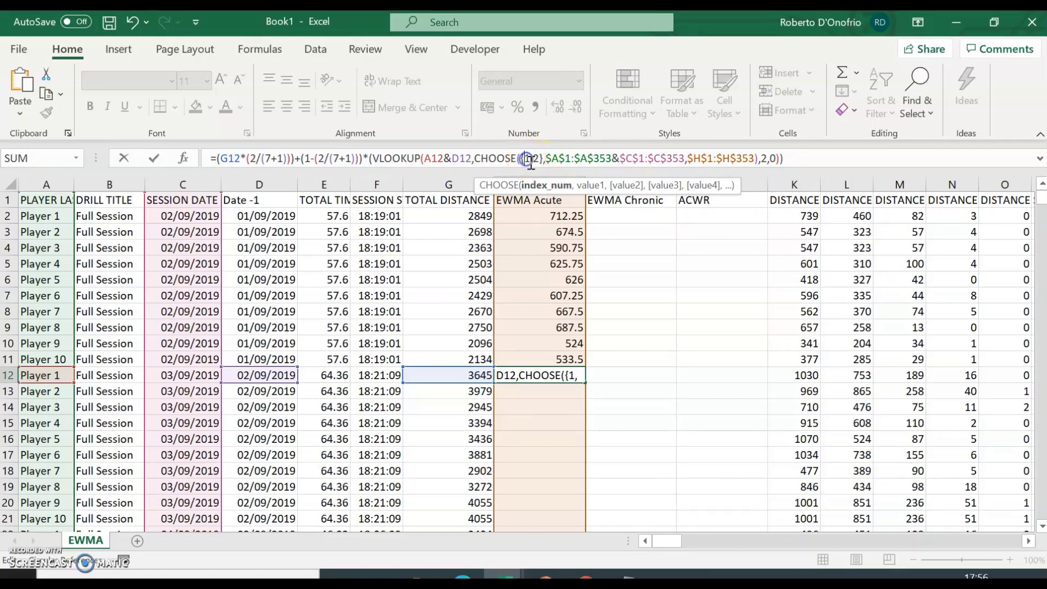
{"action": "left_click", "coordinate": [541, 159]}
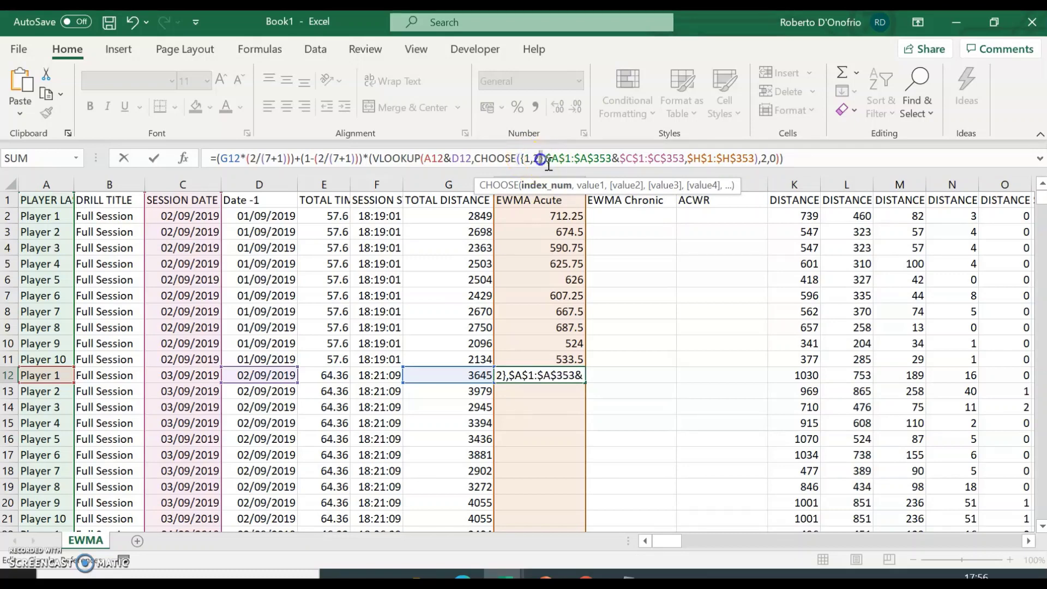
{"action": "left_click", "coordinate": [553, 160]}
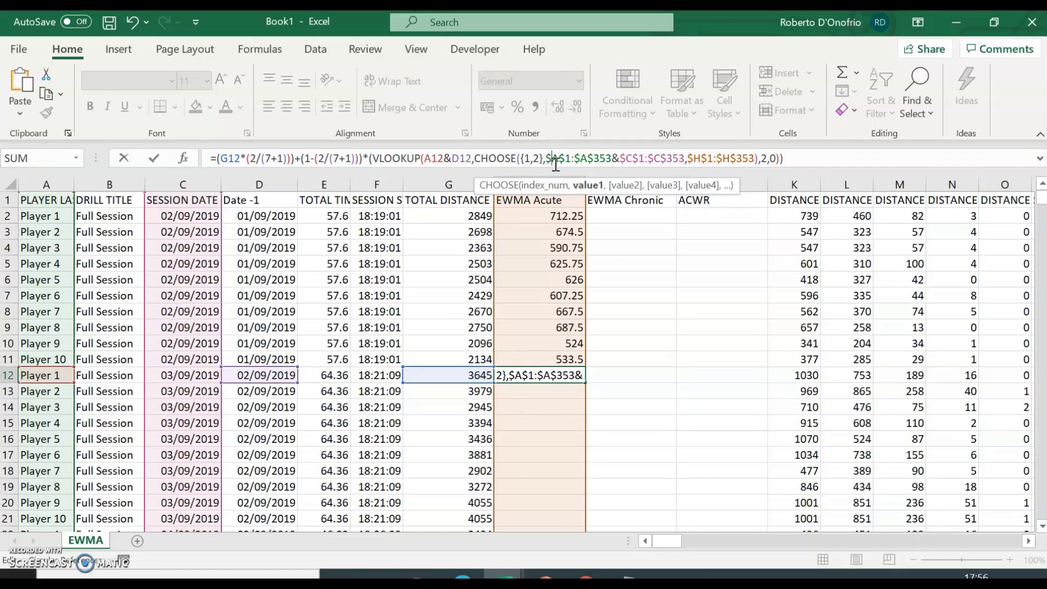
{"action": "left_click", "coordinate": [558, 164]}
{"action": "key", "text": "Right"}
{"action": "key", "text": "Right"}
{"action": "key", "text": "Right"}
{"action": "key", "text": "Right"}
{"action": "key", "text": "Right"}
{"action": "key", "text": "Right"}
{"action": "key", "text": "Right"}
{"action": "key", "text": "Right"}
{"action": "key", "text": "Right"}
{"action": "key", "text": "Right"}
{"action": "key", "text": "Right"}
{"action": "key", "text": "Right"}
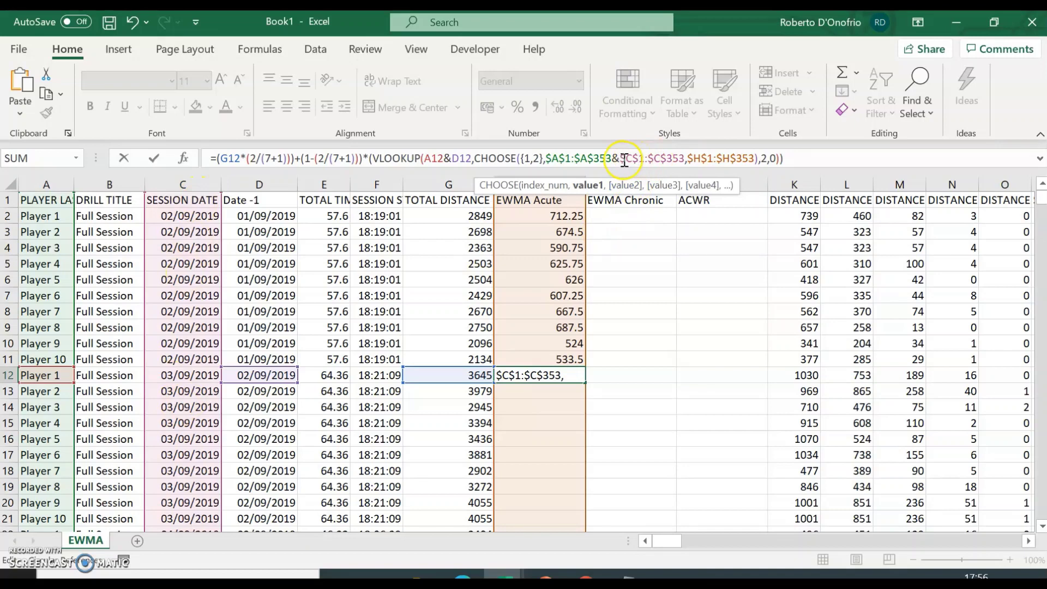
{"action": "left_click", "coordinate": [697, 159]}
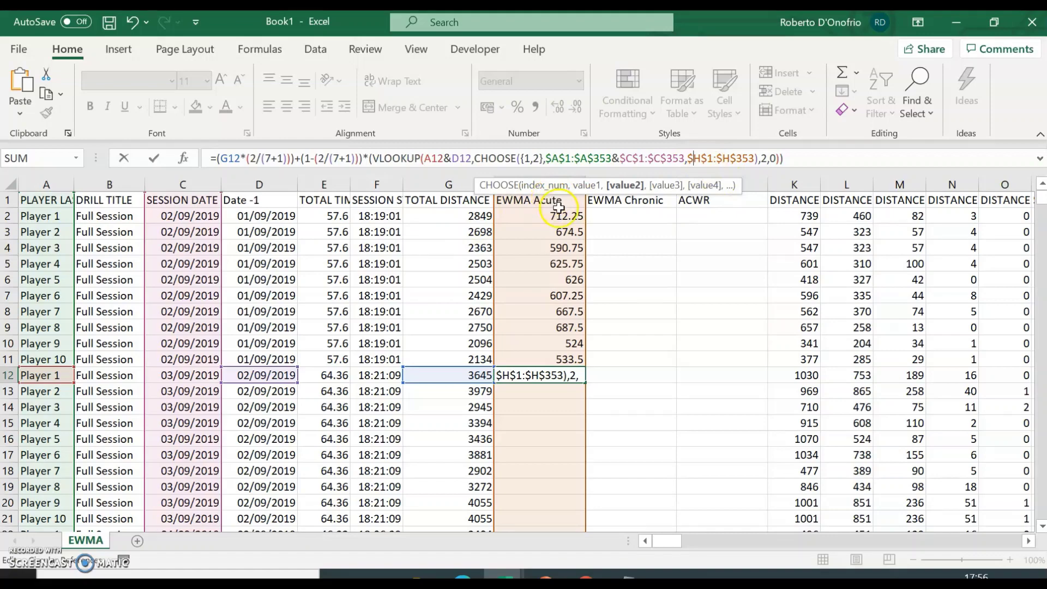
Step: Compare the lookup in H12 with the EWMAyesterday term in the Notepad formula, then return to the workbook
{"action": "left_click", "coordinate": [627, 575]}
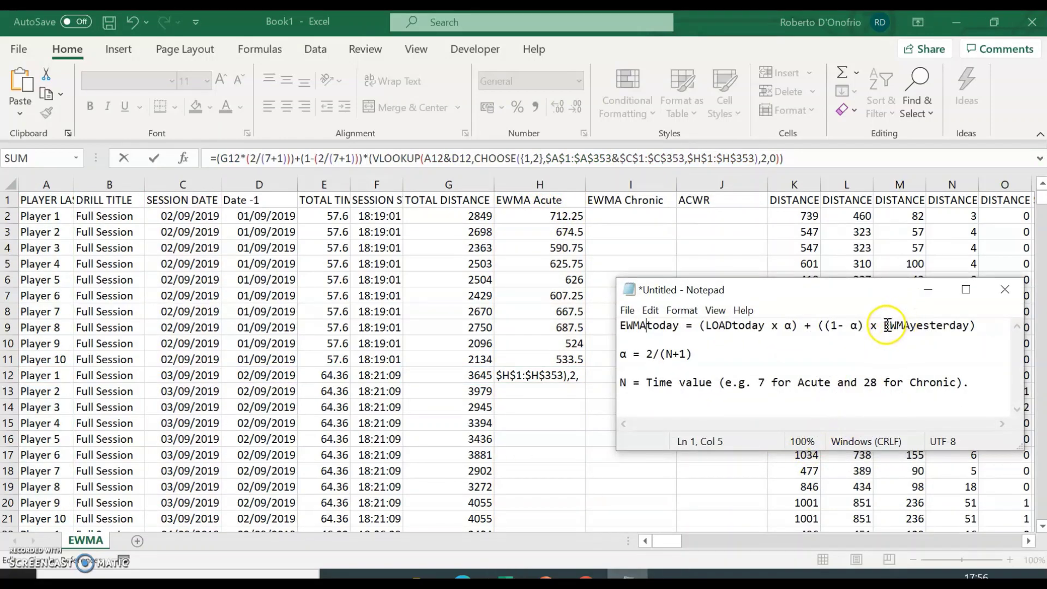
{"action": "left_click_drag", "start_coordinate": [887, 325], "coordinate": [964, 328]}
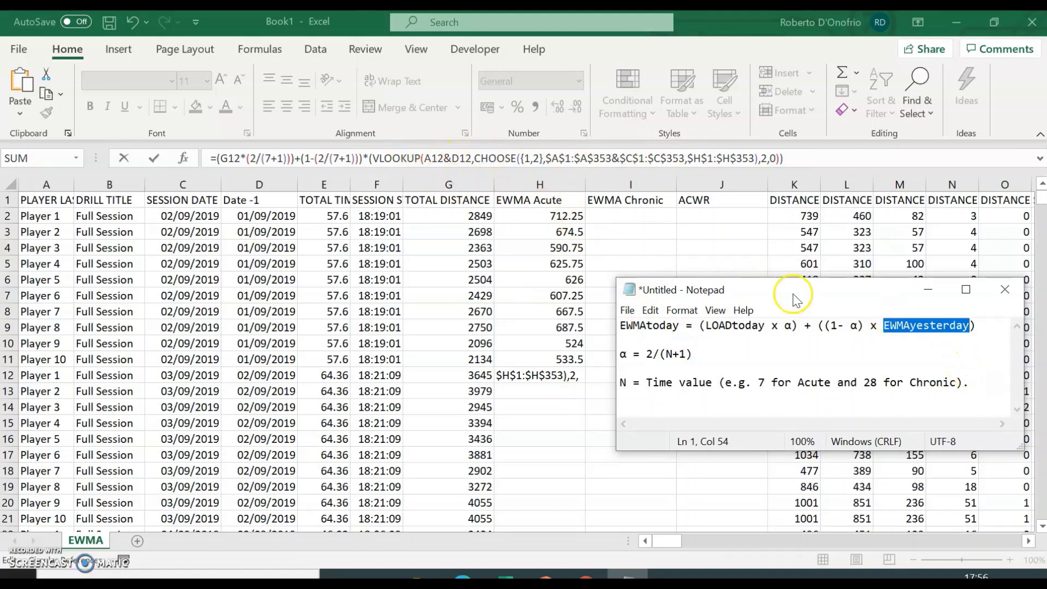
{"action": "left_click", "coordinate": [723, 22]}
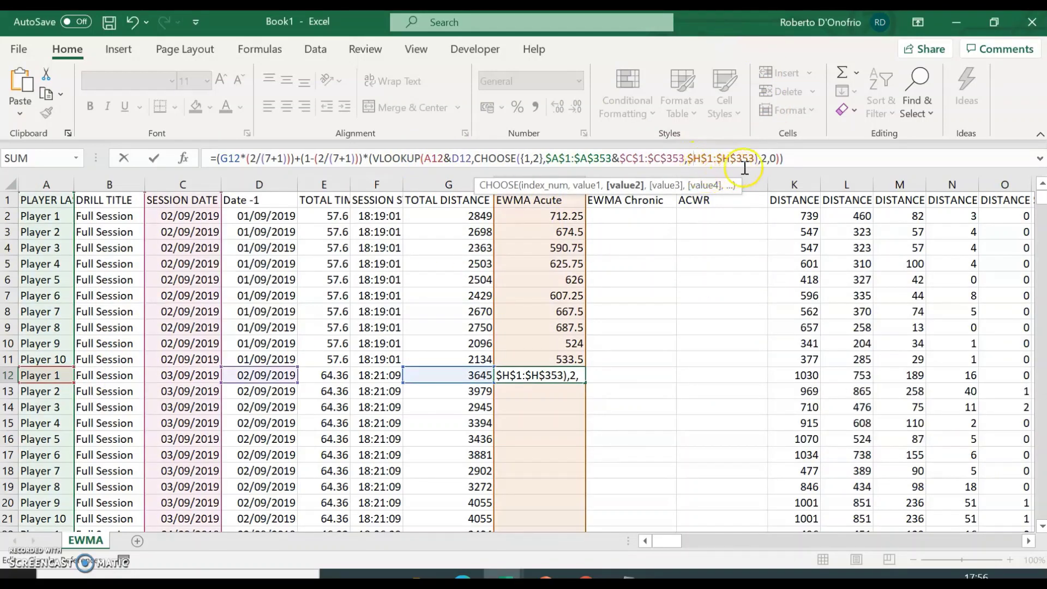
Step: Check the VLOOKUP's column index 2 and exact match 0, and commit the H12 formula with its absolute ranges
{"action": "left_click", "coordinate": [766, 159]}
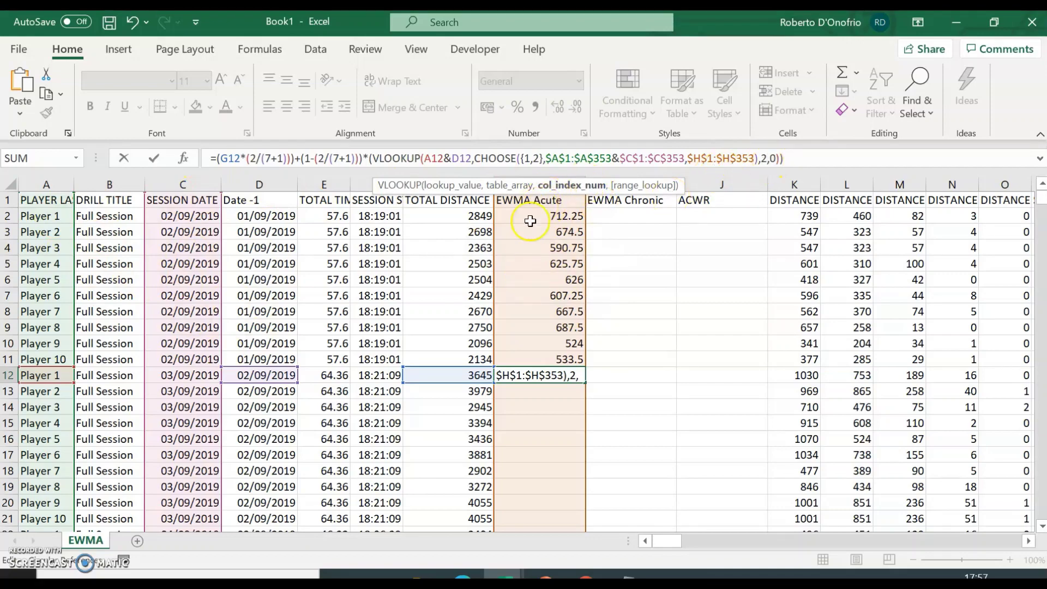
{"action": "left_click", "coordinate": [774, 159]}
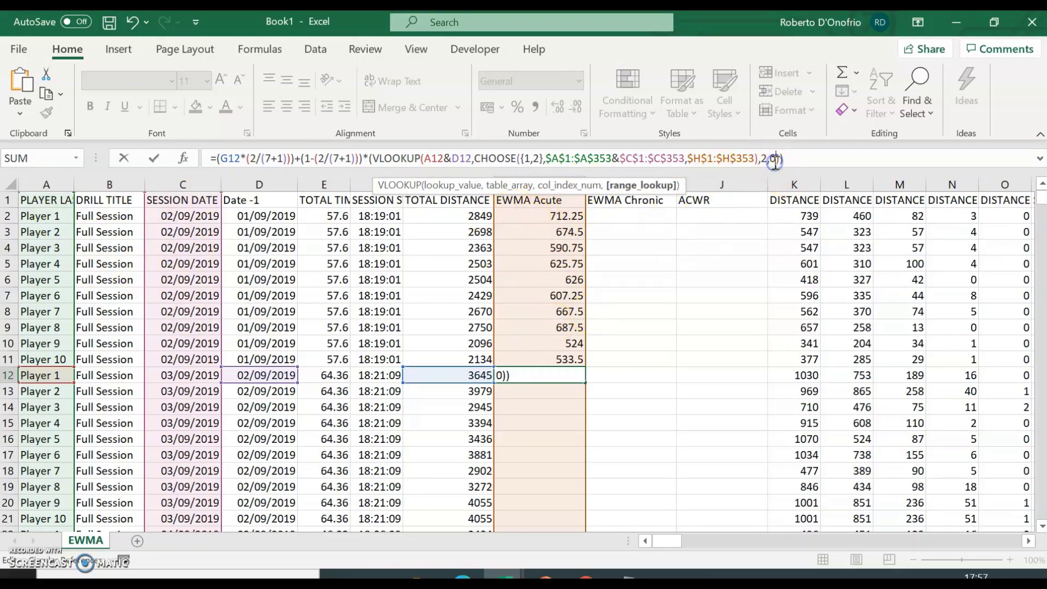
{"action": "left_click", "coordinate": [798, 160]}
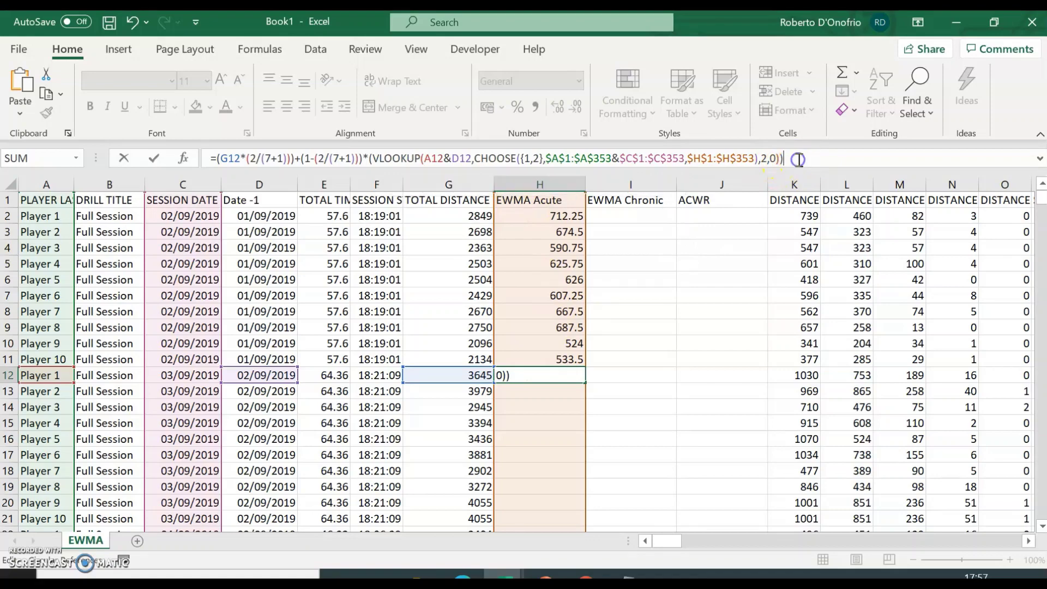
{"action": "key", "text": "Return"}
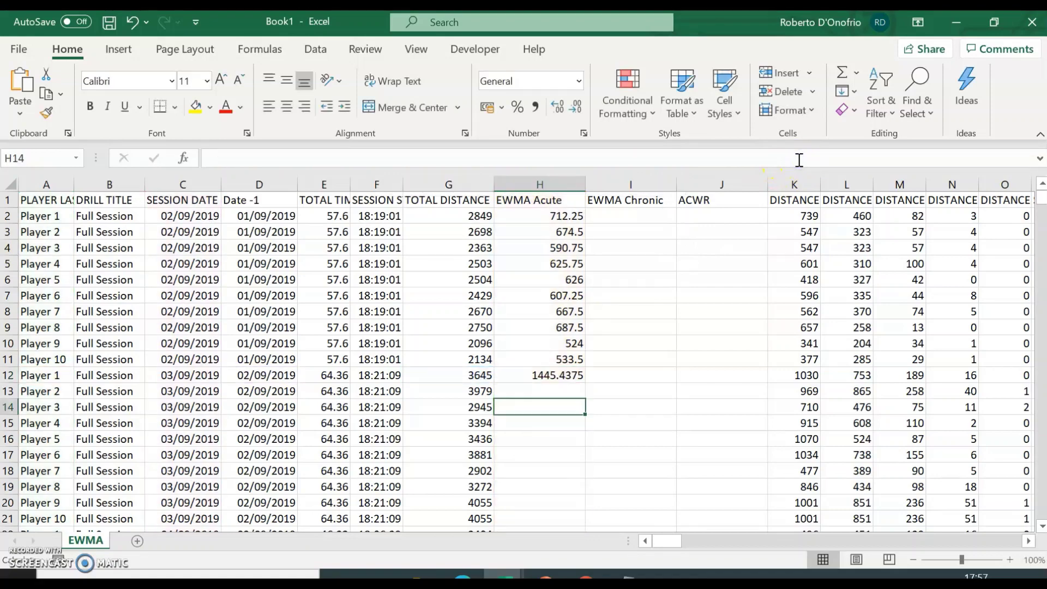
Step: Fill the H12 EWMA Acute formula down through H20 for the 03/09/2019 sessions
{"action": "left_click", "coordinate": [549, 374]}
{"action": "scroll", "coordinate": [598, 374], "scroll_direction": "down", "scroll_amount": 1}
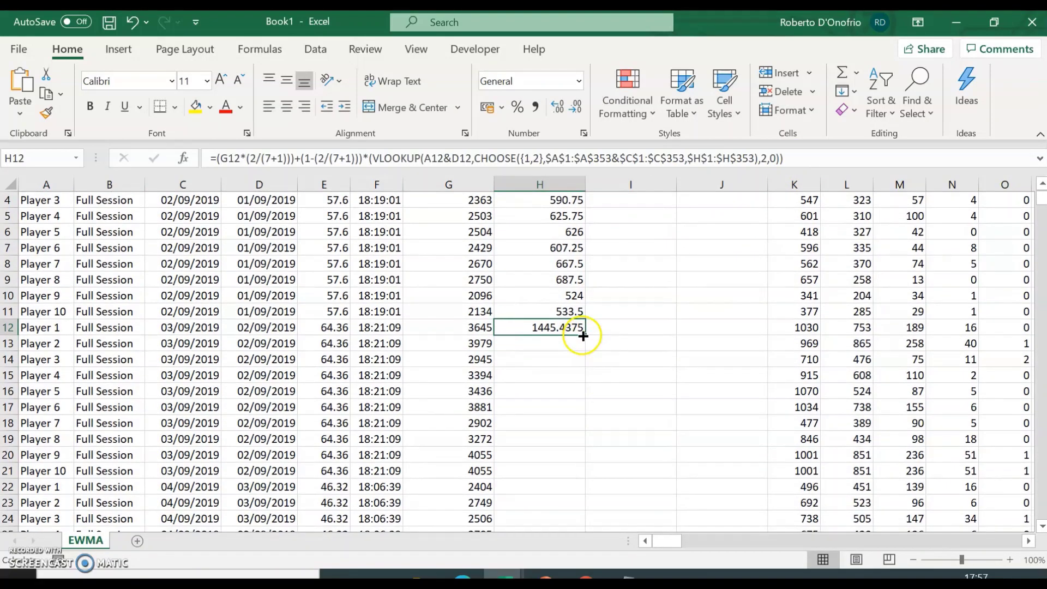
{"action": "left_click_drag", "start_coordinate": [583, 335], "coordinate": [573, 469]}
{"action": "left_click", "coordinate": [630, 405]}
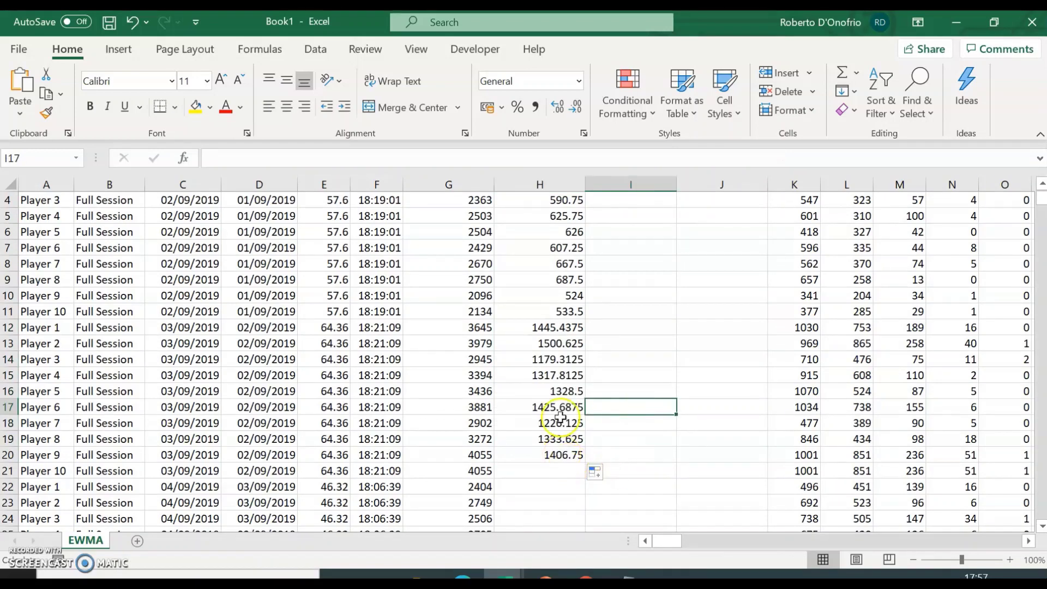
Step: Compare the H2 EWMA Acute formula with the time value N in the Notepad notes, particularly the 28 for Chronic, then return to the workbook
{"action": "scroll", "coordinate": [514, 353], "scroll_direction": "up", "scroll_amount": 1}
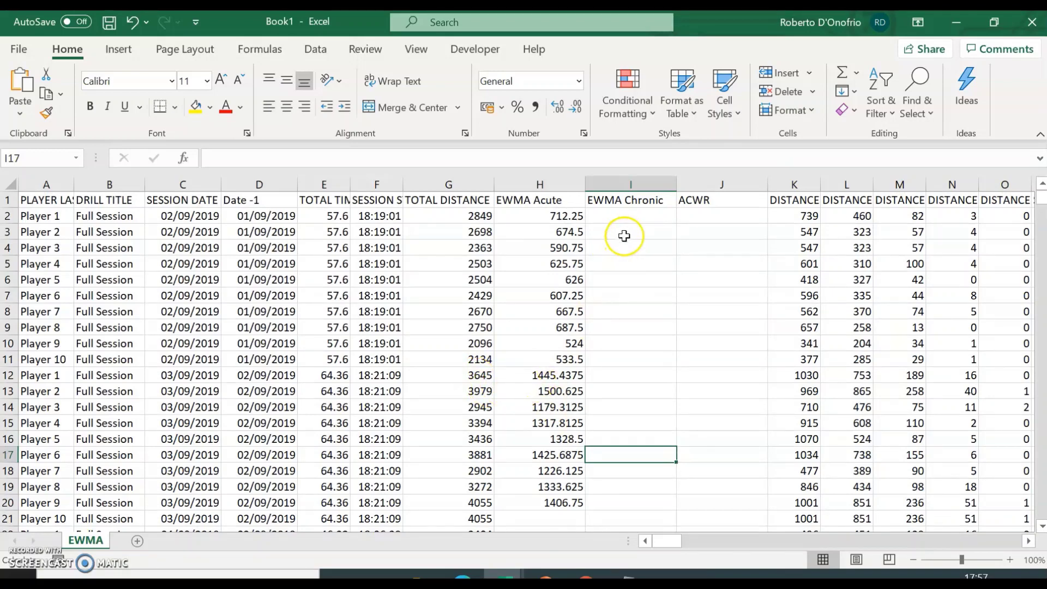
{"action": "left_click", "coordinate": [543, 203]}
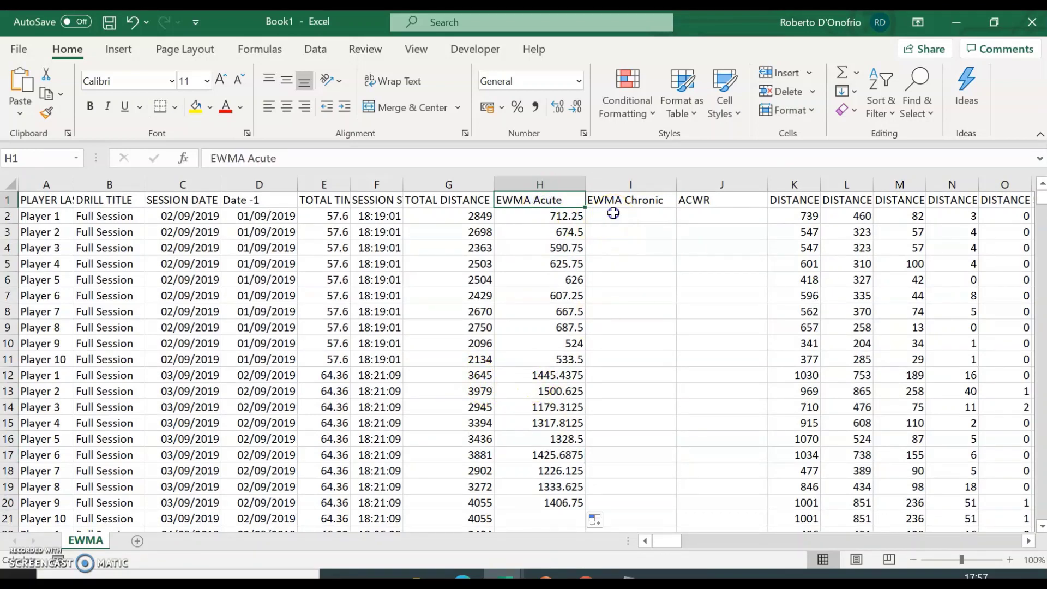
{"action": "left_click", "coordinate": [613, 214]}
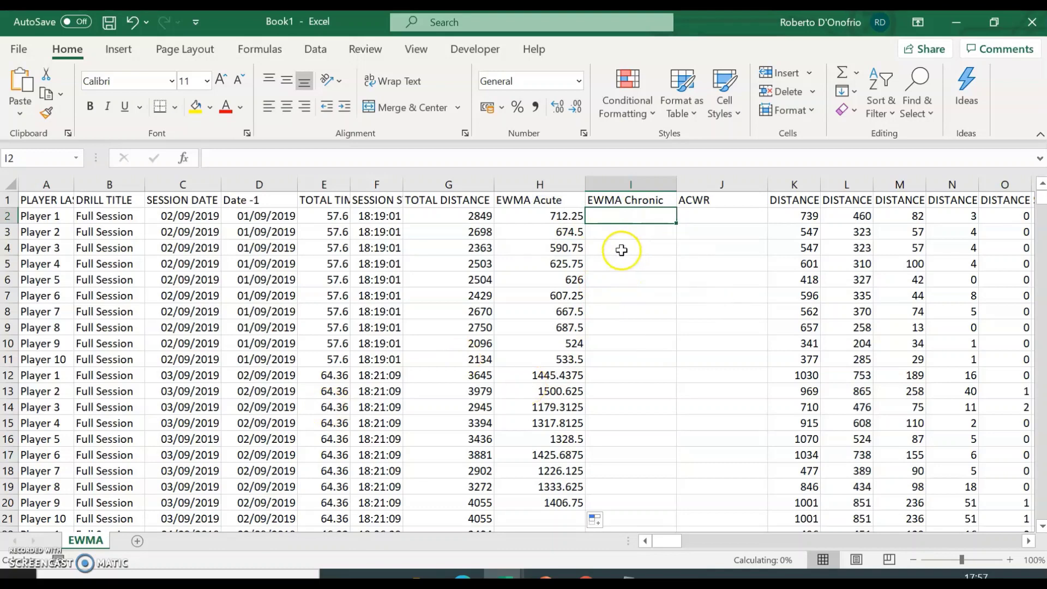
{"action": "left_click", "coordinate": [558, 220]}
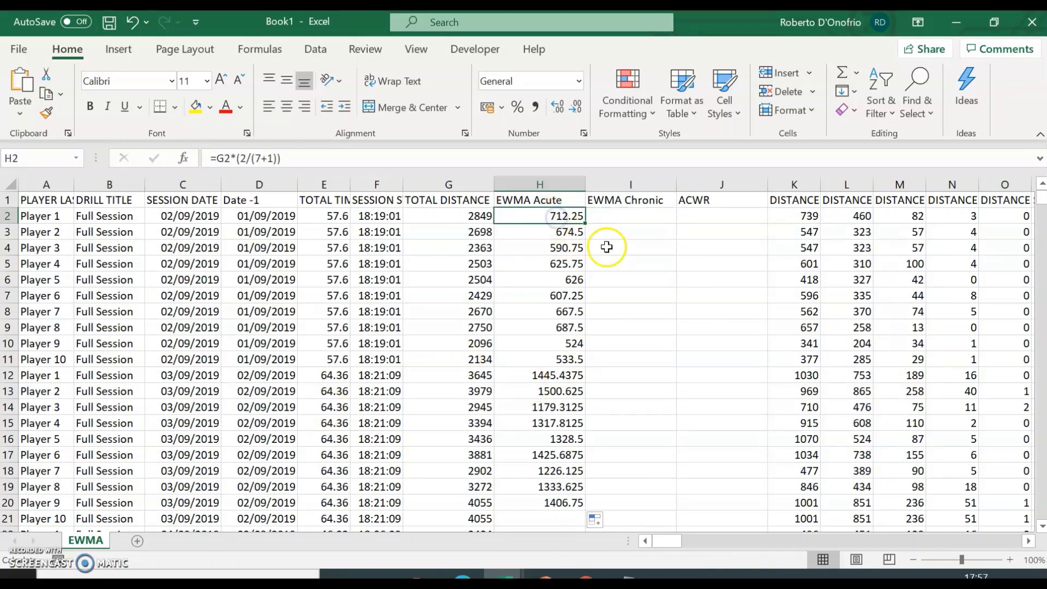
{"action": "left_click", "coordinate": [627, 575]}
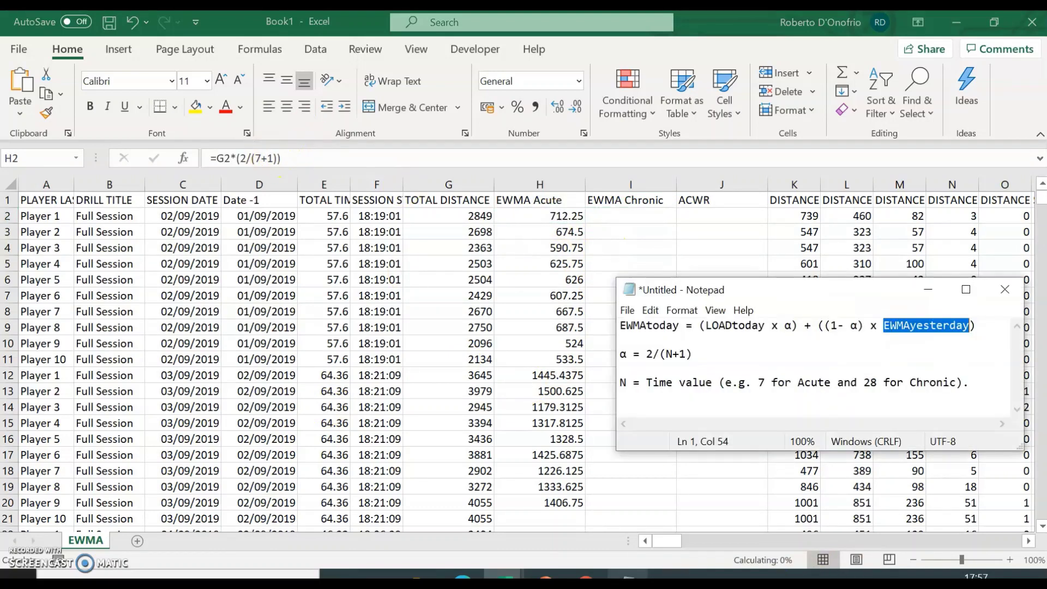
{"action": "left_click", "coordinate": [624, 384]}
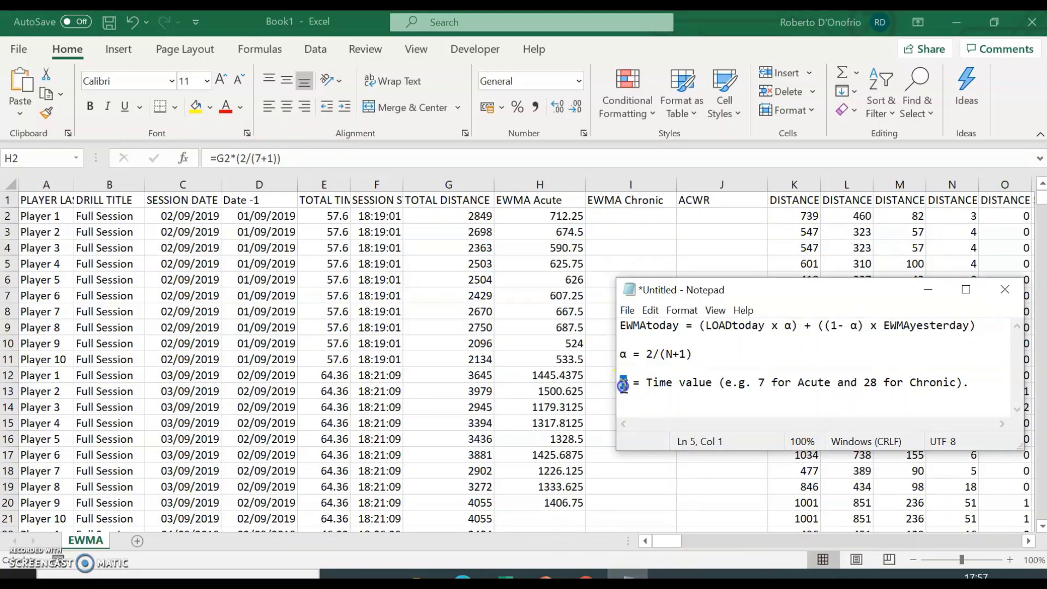
{"action": "double_click", "coordinate": [870, 383]}
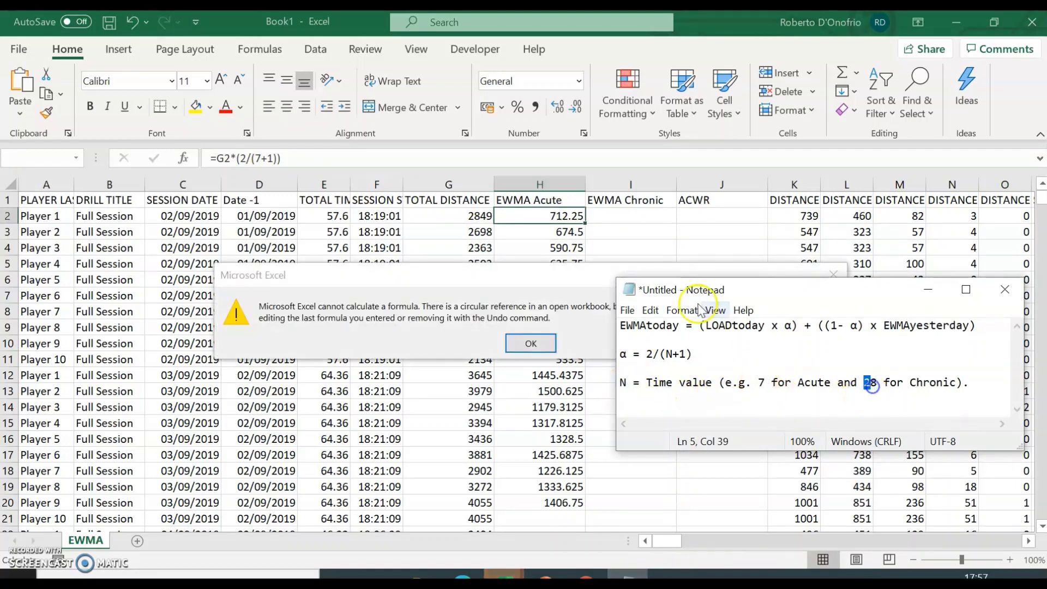
{"action": "left_click", "coordinate": [530, 343]}
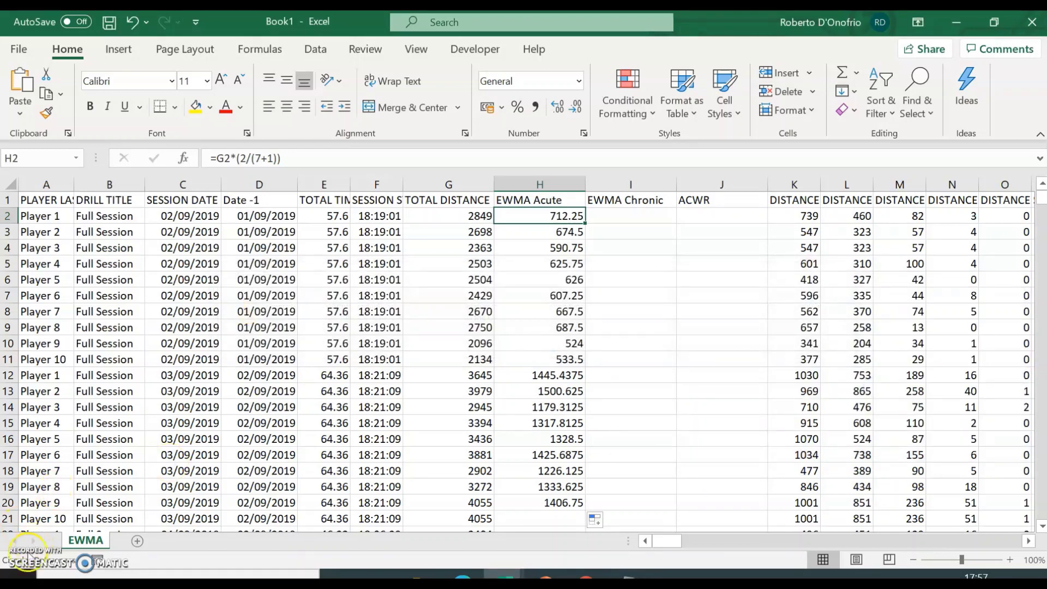
Step: Copy the EWMA Acute formula text =G2*(2/(7+1)) from H2 into the first EWMA Chronic cell, I2
{"action": "left_click", "coordinate": [623, 216]}
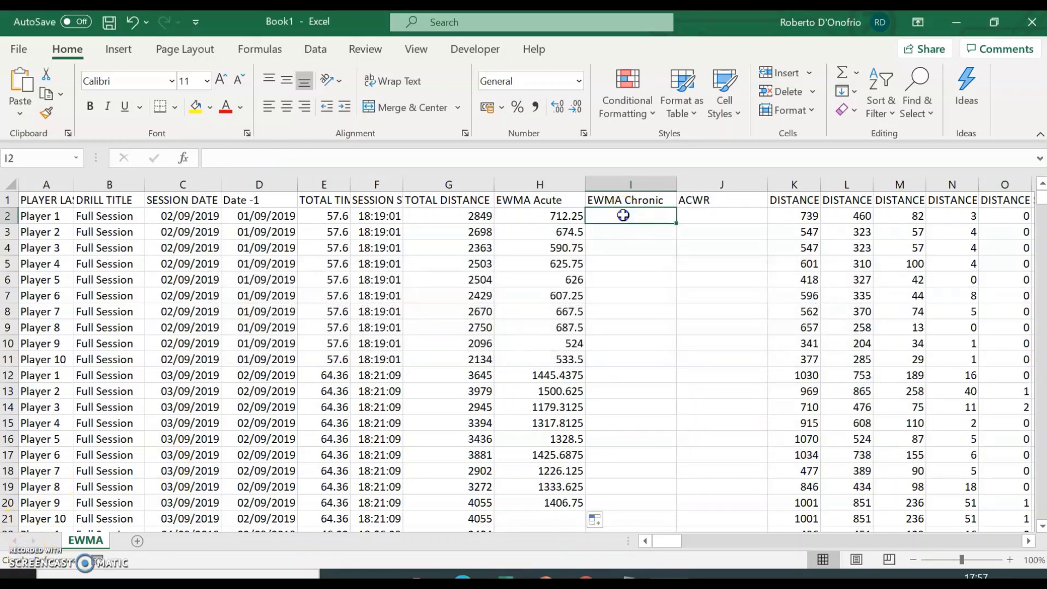
{"action": "left_click", "coordinate": [559, 216]}
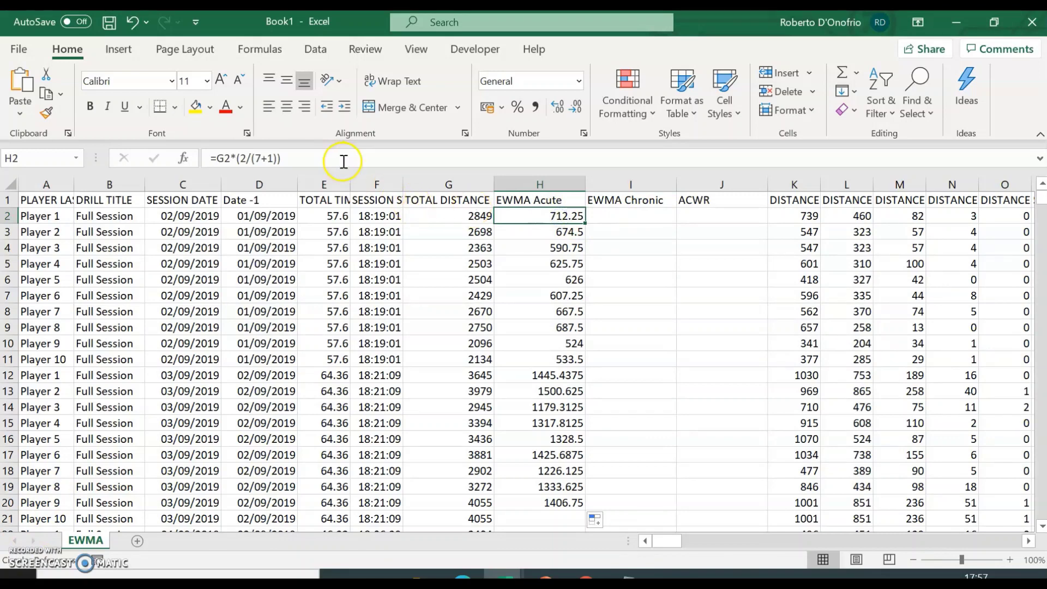
{"action": "left_click_drag", "start_coordinate": [318, 160], "coordinate": [202, 160]}
{"action": "key", "text": "ctrl+c"}
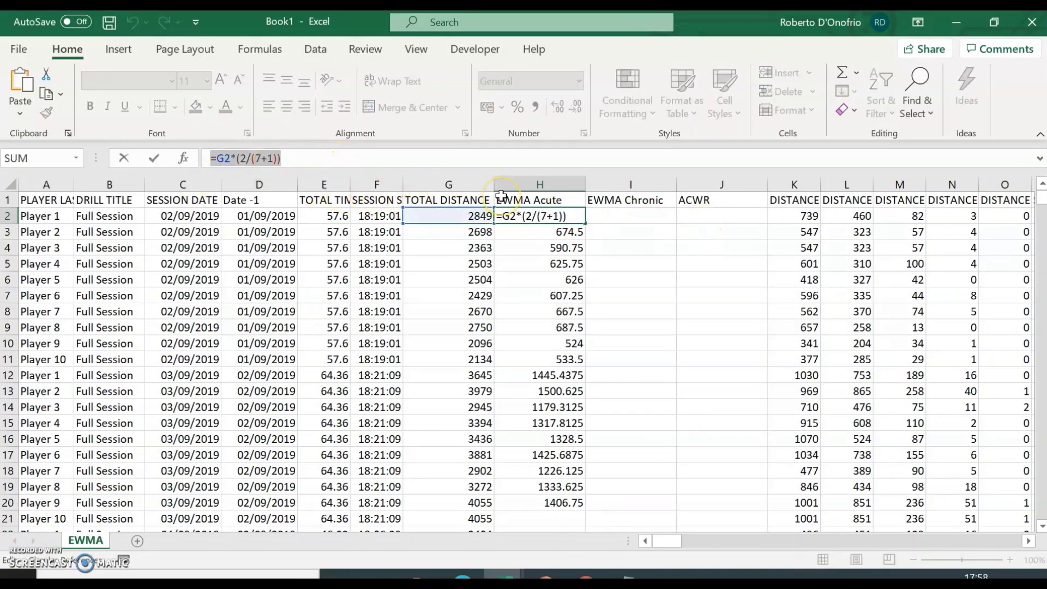
{"action": "key", "text": "Return"}
{"action": "left_click", "coordinate": [625, 217]}
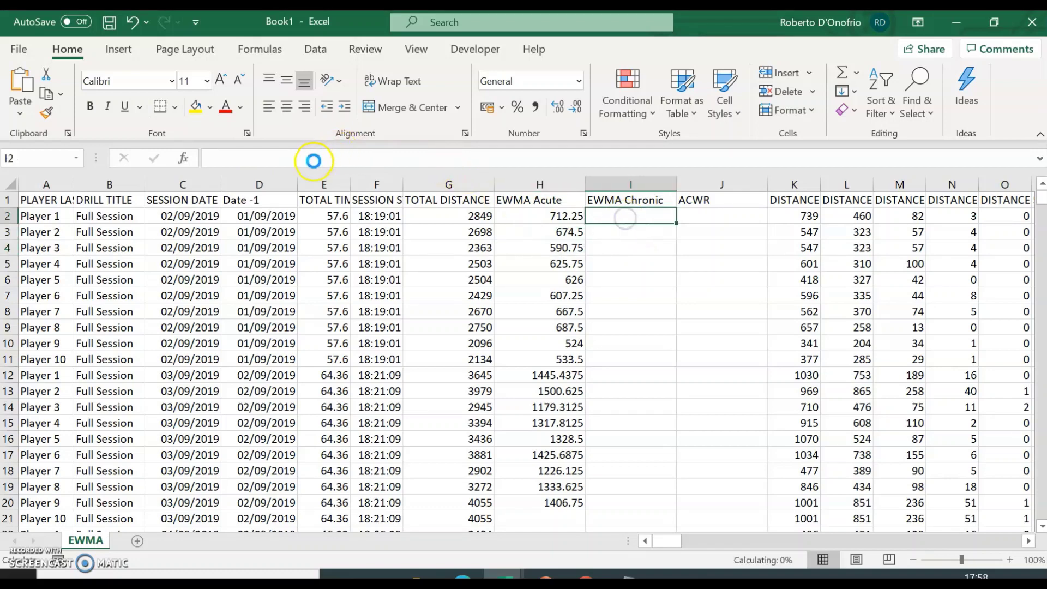
{"action": "left_click", "coordinate": [513, 160]}
{"action": "key", "text": "ctrl+v"}
Step: Set the time value in the I2 formula to 28, making it =G2*(2/(28+1)), and commit it
{"action": "left_click", "coordinate": [261, 157]}
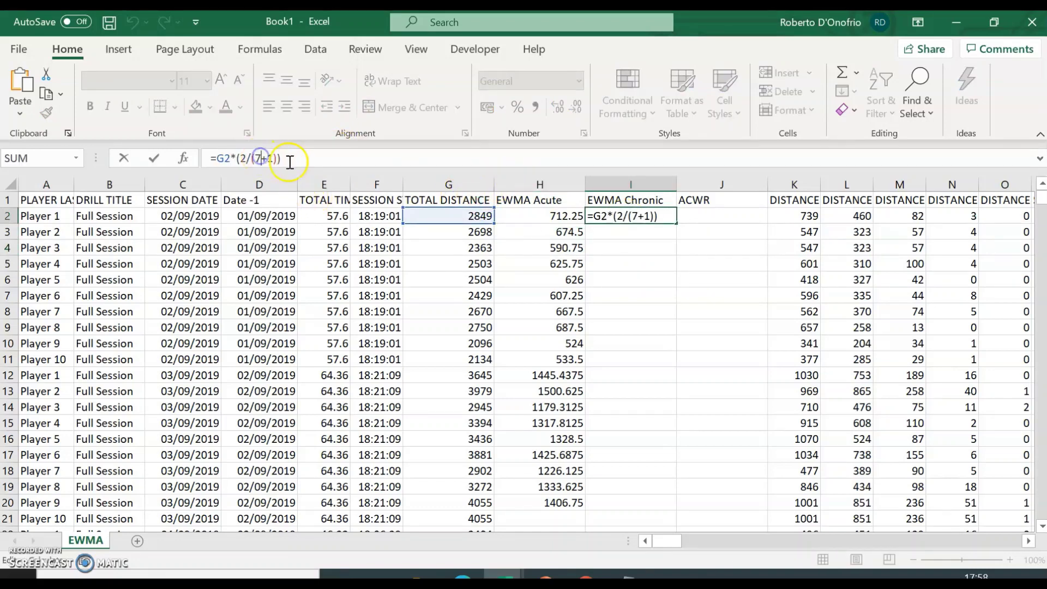
{"action": "key", "text": "BackSpace"}
{"action": "type", "text": "28"}
{"action": "key", "text": "Return"}
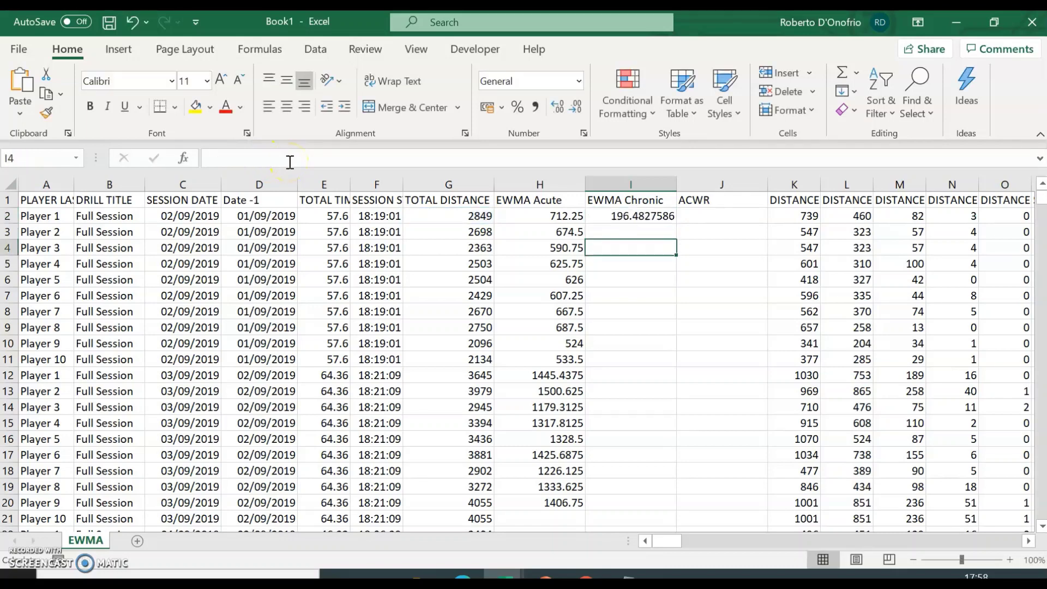
Step: Fill the I2 EWMA Chronic formula down through I11 for the 02/09/2019 sessions and check a filled cell
{"action": "left_click", "coordinate": [628, 217]}
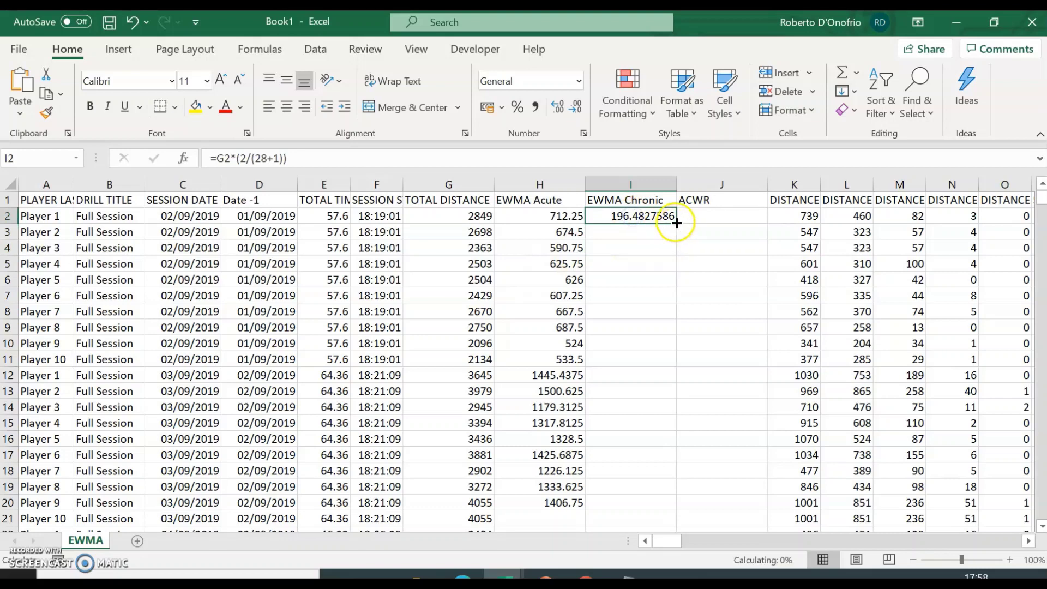
{"action": "left_click_drag", "start_coordinate": [676, 225], "coordinate": [661, 364]}
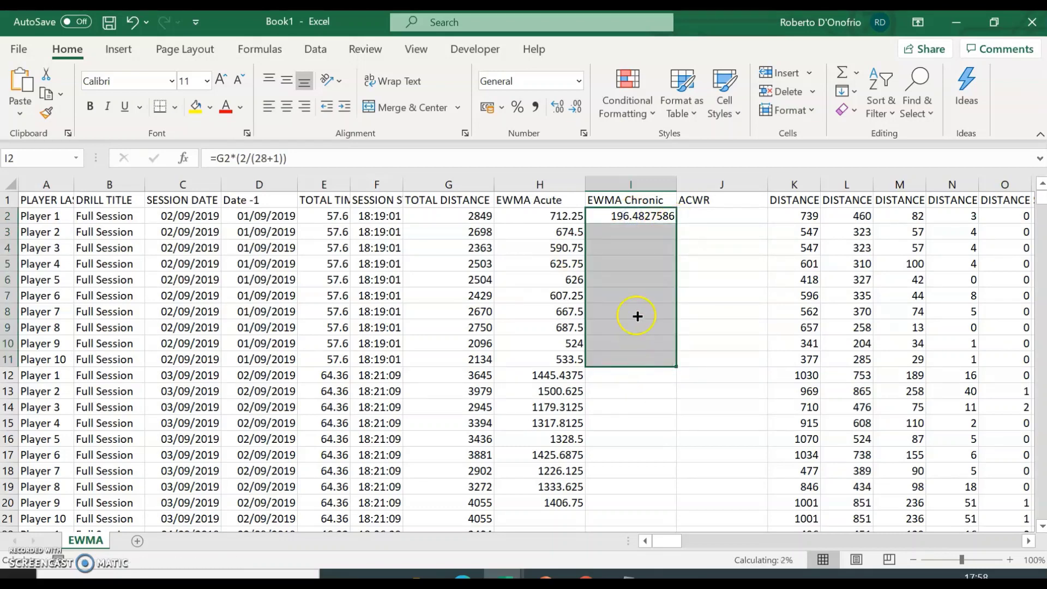
{"action": "left_click", "coordinate": [720, 306]}
{"action": "left_click", "coordinate": [617, 261]}
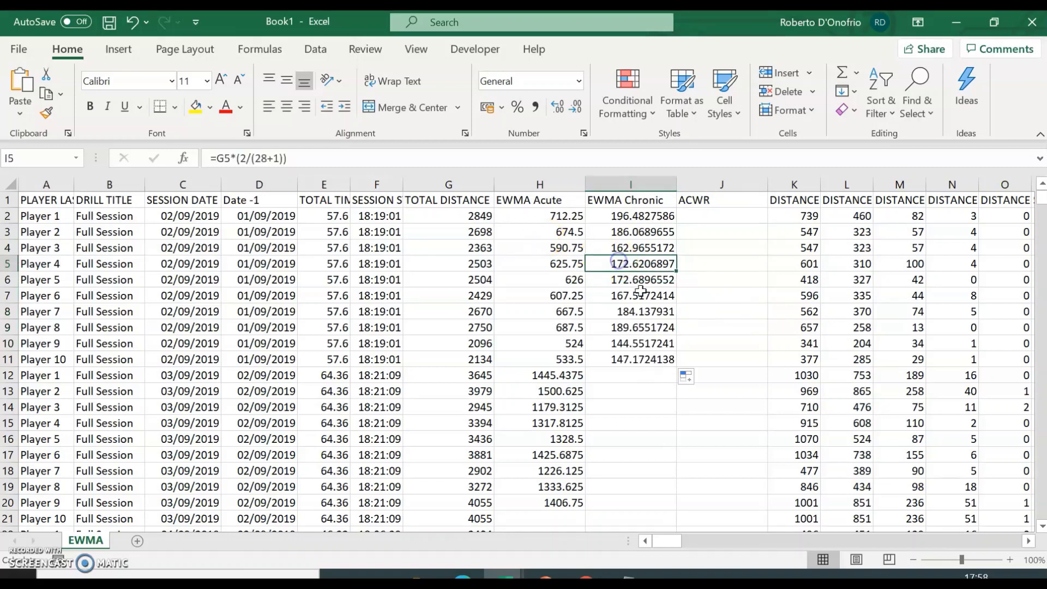
Step: Copy the full EWMA Acute formula text with its VLOOKUP from H12 into I12 in the EWMA Chronic column
{"action": "left_click", "coordinate": [625, 375]}
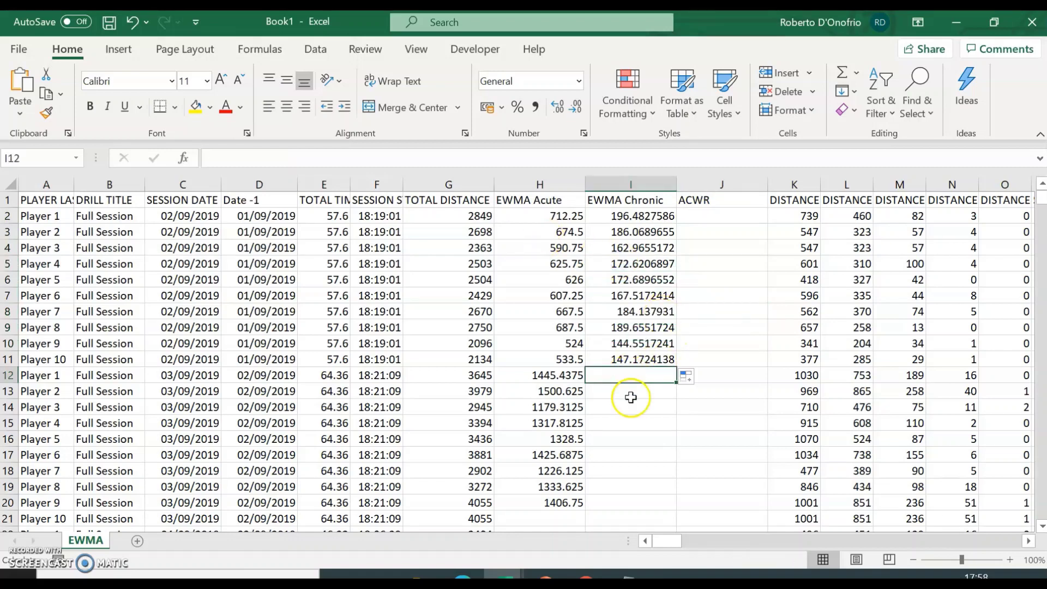
{"action": "left_click", "coordinate": [565, 375]}
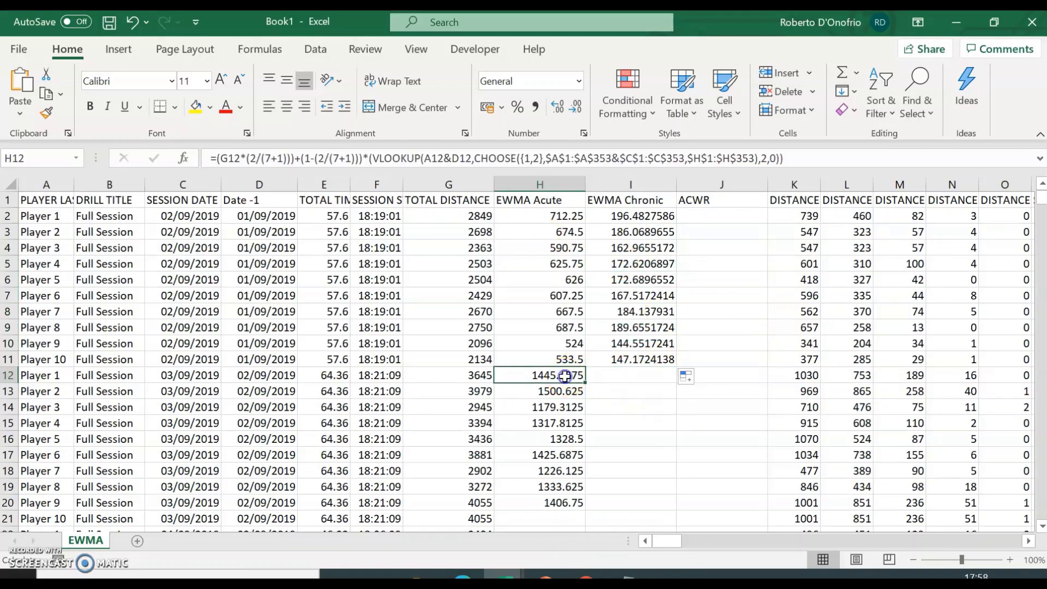
{"action": "left_click_drag", "start_coordinate": [819, 161], "coordinate": [188, 136]}
{"action": "key", "text": "ctrl+c"}
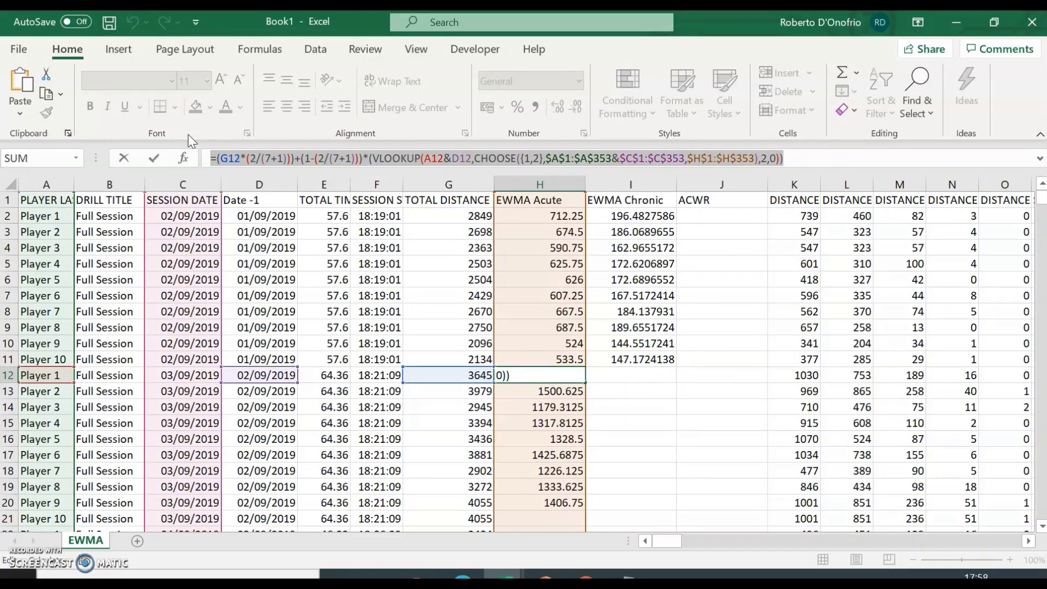
{"action": "key", "text": "Return"}
{"action": "left_click", "coordinate": [547, 391]}
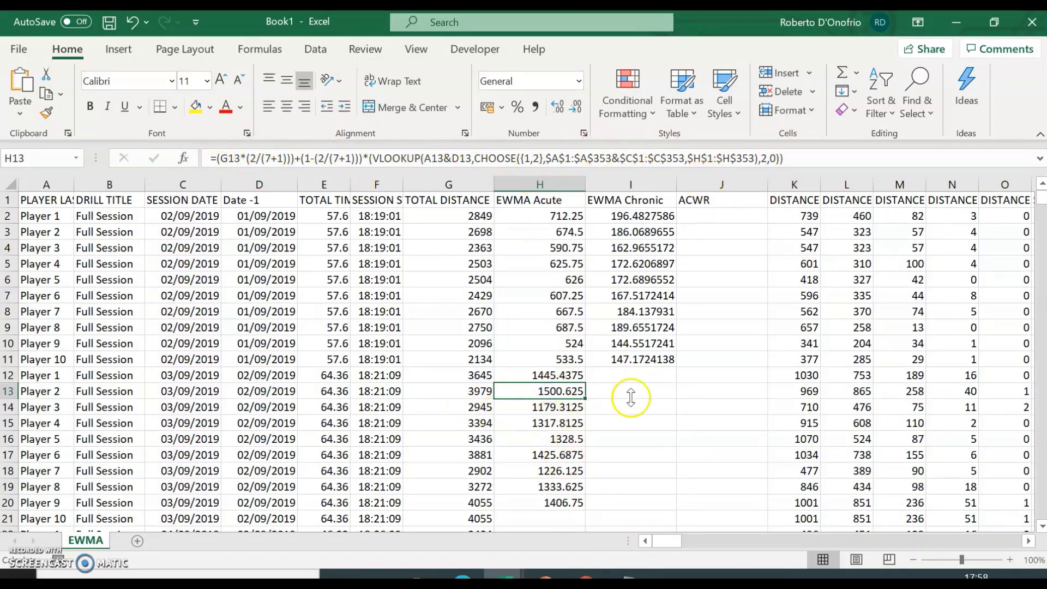
{"action": "left_click", "coordinate": [619, 375]}
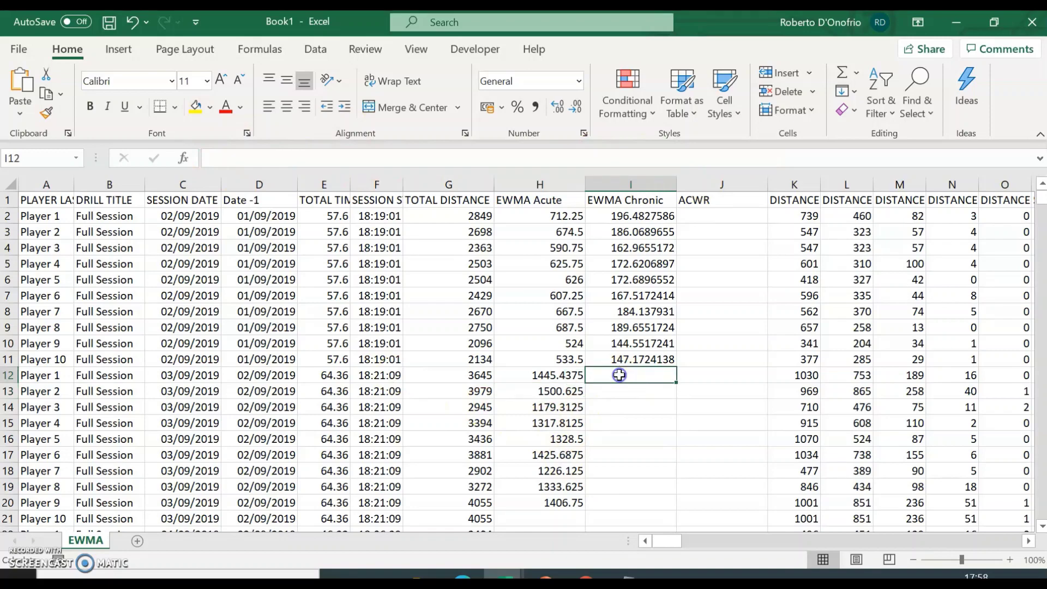
{"action": "left_click", "coordinate": [442, 158]}
{"action": "key", "text": "ctrl+v"}
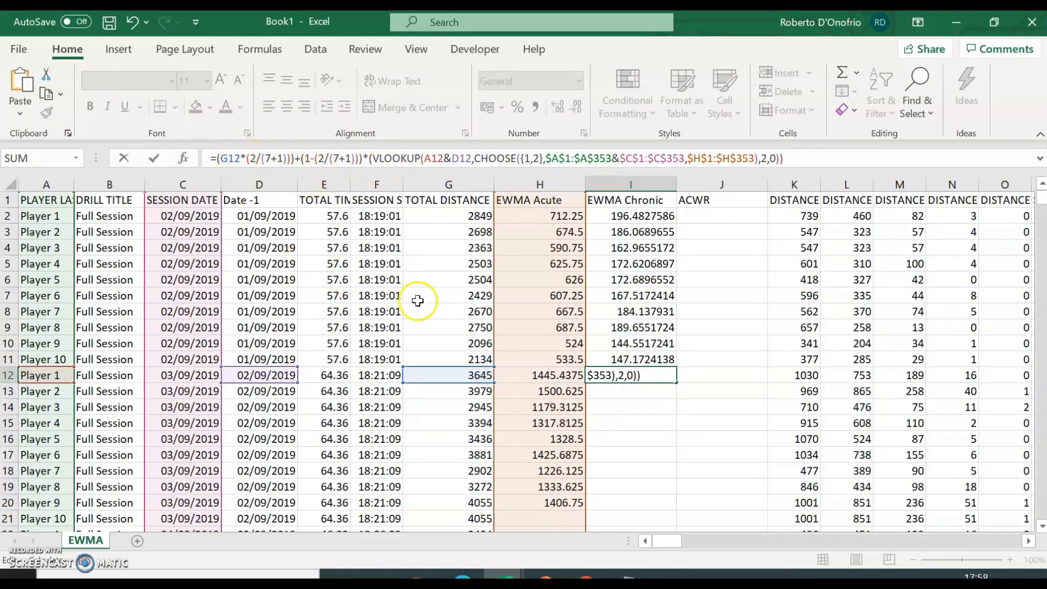
Step: Replace both time values of 7 in the I12 formula with 28
{"action": "left_click", "coordinate": [272, 159]}
{"action": "key", "text": "BackSpace"}
{"action": "type", "text": "28"}
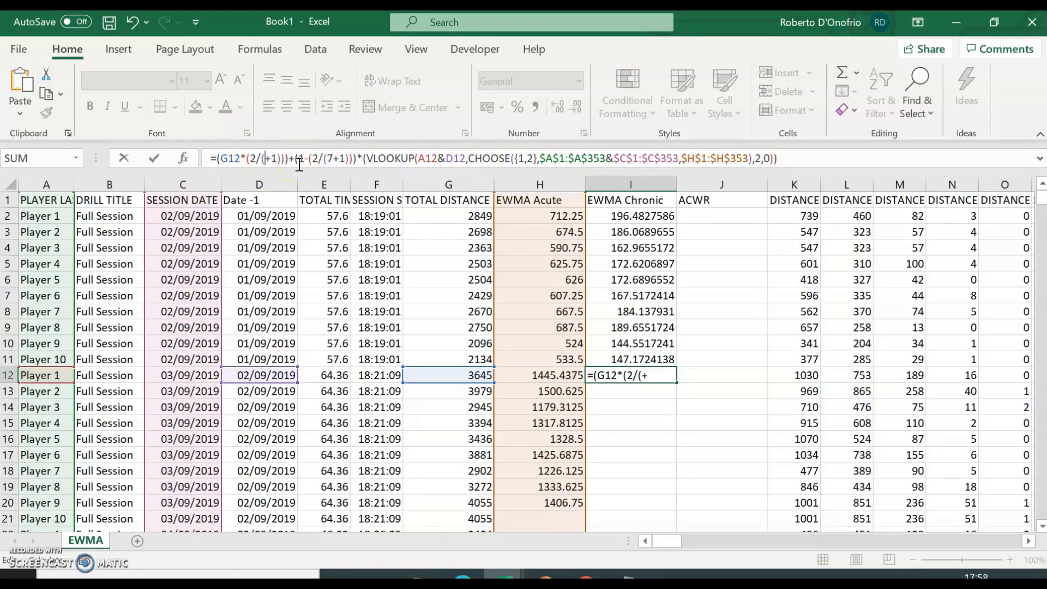
{"action": "left_click", "coordinate": [345, 159]}
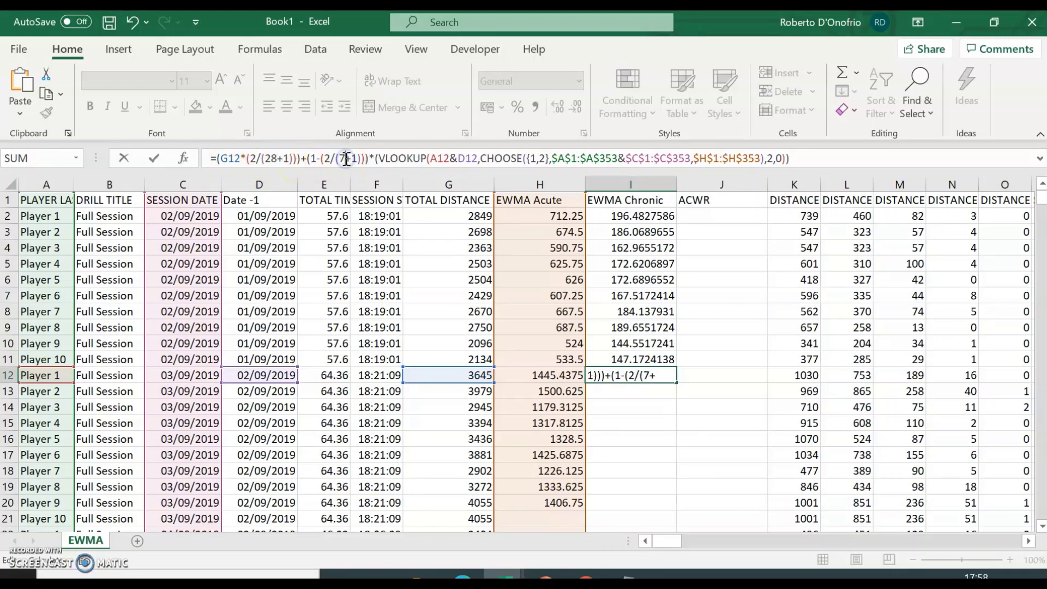
{"action": "key", "text": "BackSpace"}
{"action": "type", "text": "28"}
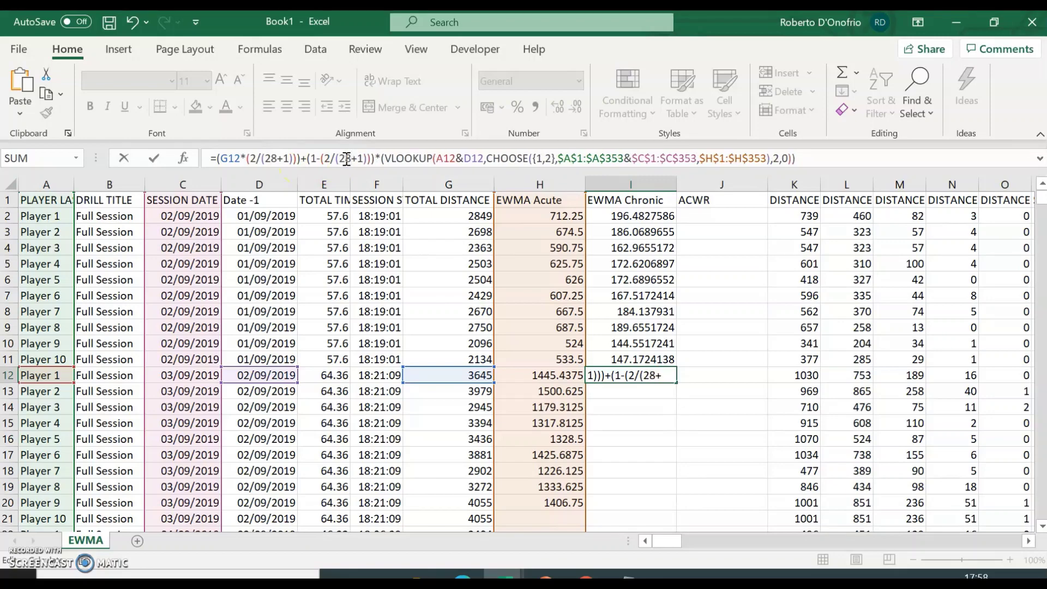
Step: Change the CHOOSE return range in I12 to the EWMA Chronic column, $I$1:$I$353, and commit the formula
{"action": "left_click", "coordinate": [516, 159]}
{"action": "left_click_drag", "start_coordinate": [701, 159], "coordinate": [767, 158]}
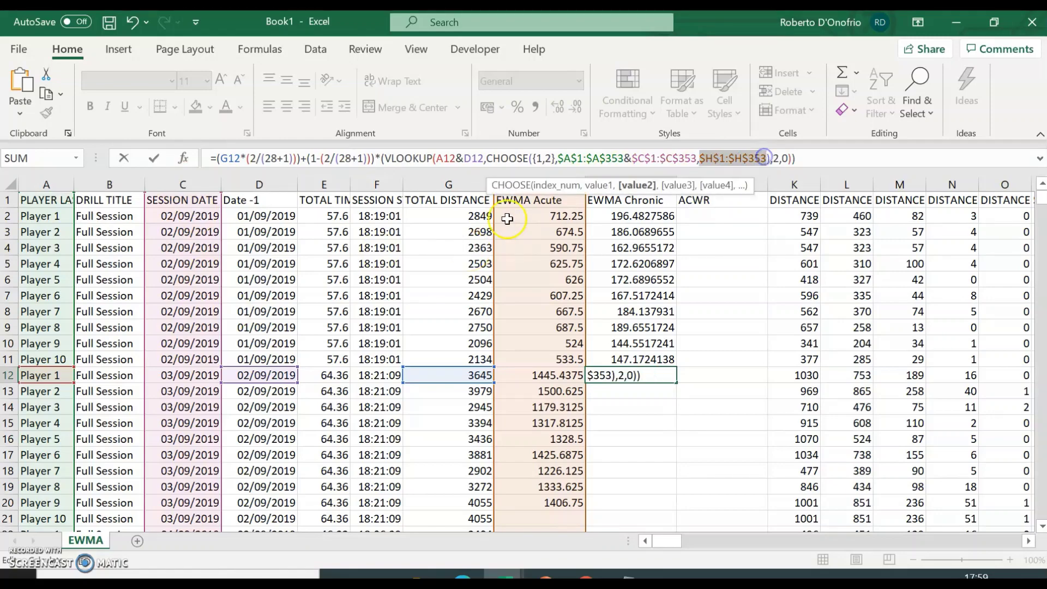
{"action": "left_click", "coordinate": [713, 158]}
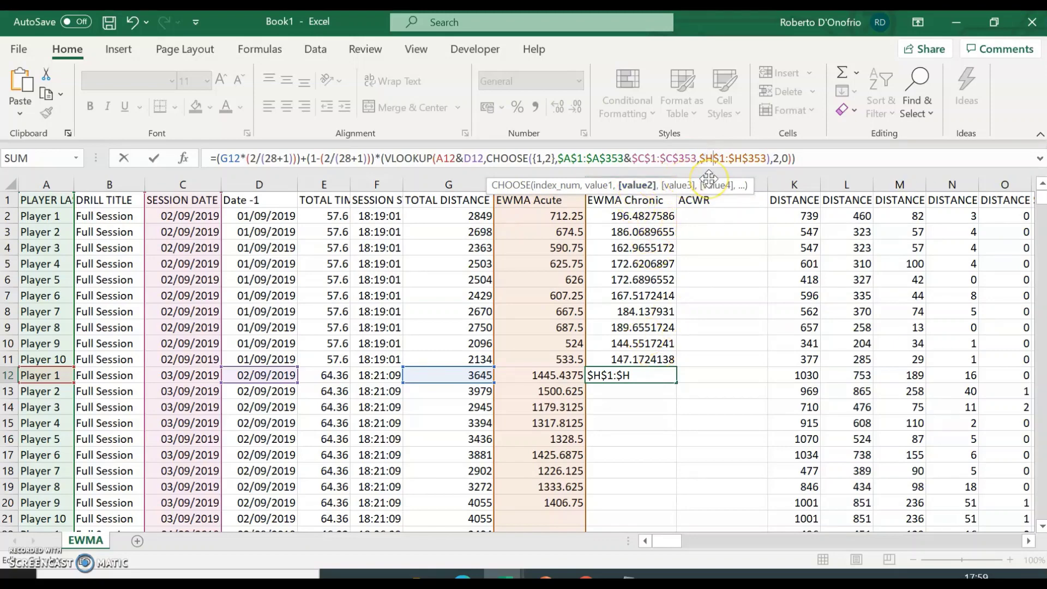
{"action": "key", "text": "BackSpace"}
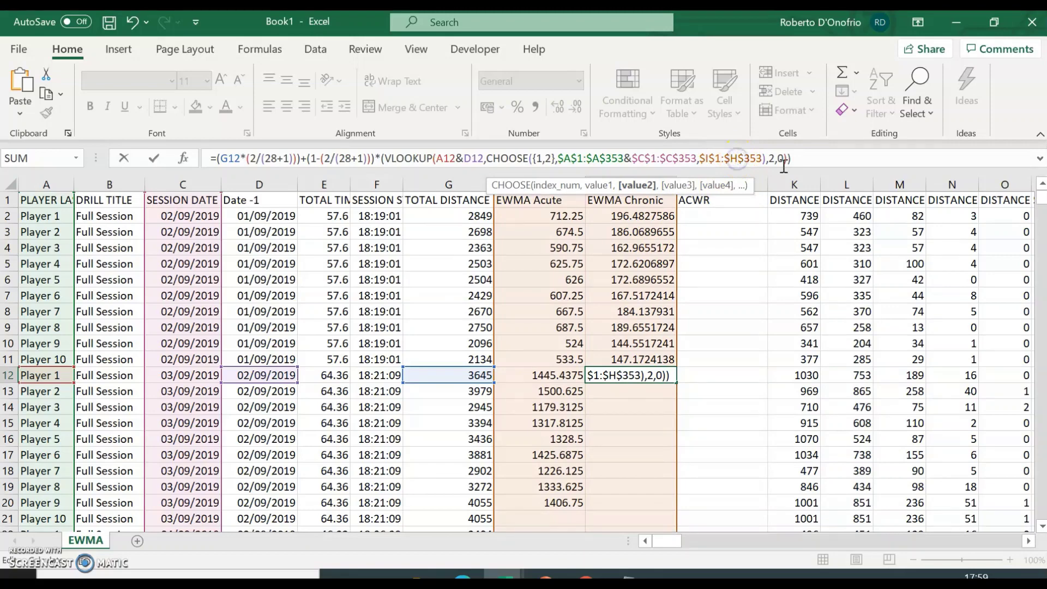
{"action": "key", "text": "BackSpace"}
{"action": "type", "text": "I"}
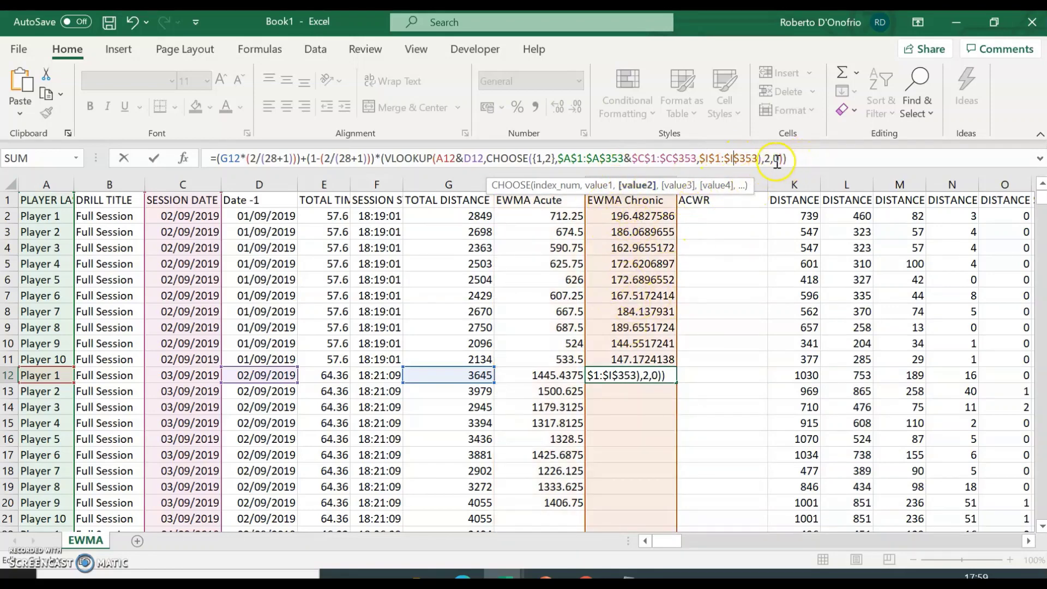
{"action": "left_click", "coordinate": [806, 161]}
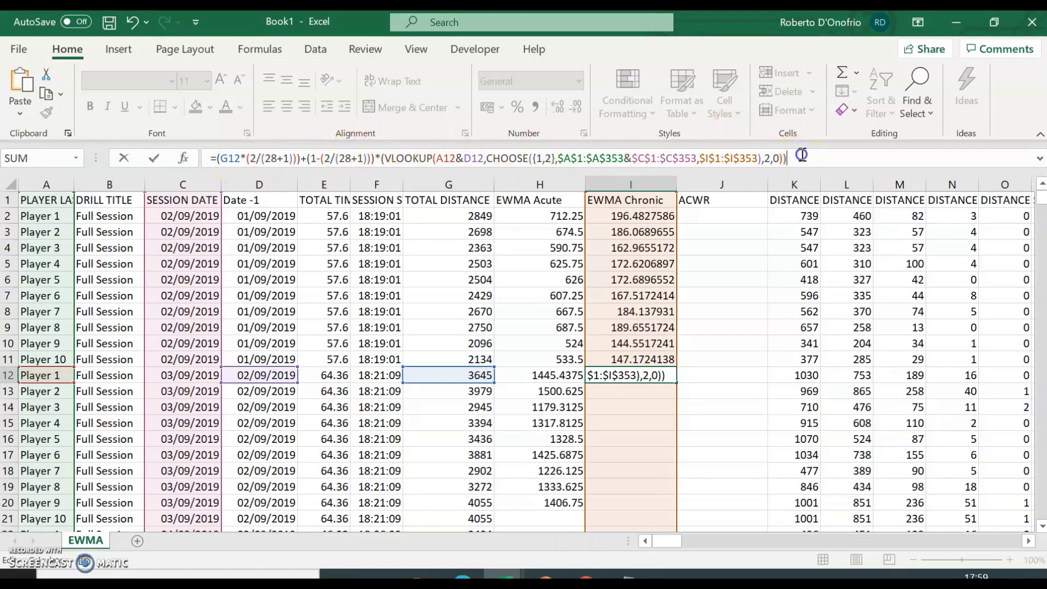
{"action": "key", "text": "Return"}
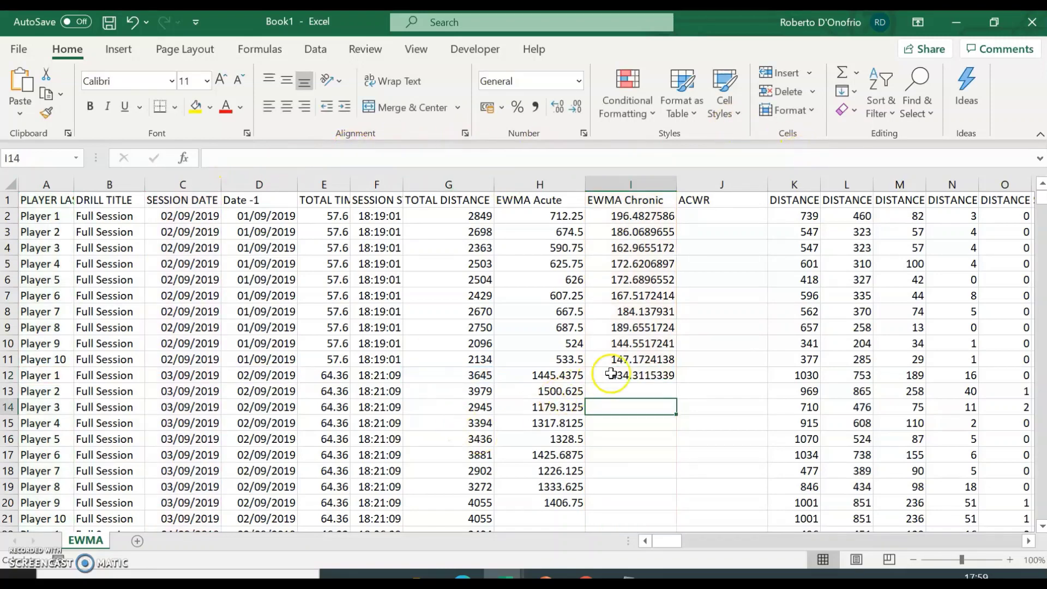
Step: Fill the I12 EWMA Chronic formula down through I20 for the 03/09/2019 sessions, then select the first ACWR cell, J2
{"action": "left_click", "coordinate": [633, 376]}
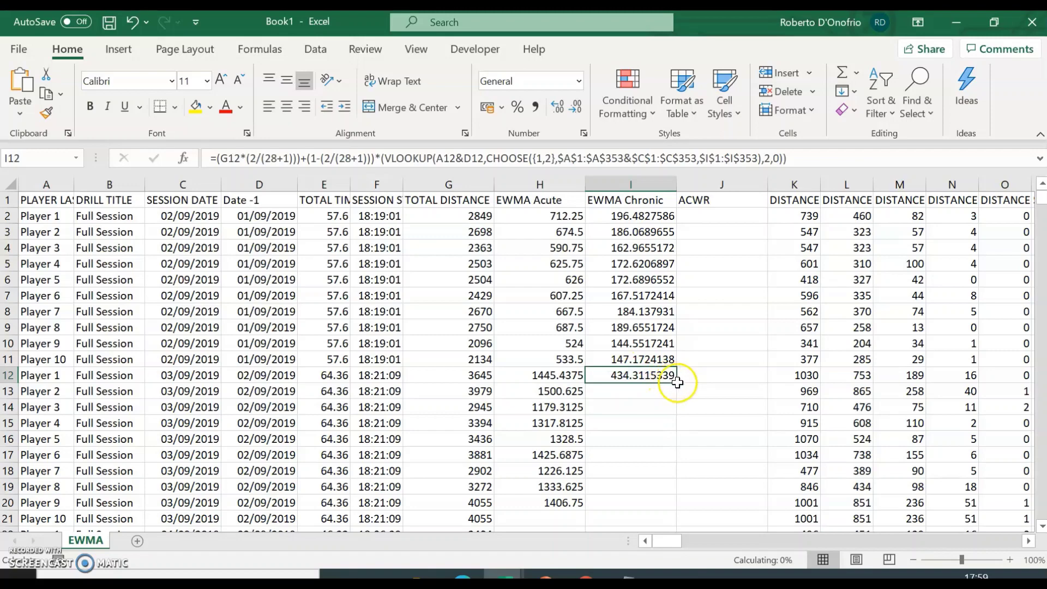
{"action": "left_click_drag", "start_coordinate": [677, 380], "coordinate": [647, 507]}
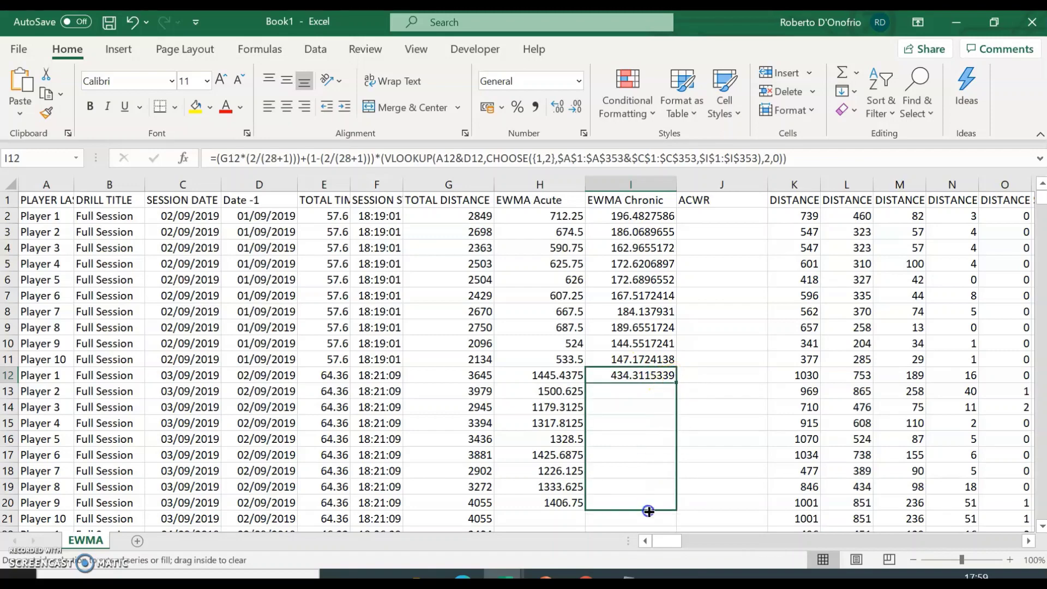
{"action": "left_click", "coordinate": [717, 214]}
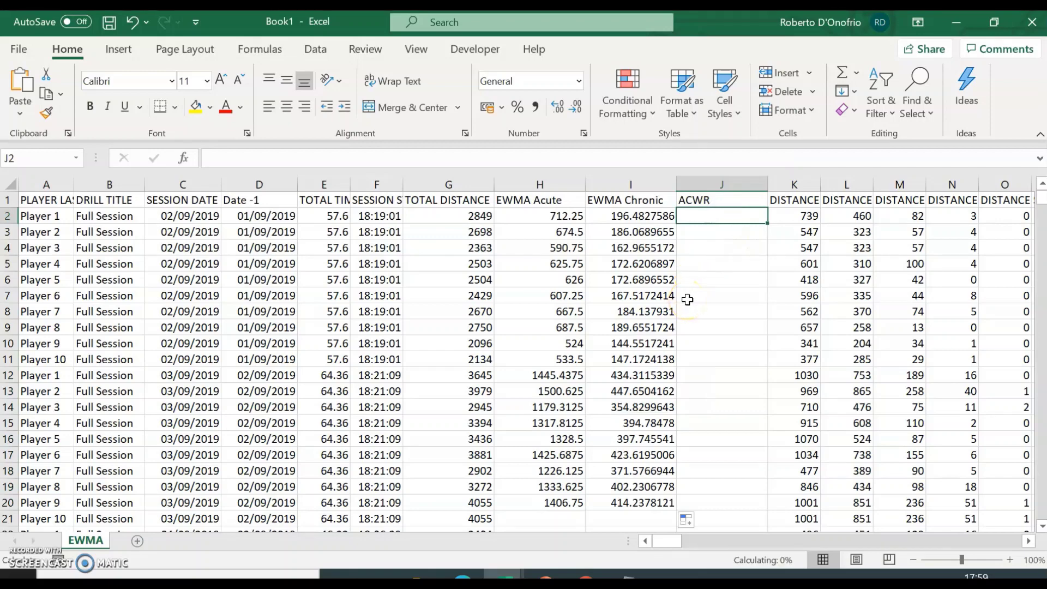
Step: Enter the formula =H2/I2 in J2 to divide EWMA Acute by EWMA Chronic for the first ACWR value
{"action": "type", "text": "="}
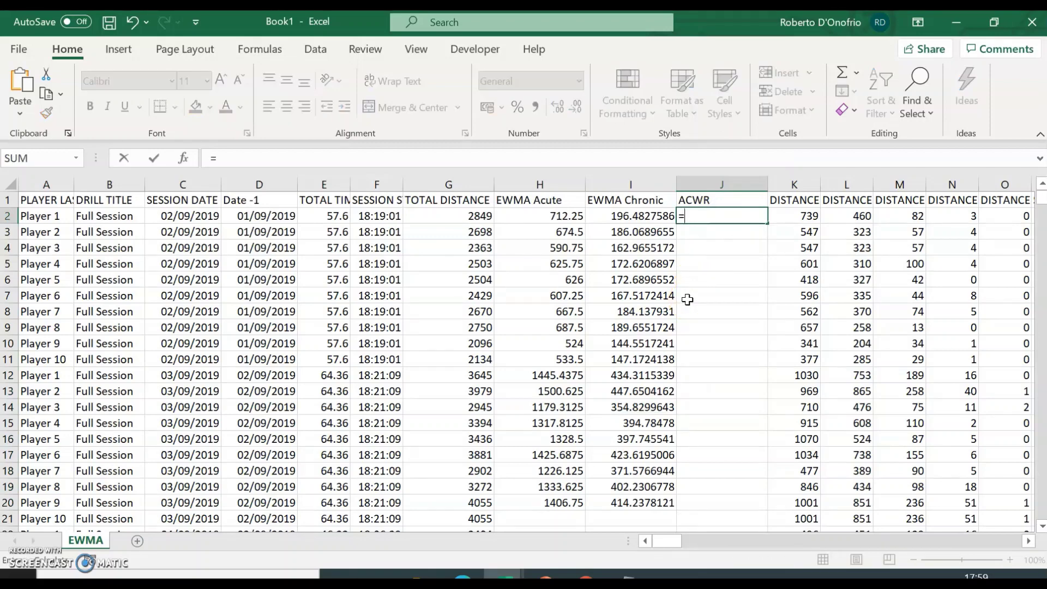
{"action": "left_click", "coordinate": [548, 218]}
{"action": "type", "text": "/"}
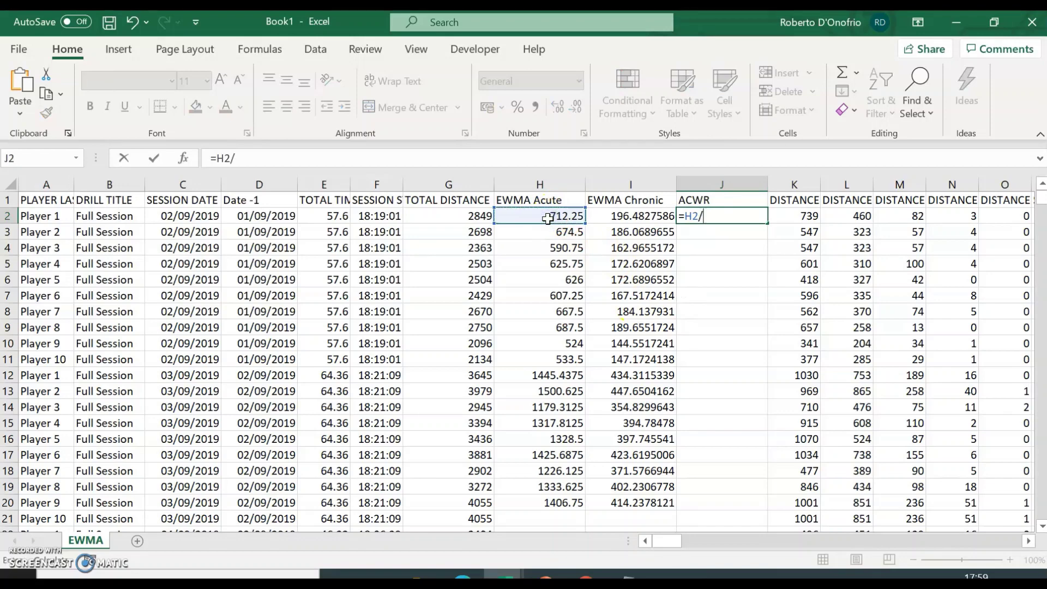
{"action": "left_click", "coordinate": [600, 214]}
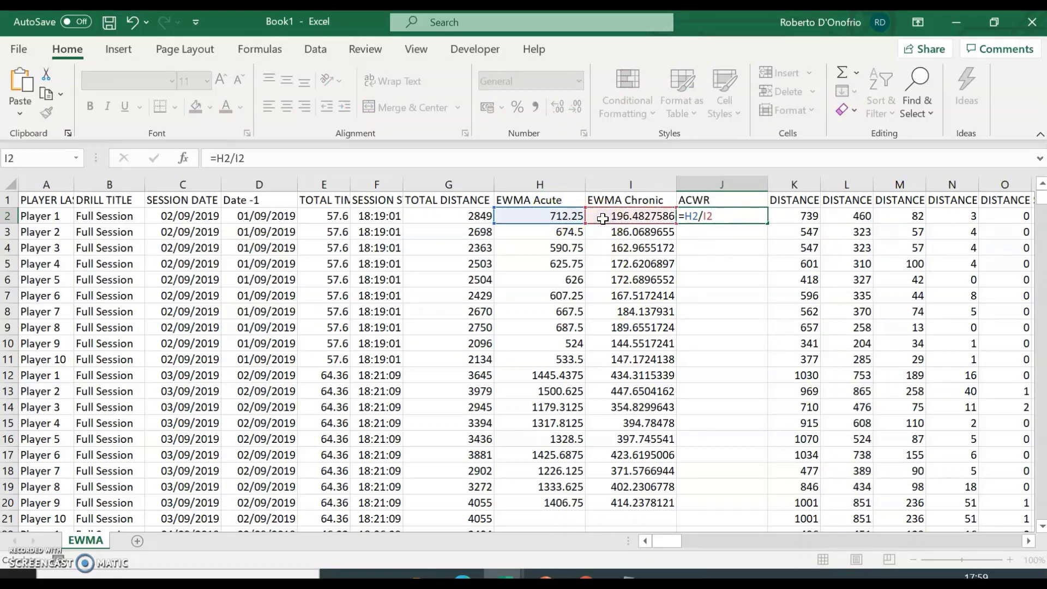
{"action": "key", "text": "Return"}
{"action": "key", "text": "Return"}
Step: Fill the J2 ACWR formula down the column through J20
{"action": "left_click", "coordinate": [747, 217]}
{"action": "left_click_drag", "start_coordinate": [767, 223], "coordinate": [720, 500]}
{"action": "left_click", "coordinate": [726, 352]}
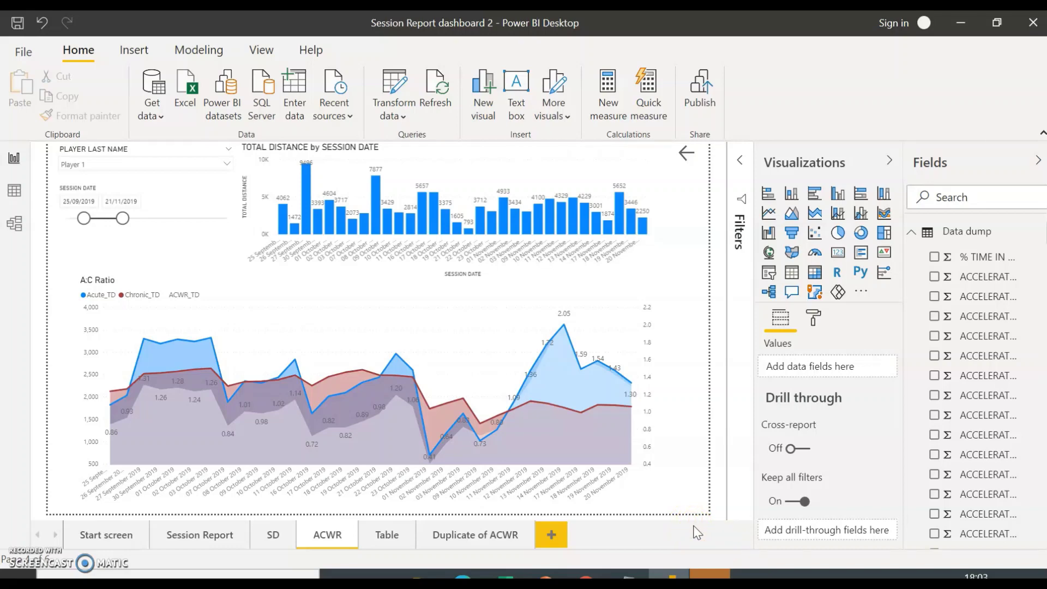
Step: Select the A:C Ratio area chart and examine its axis, values and secondary values fields, then switch to the presentation slide
{"action": "left_click", "coordinate": [214, 292]}
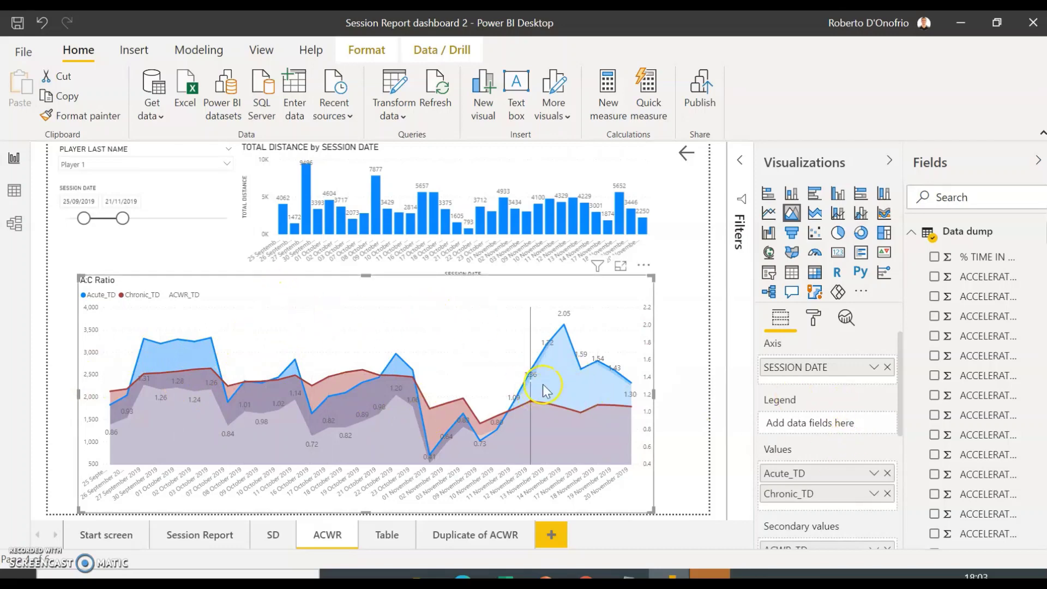
{"action": "scroll", "coordinate": [843, 442], "scroll_direction": "down", "scroll_amount": 3}
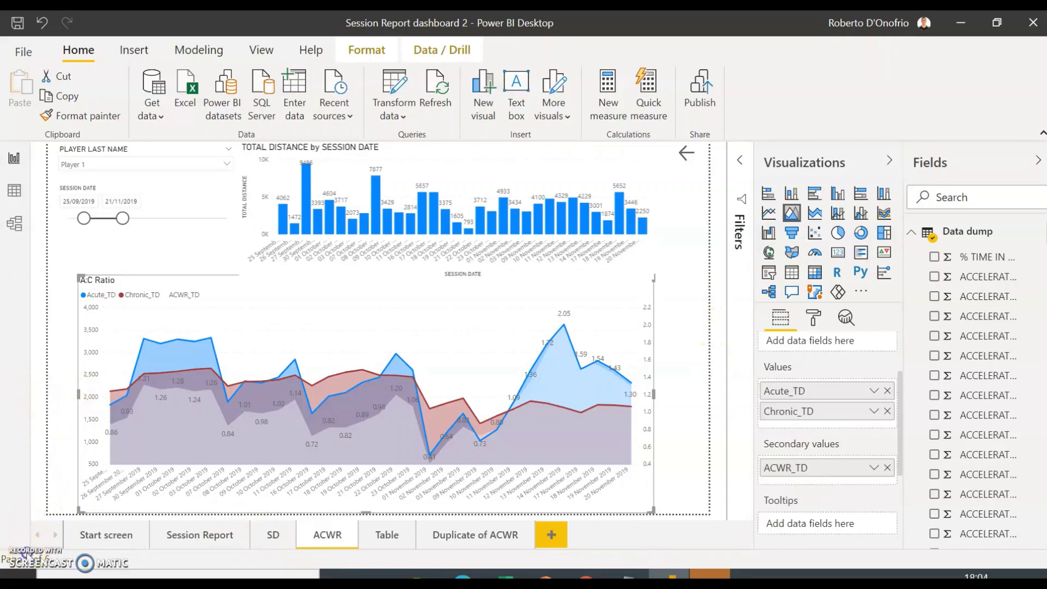
{"action": "key", "text": "alt+Tab"}
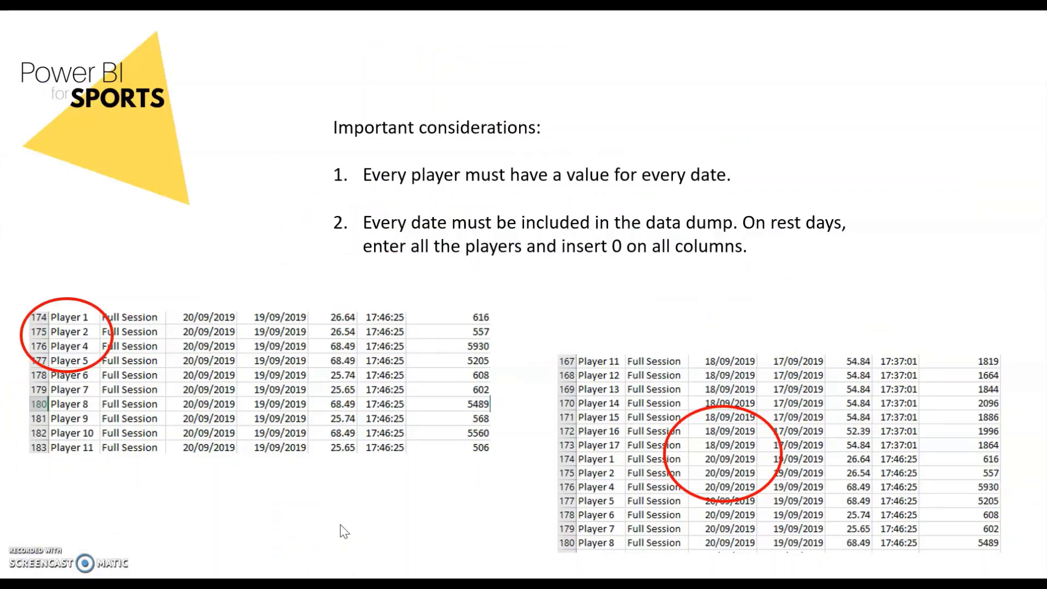